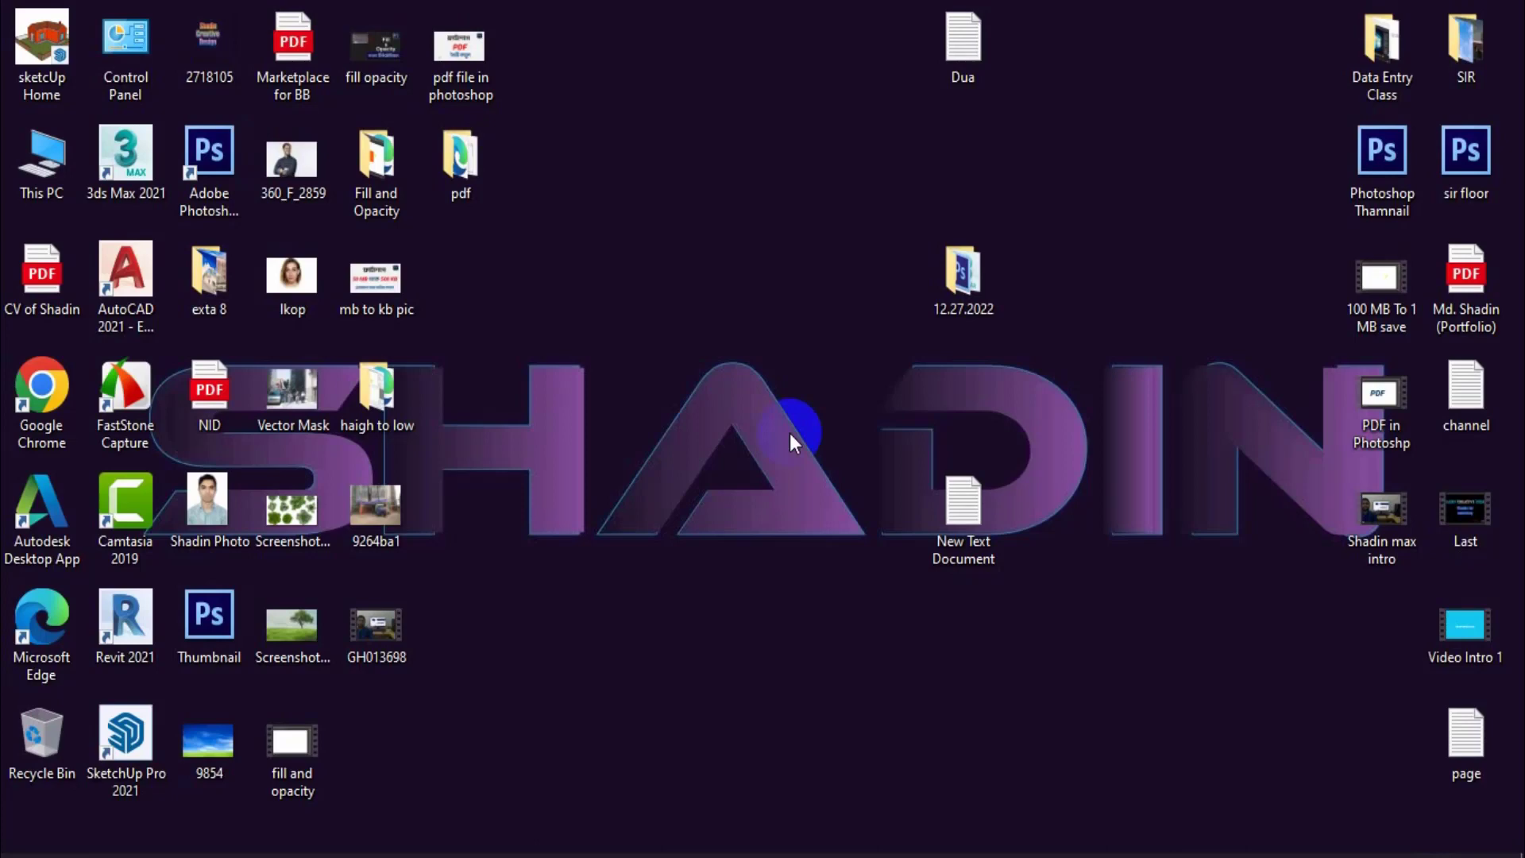
Step: Move the 3ds Max 2021 shortcut to an empty area of the desktop
{"action": "left_click_drag", "start_coordinate": [127, 183], "coordinate": [666, 221]}
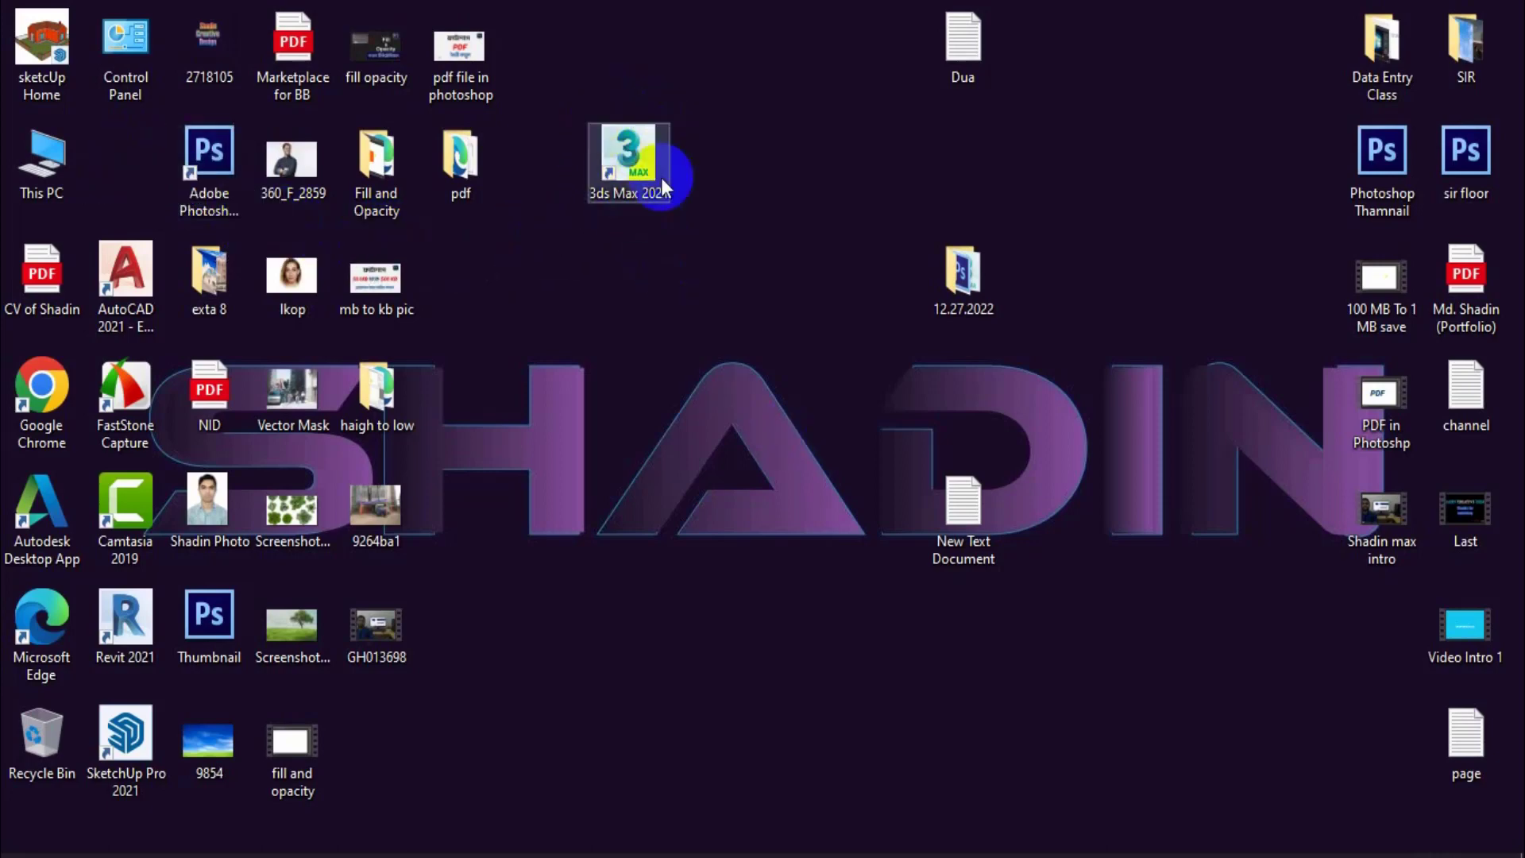
{"action": "left_click", "coordinate": [693, 260]}
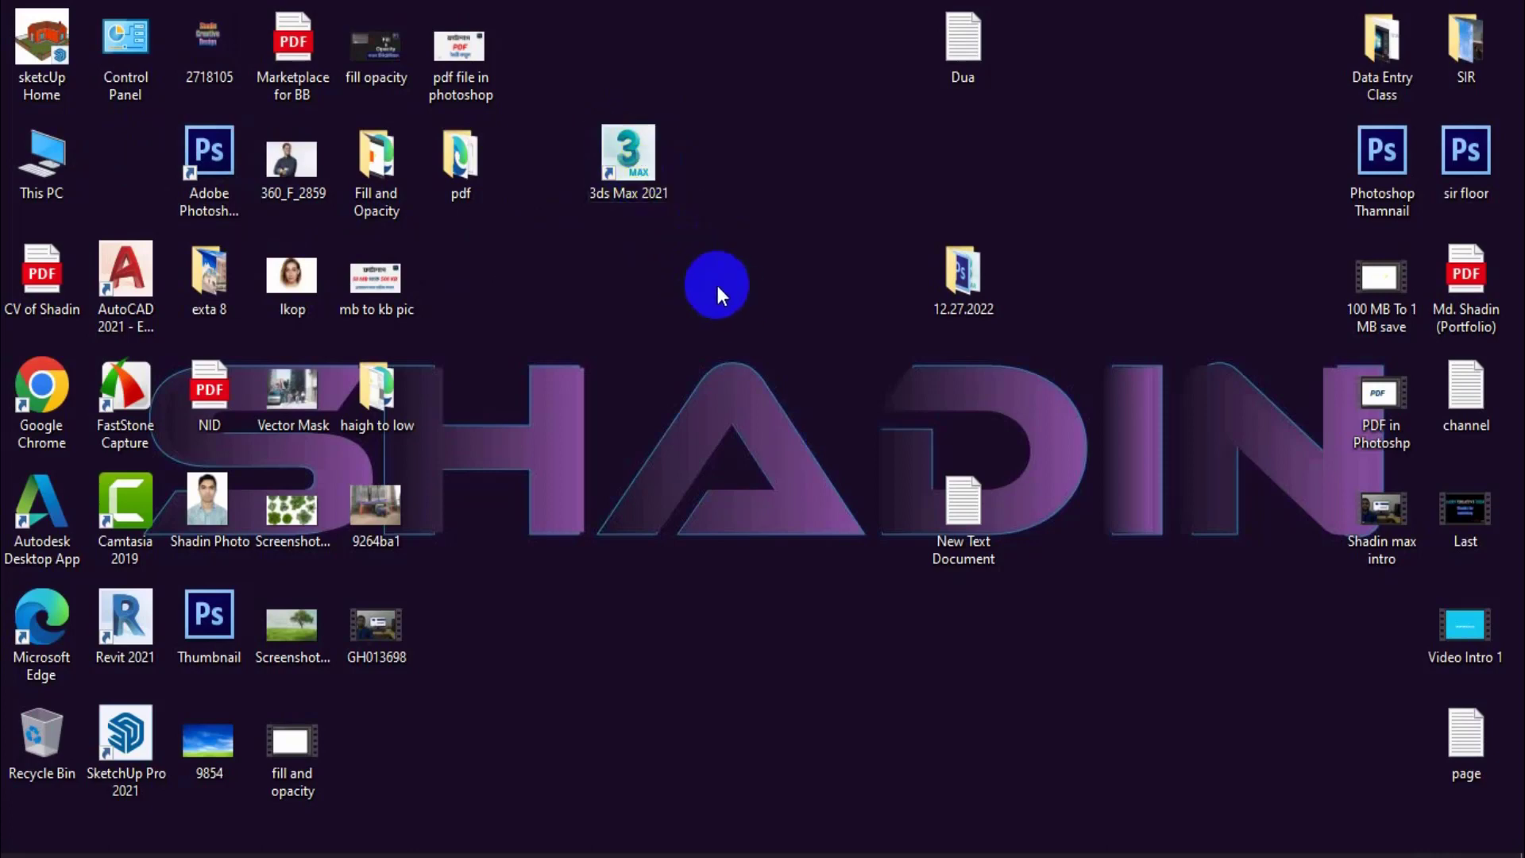
{"action": "left_click_drag", "start_coordinate": [631, 153], "coordinate": [669, 156]}
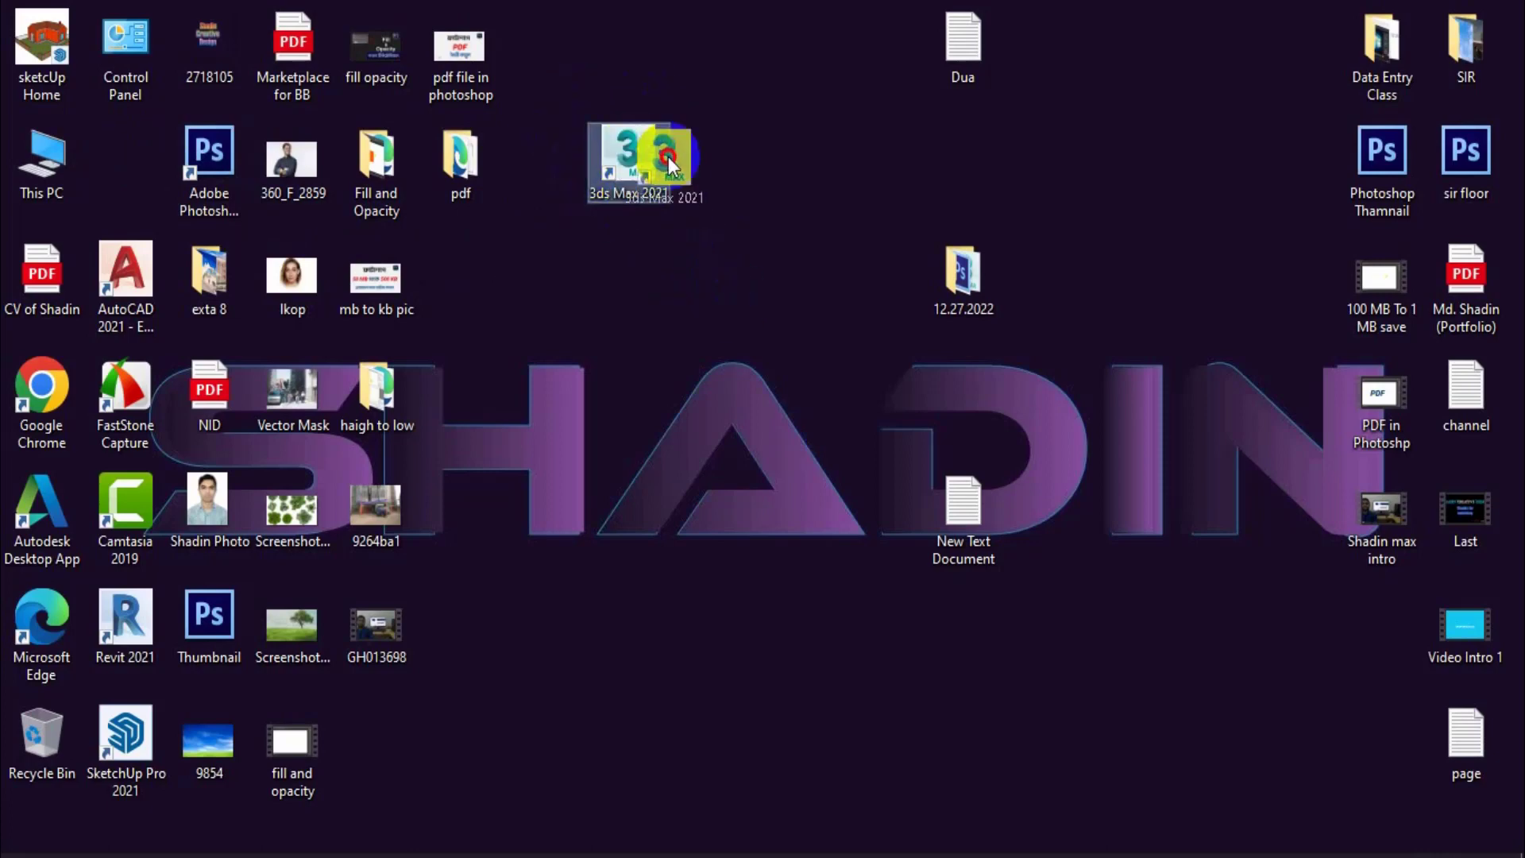
{"action": "left_click", "coordinate": [697, 150]}
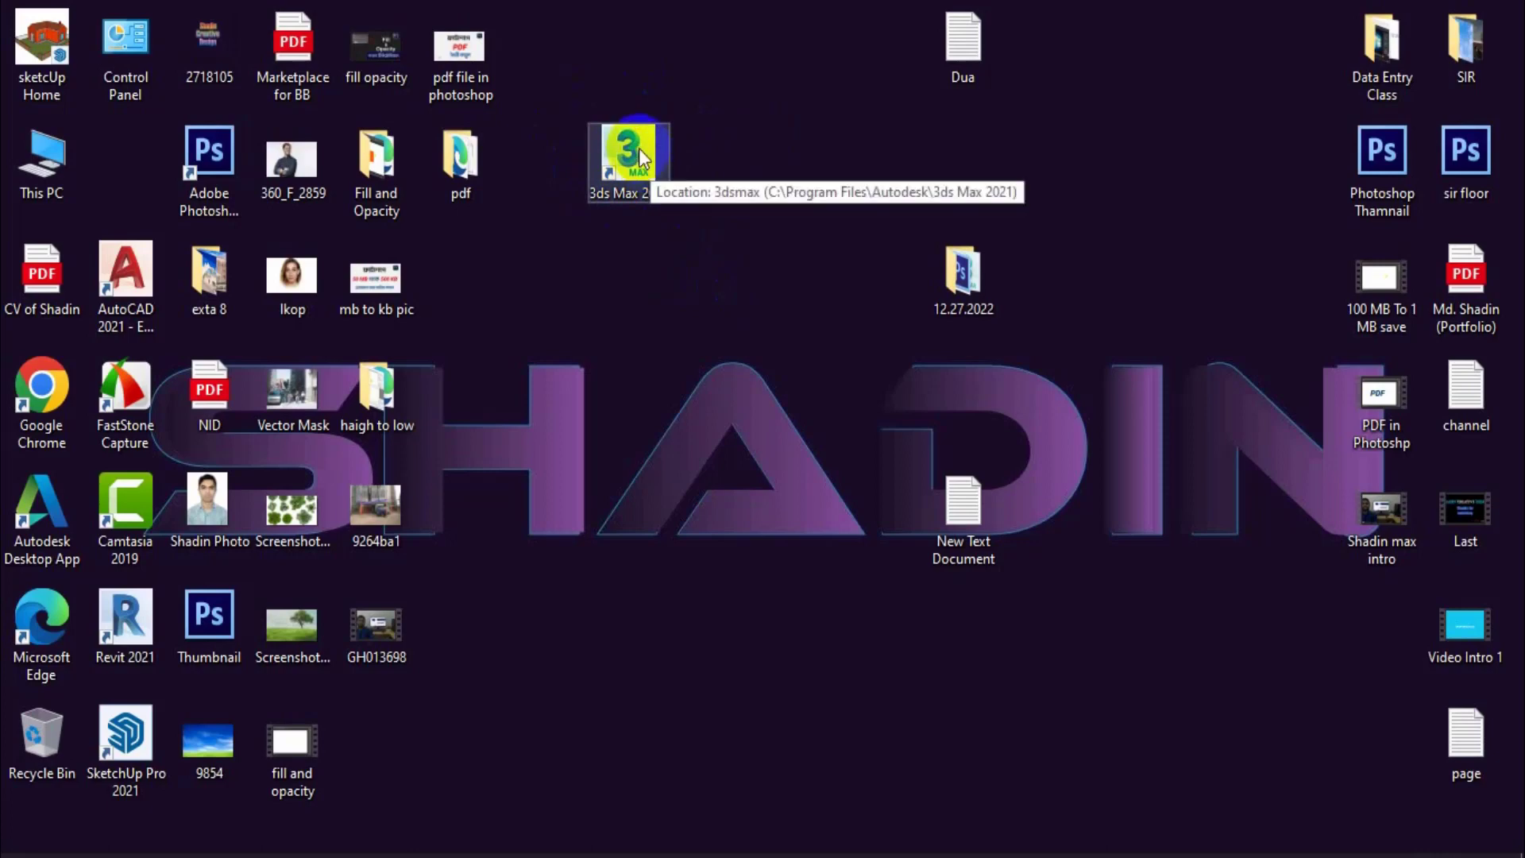
{"action": "left_click_drag", "start_coordinate": [639, 148], "coordinate": [710, 156]}
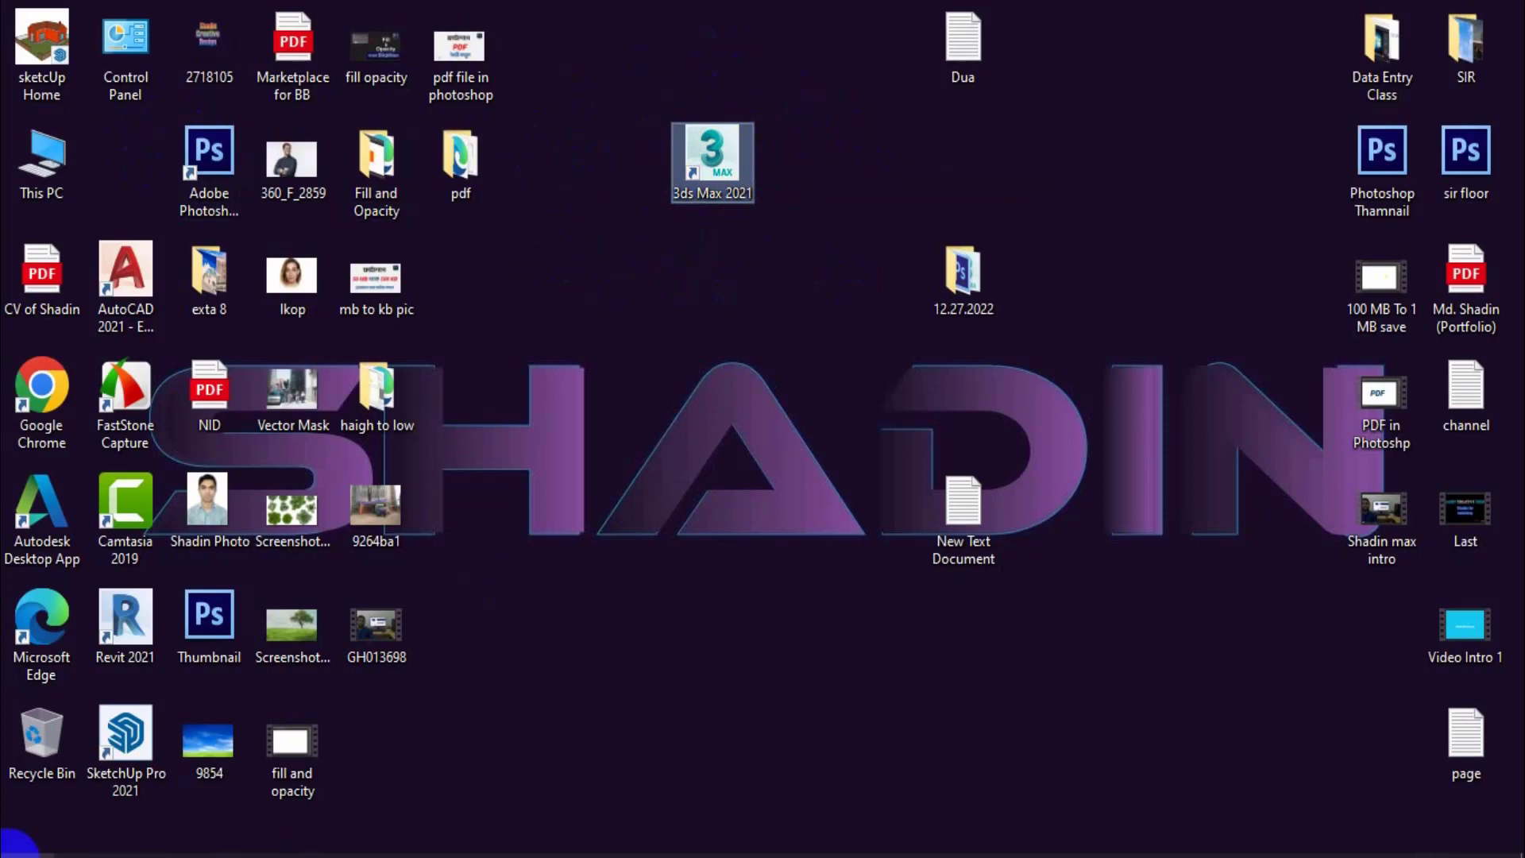
Step: Search the installed apps for "3ds" and dismiss the search
{"action": "left_click", "coordinate": [19, 844]}
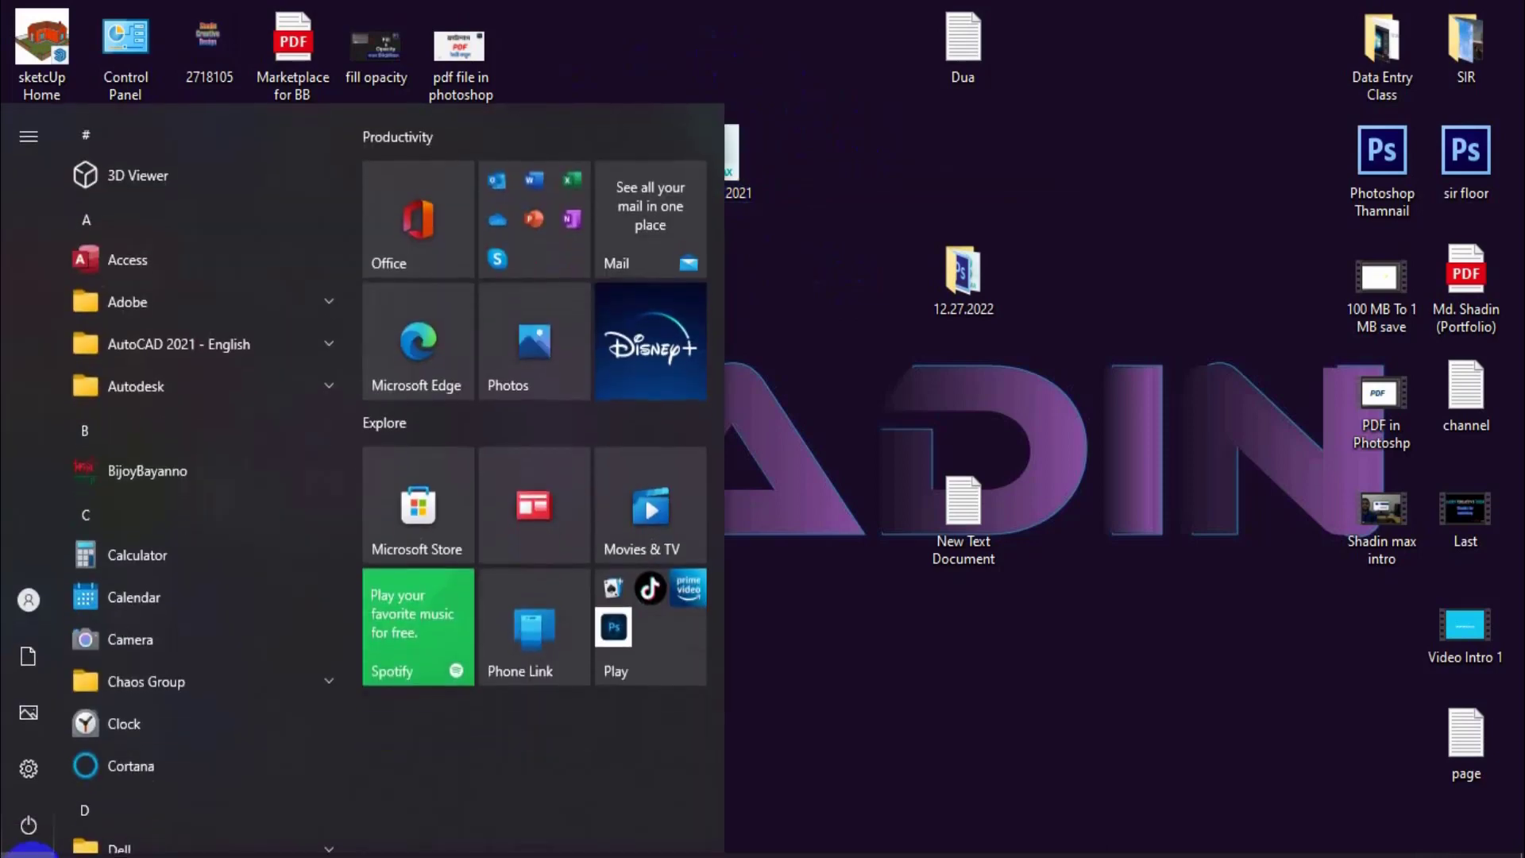
{"action": "type", "text": "3ds"}
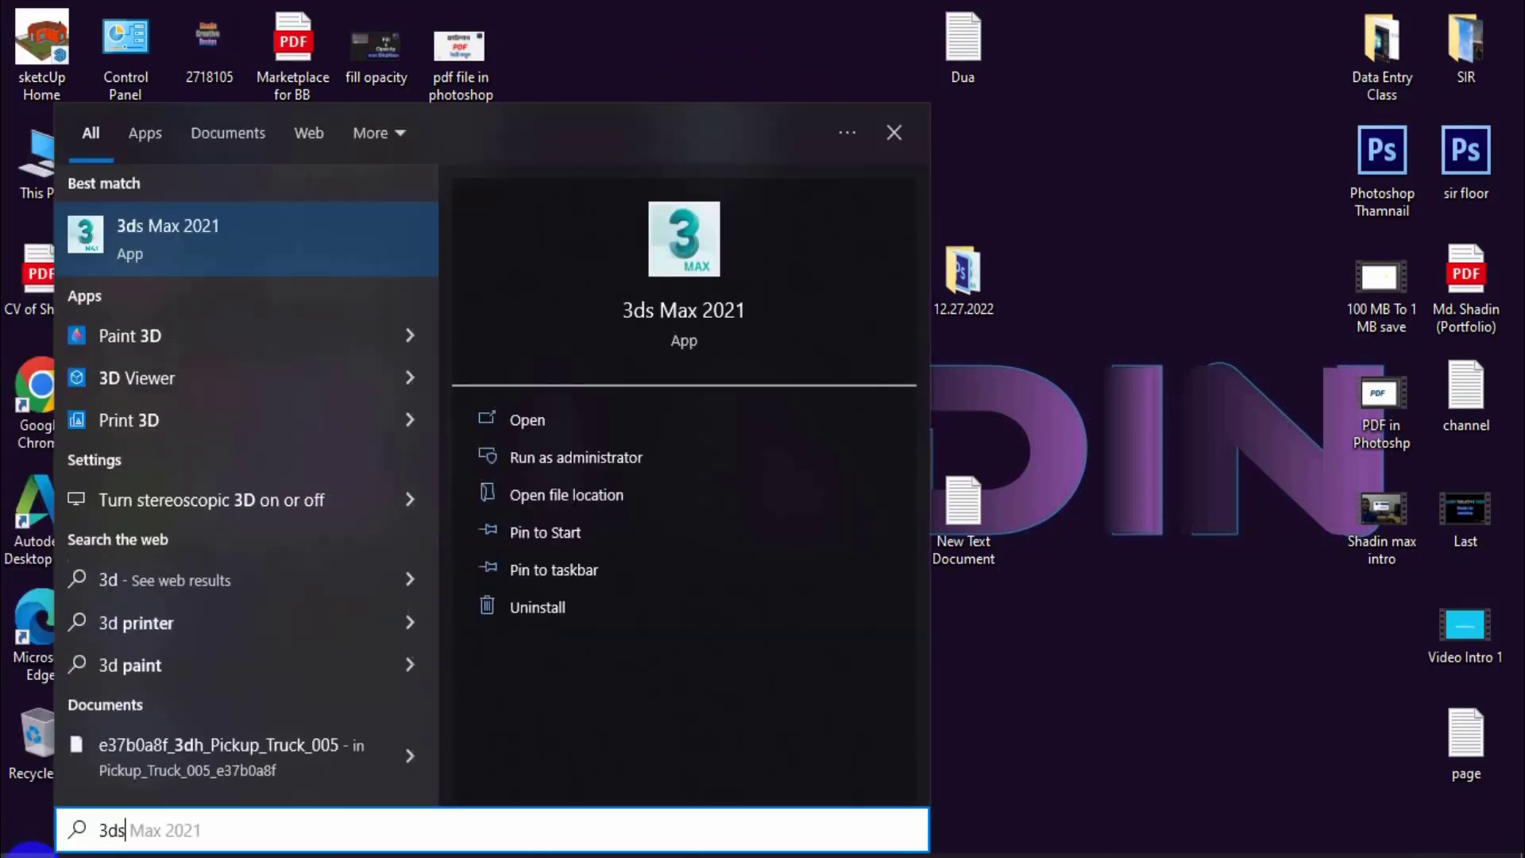
{"action": "left_click", "coordinate": [1034, 180]}
Step: Launch 3ds Max 2021 from its desktop shortcut
{"action": "left_click_drag", "start_coordinate": [716, 155], "coordinate": [721, 165]}
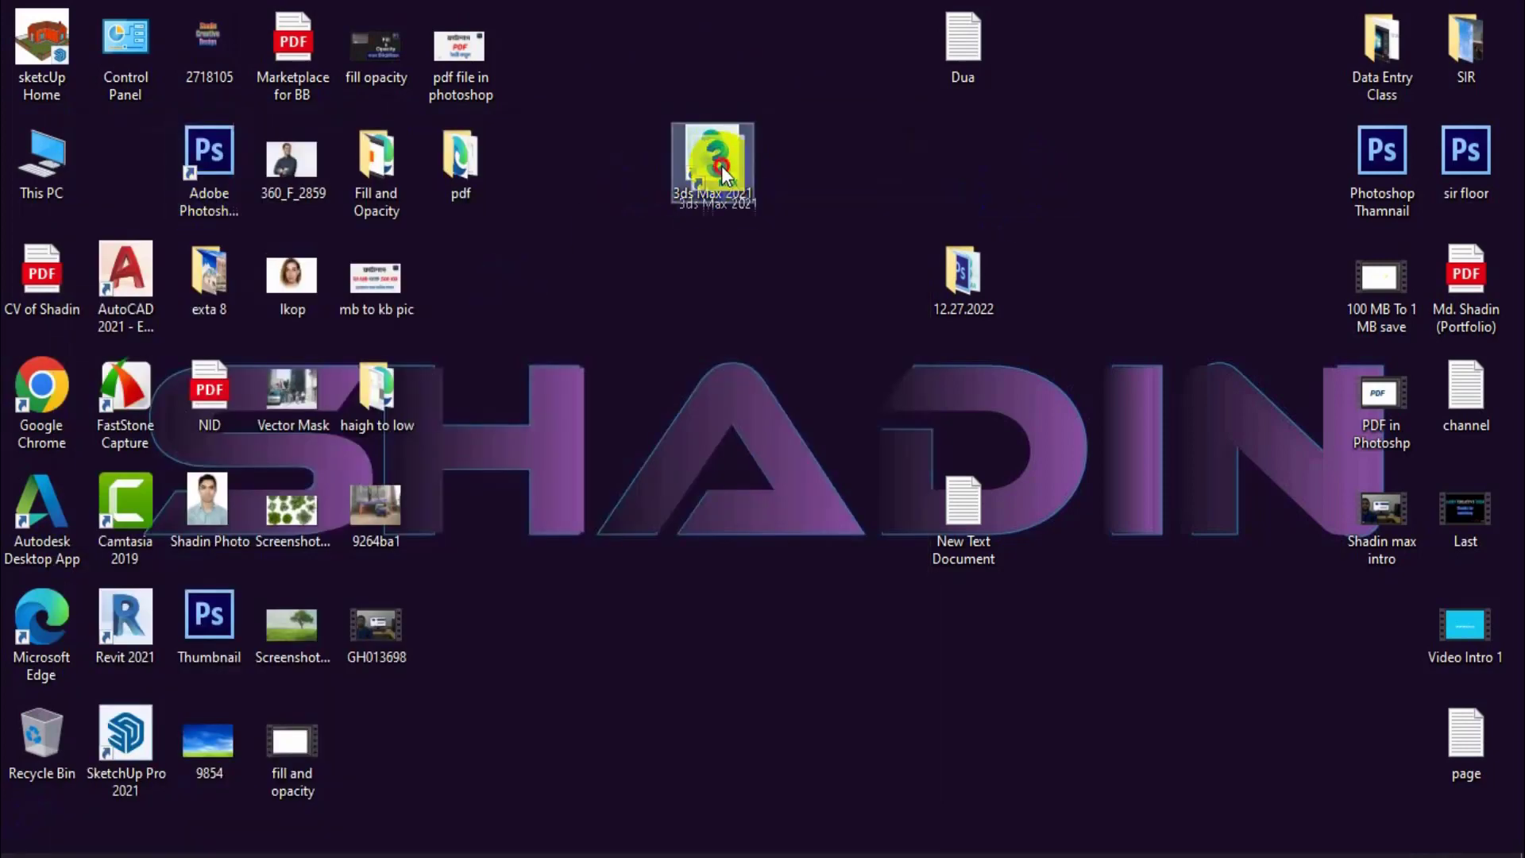
{"action": "left_click_drag", "start_coordinate": [132, 172], "coordinate": [129, 167]}
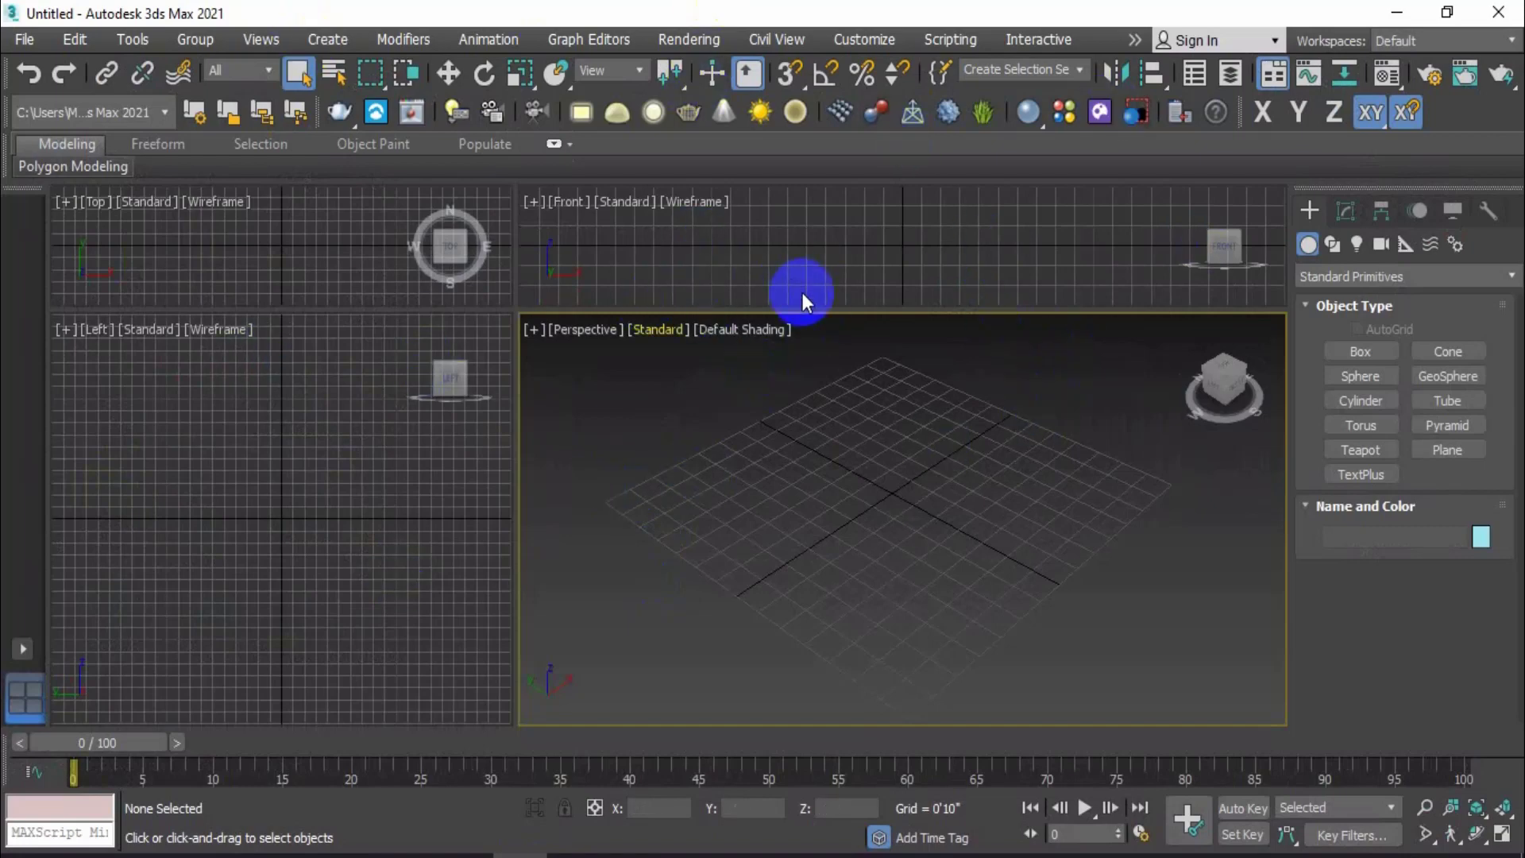
Step: Resize the viewport layout so that the Top, Front, Left and Perspective views are about equal in size
{"action": "left_click", "coordinate": [264, 279]}
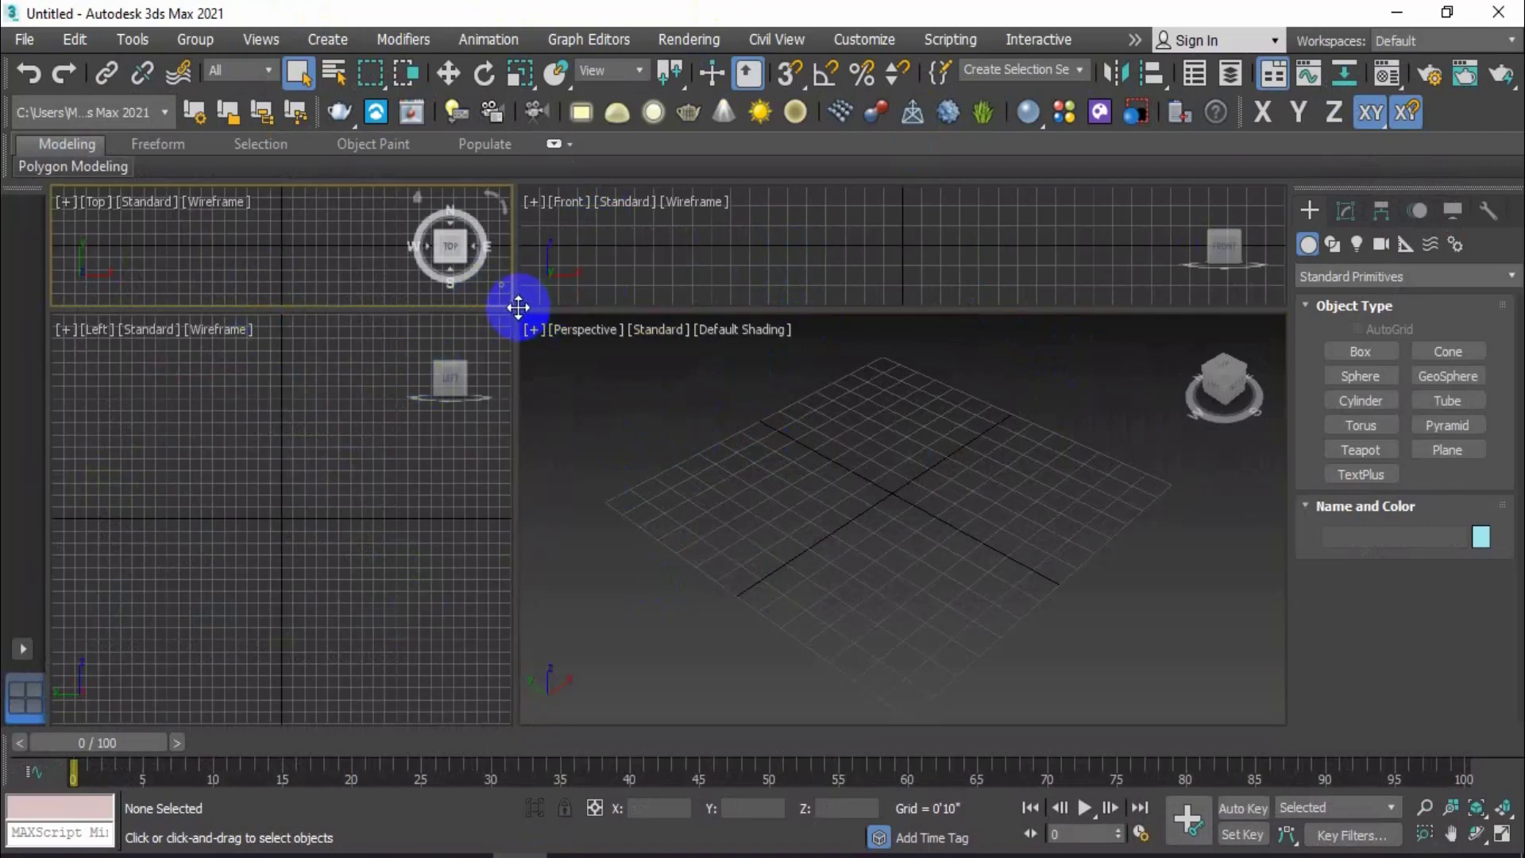
{"action": "left_click_drag", "start_coordinate": [518, 306], "coordinate": [668, 444]}
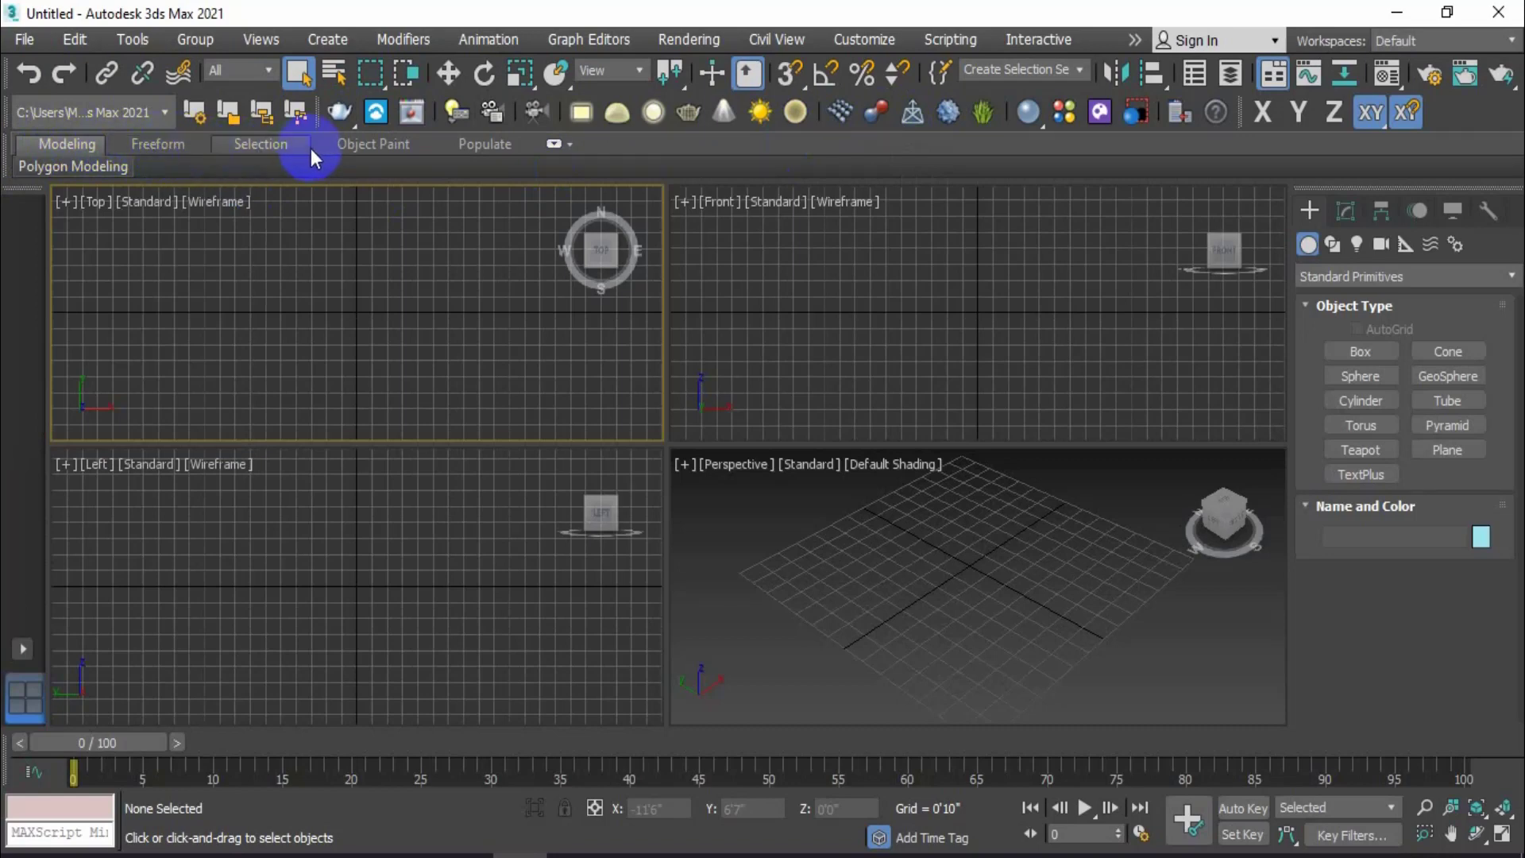
Step: Inspect the ribbon's Polygon Modeling tools and leave the ribbon collapsed
{"action": "mouse_move", "coordinate": [127, 164]}
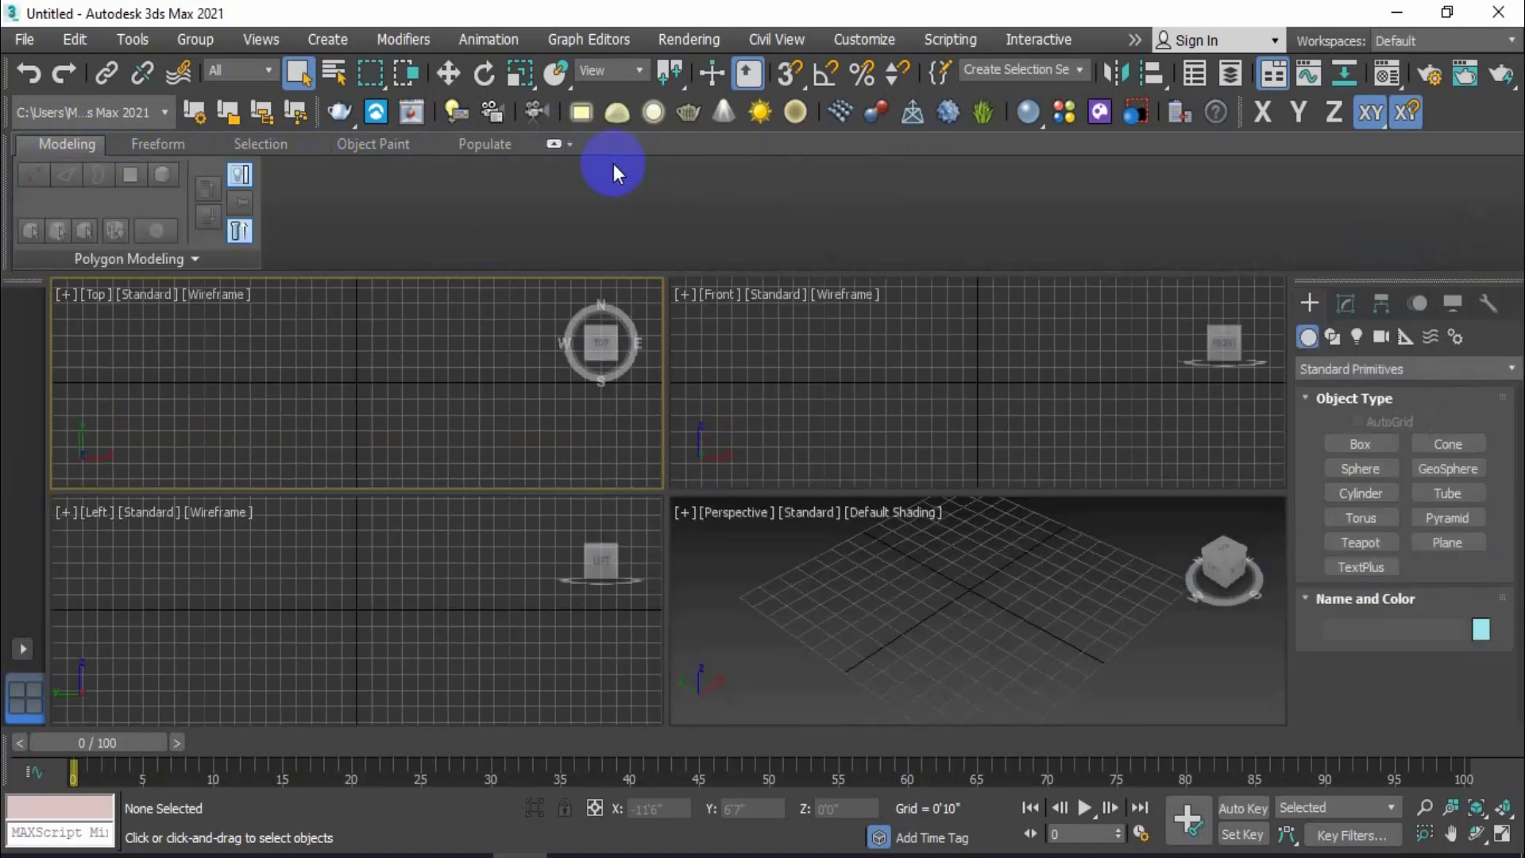
{"action": "left_click", "coordinate": [552, 145]}
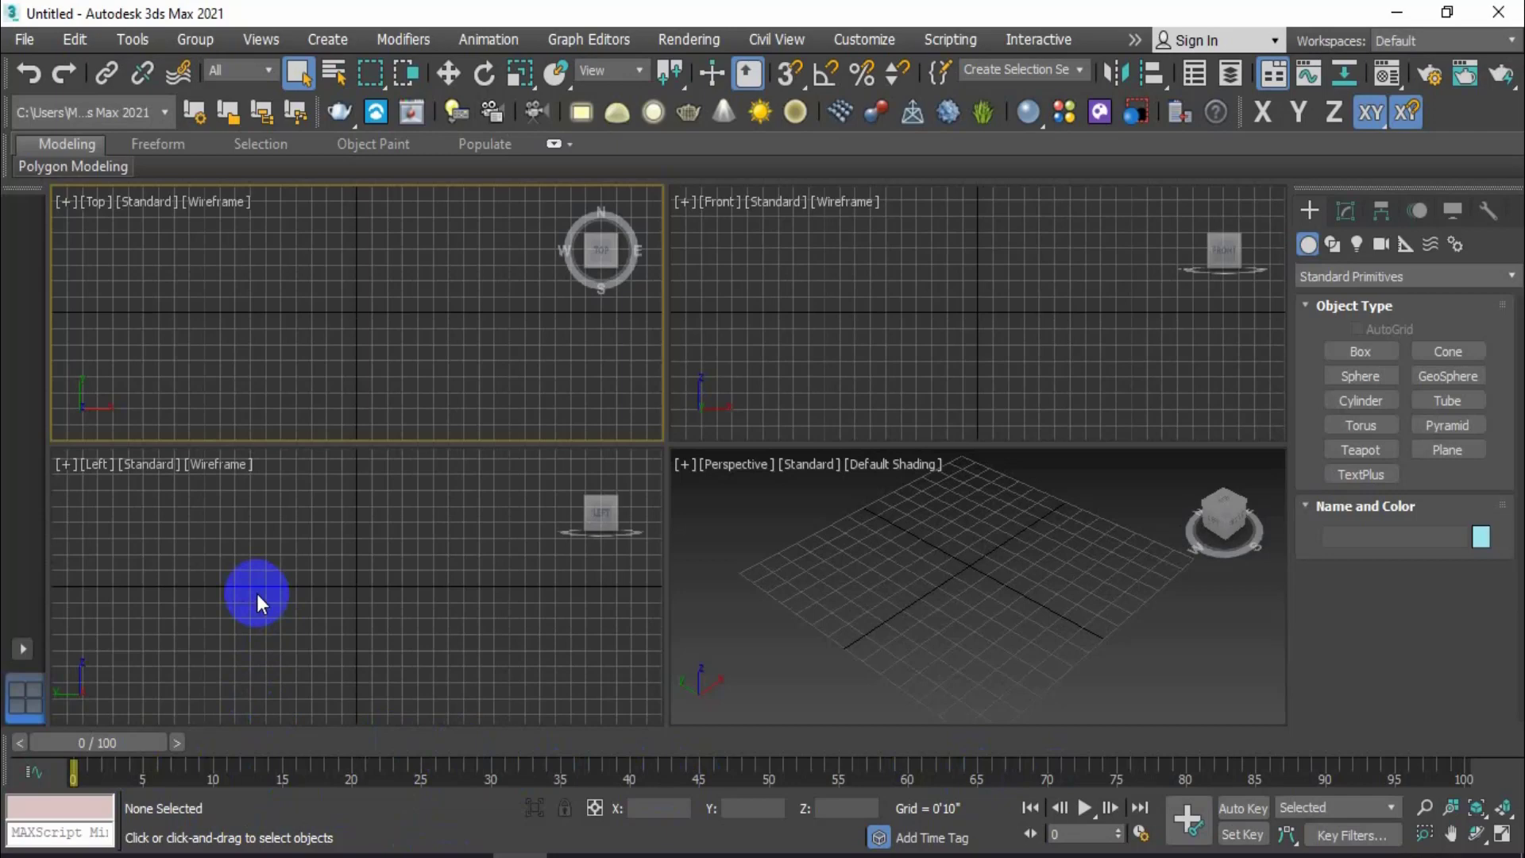
Step: Activate the Left, Top, Front and Perspective viewports in turn, finishing on the Top viewport
{"action": "left_click", "coordinate": [255, 594]}
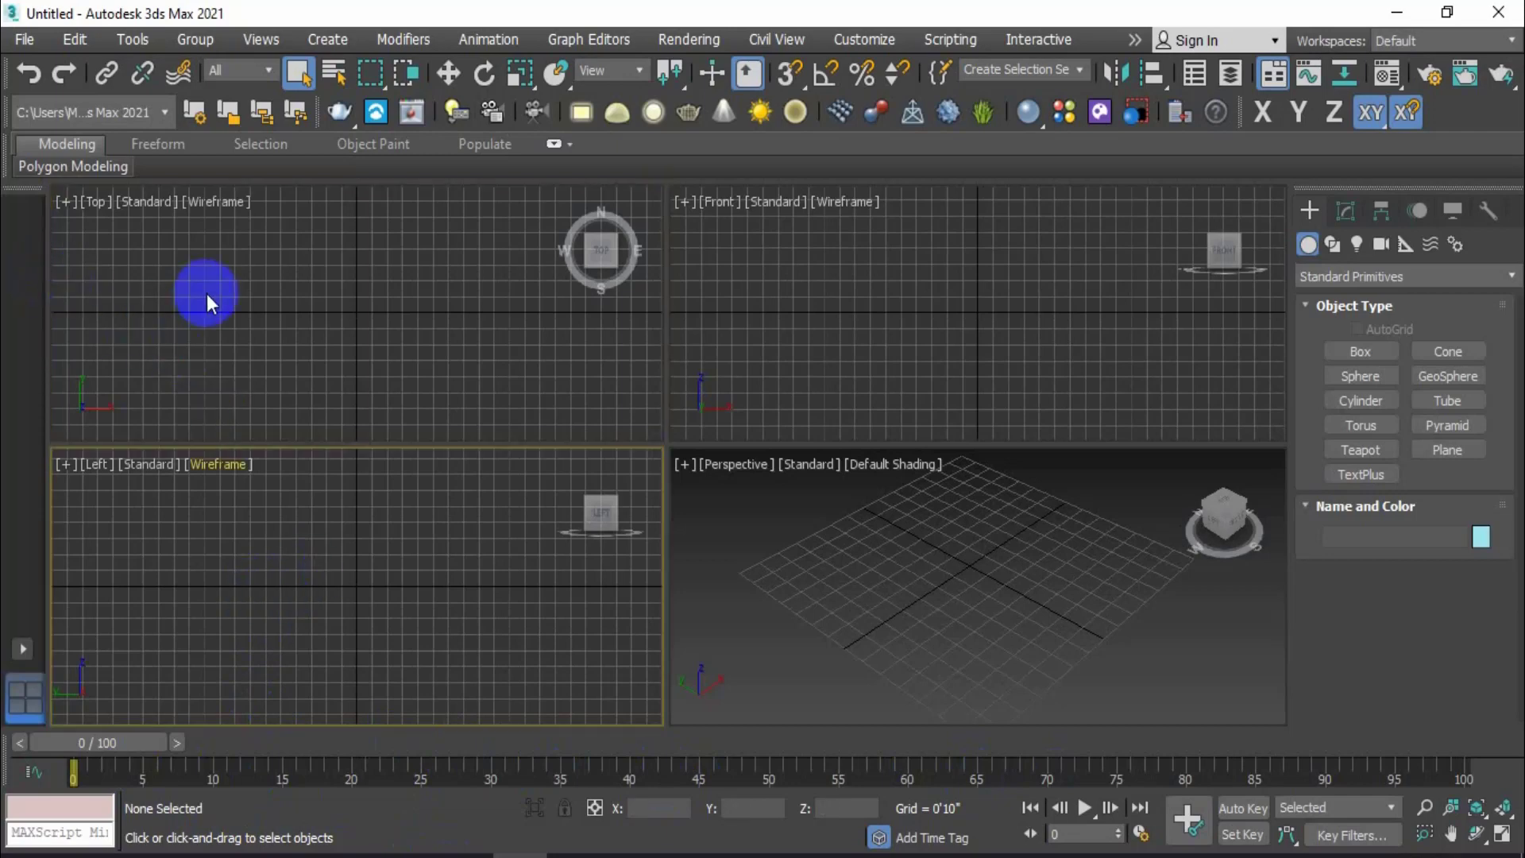
{"action": "left_click", "coordinate": [262, 286]}
{"action": "left_click", "coordinate": [1014, 245]}
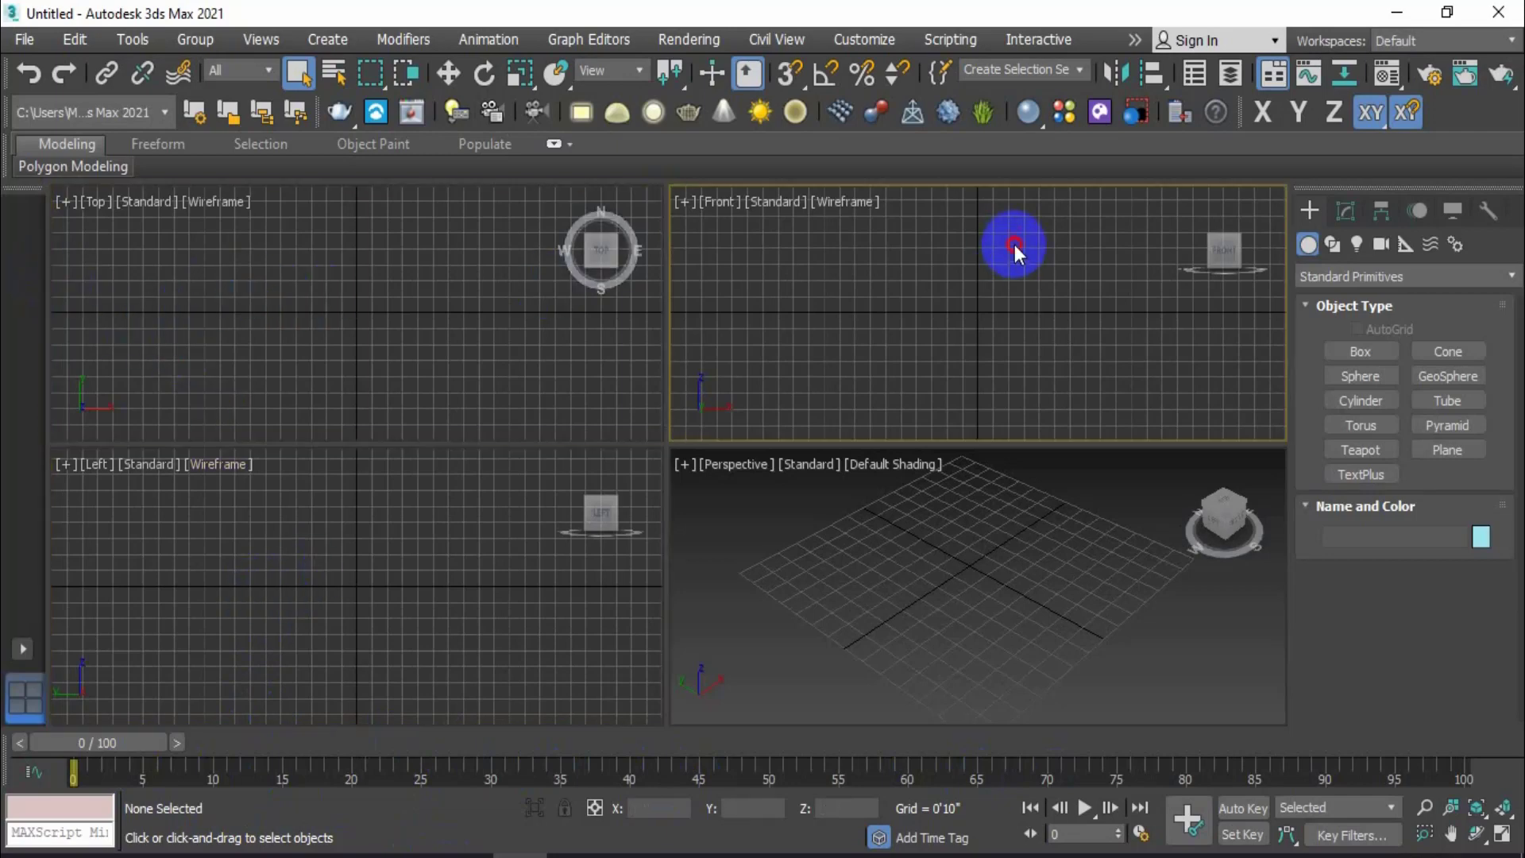
{"action": "left_click", "coordinate": [888, 588]}
{"action": "left_click", "coordinate": [545, 521]}
{"action": "left_click", "coordinate": [917, 340]}
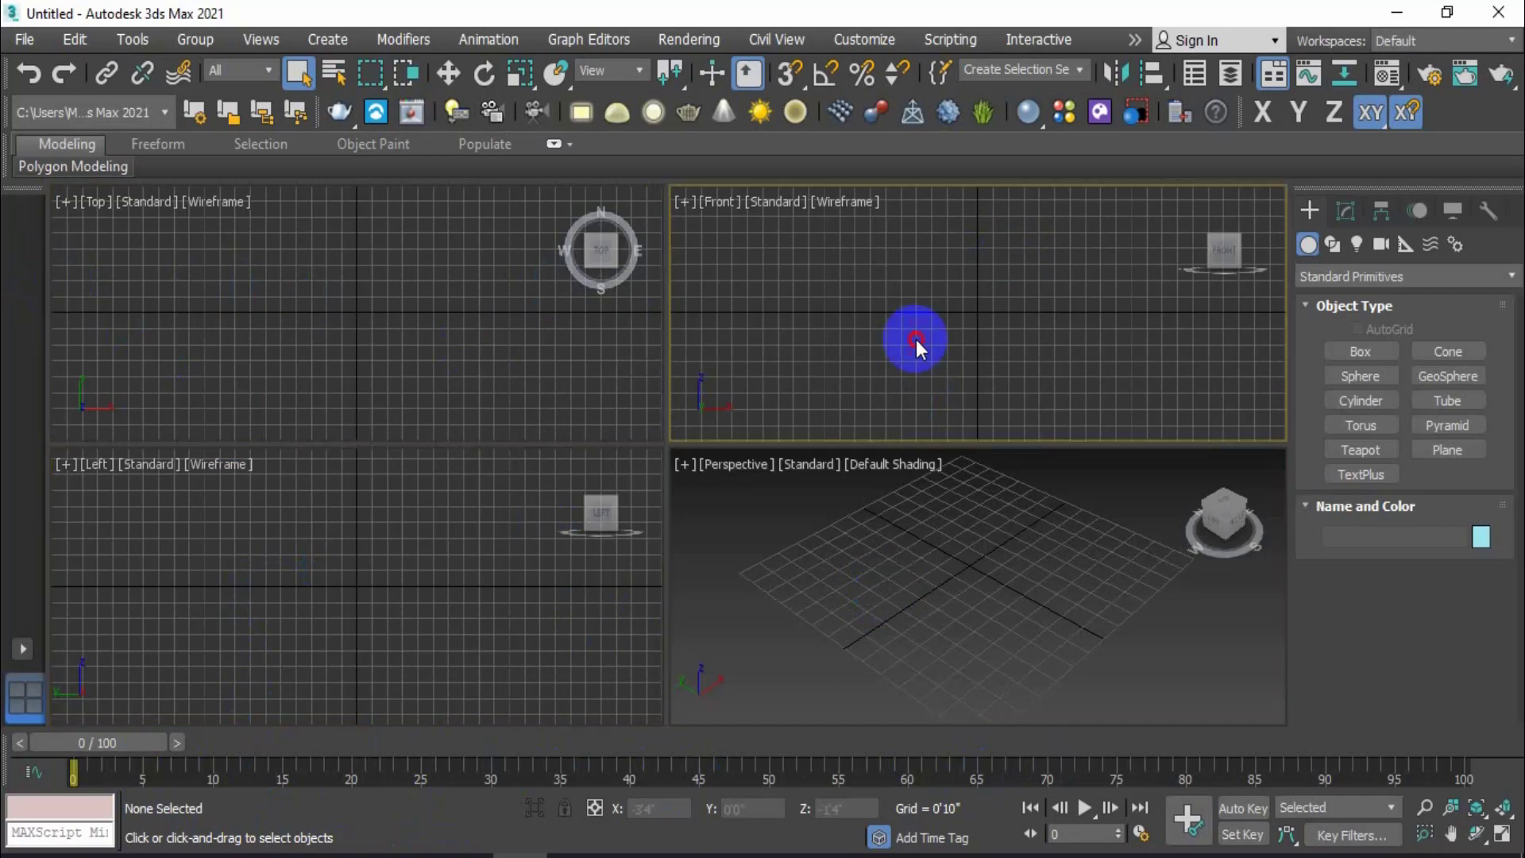
{"action": "left_click", "coordinate": [965, 572]}
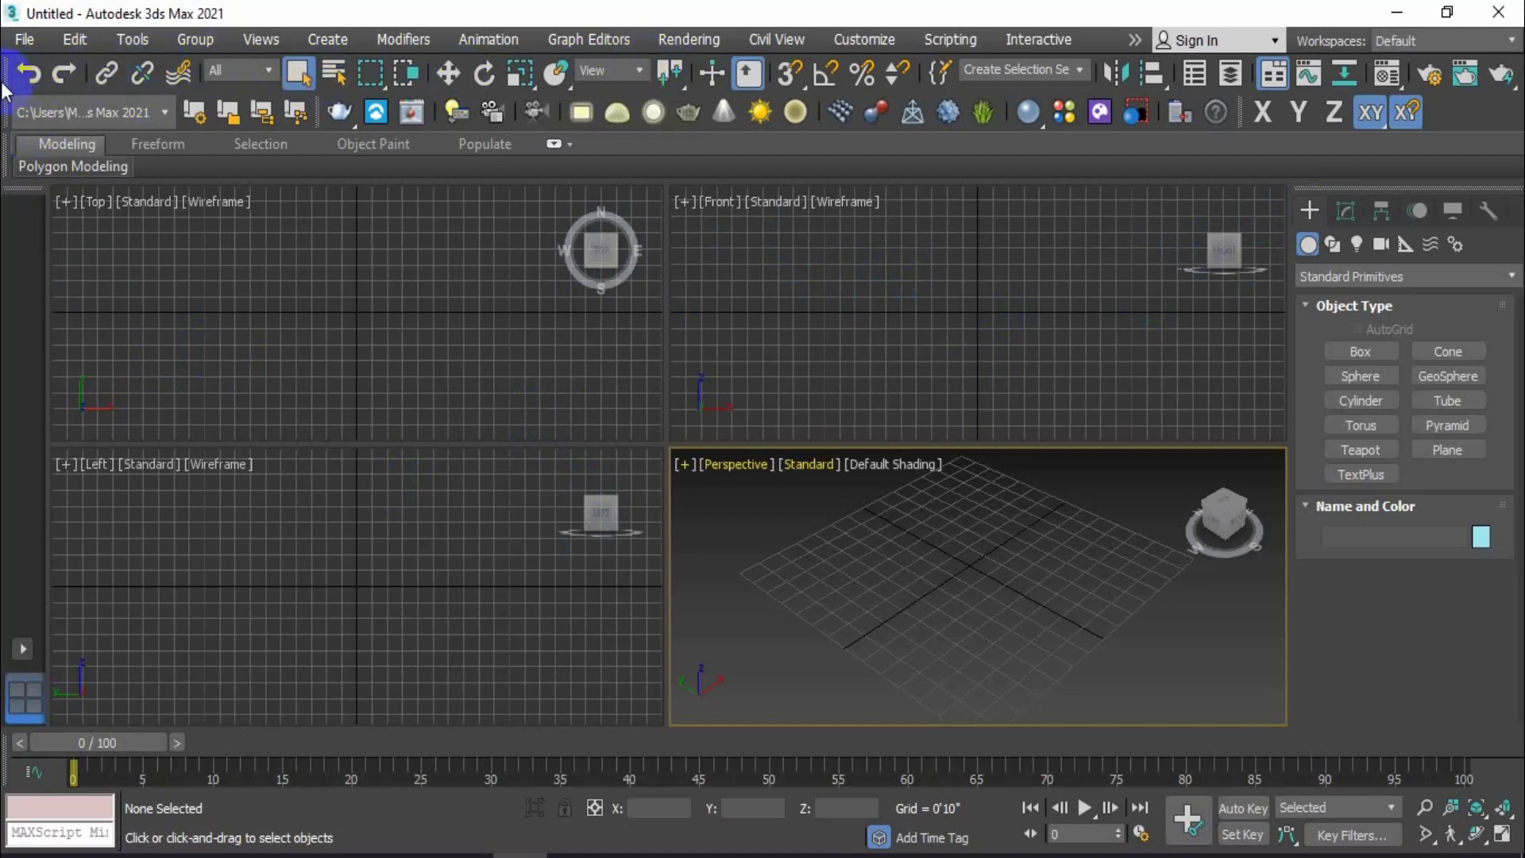
{"action": "left_click", "coordinate": [459, 73]}
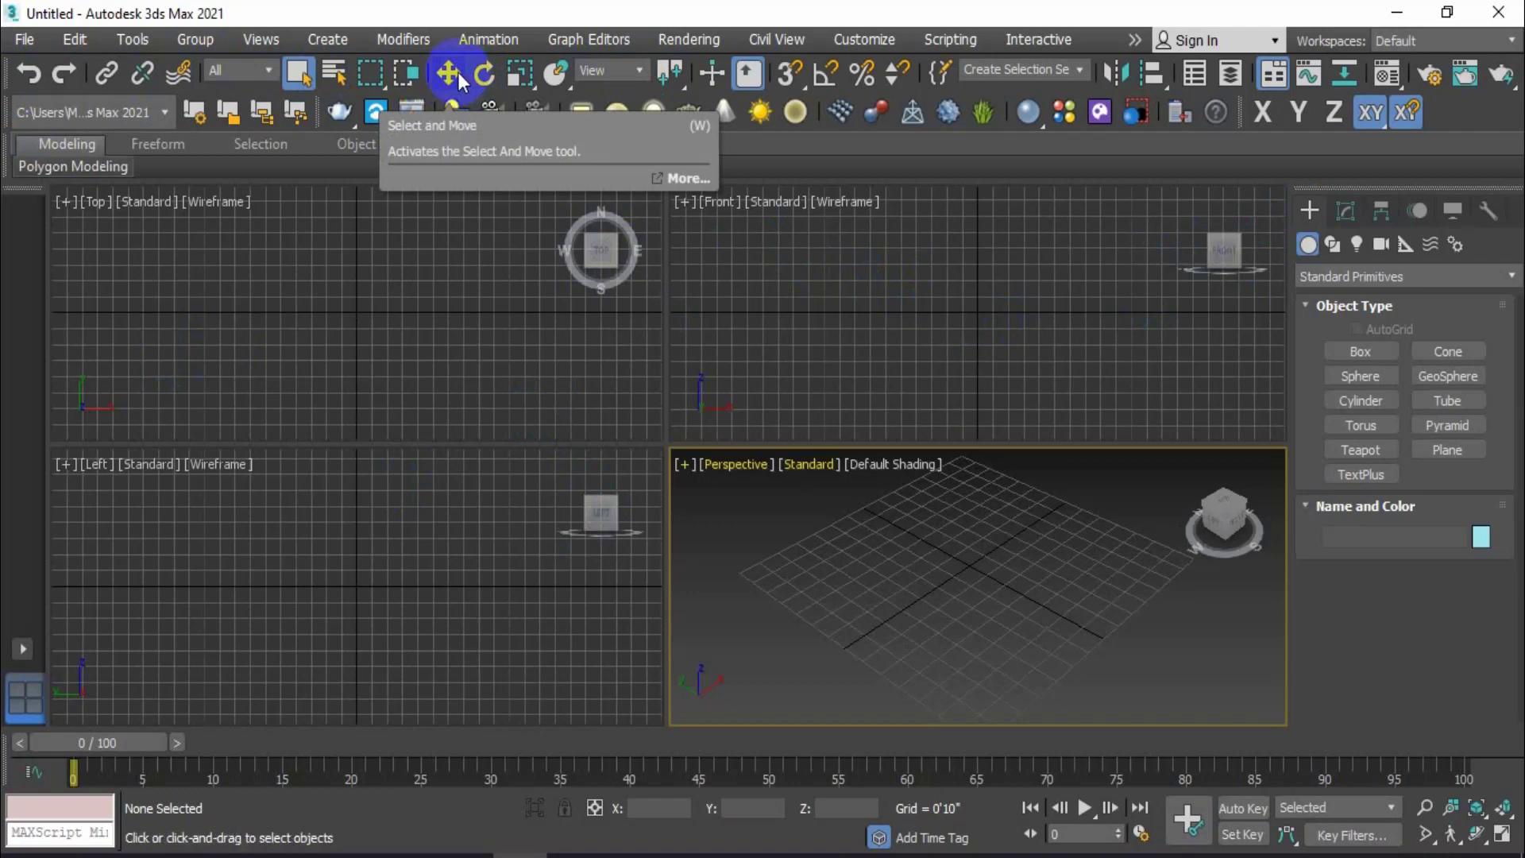
{"action": "left_click", "coordinate": [361, 293]}
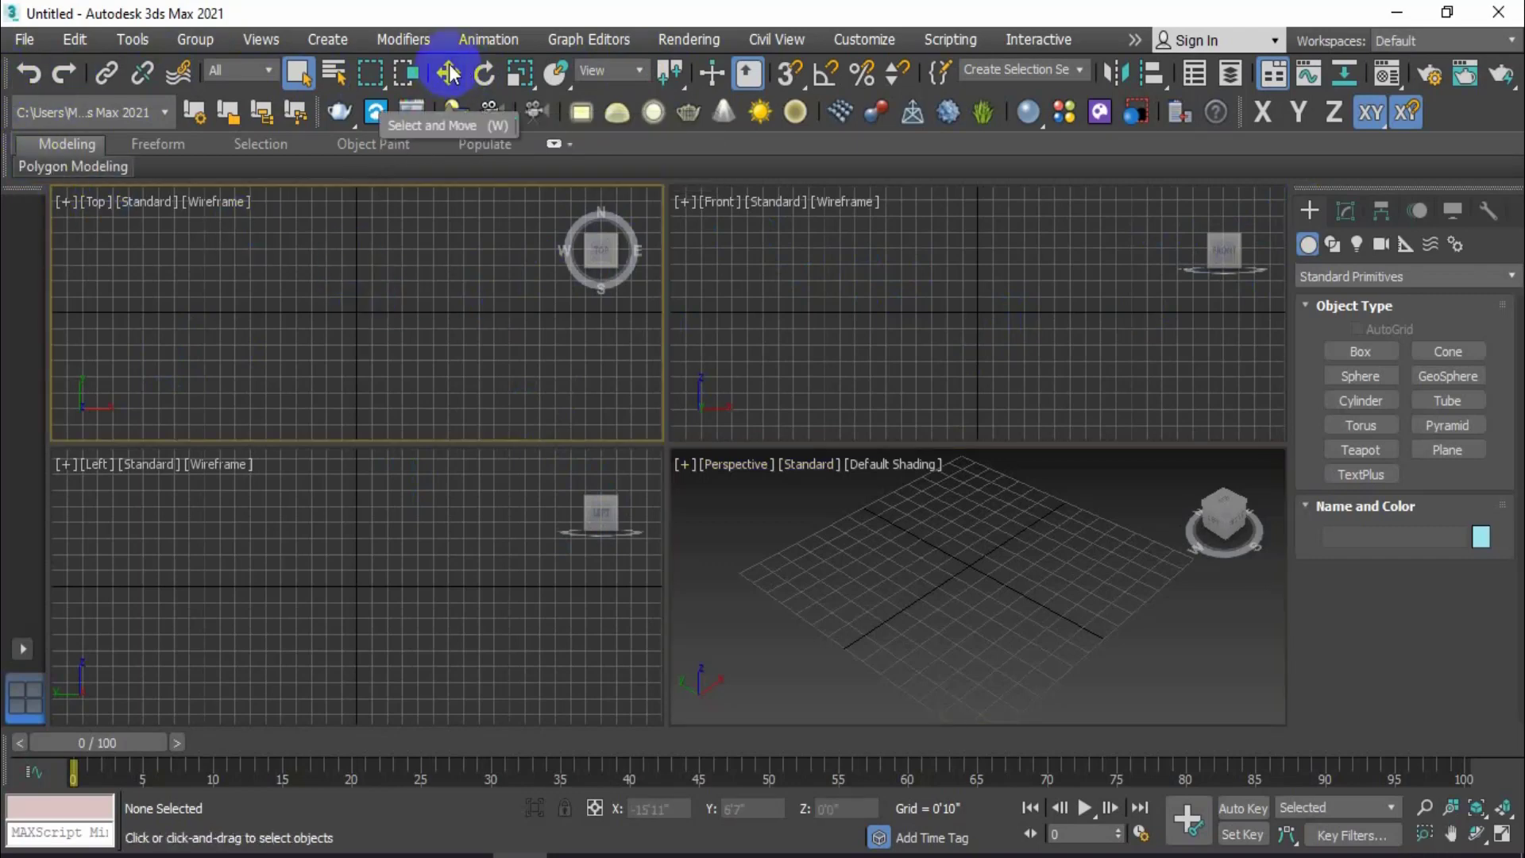
Step: Hide the Main Toolbar and restore it
{"action": "right_click", "coordinate": [4, 77]}
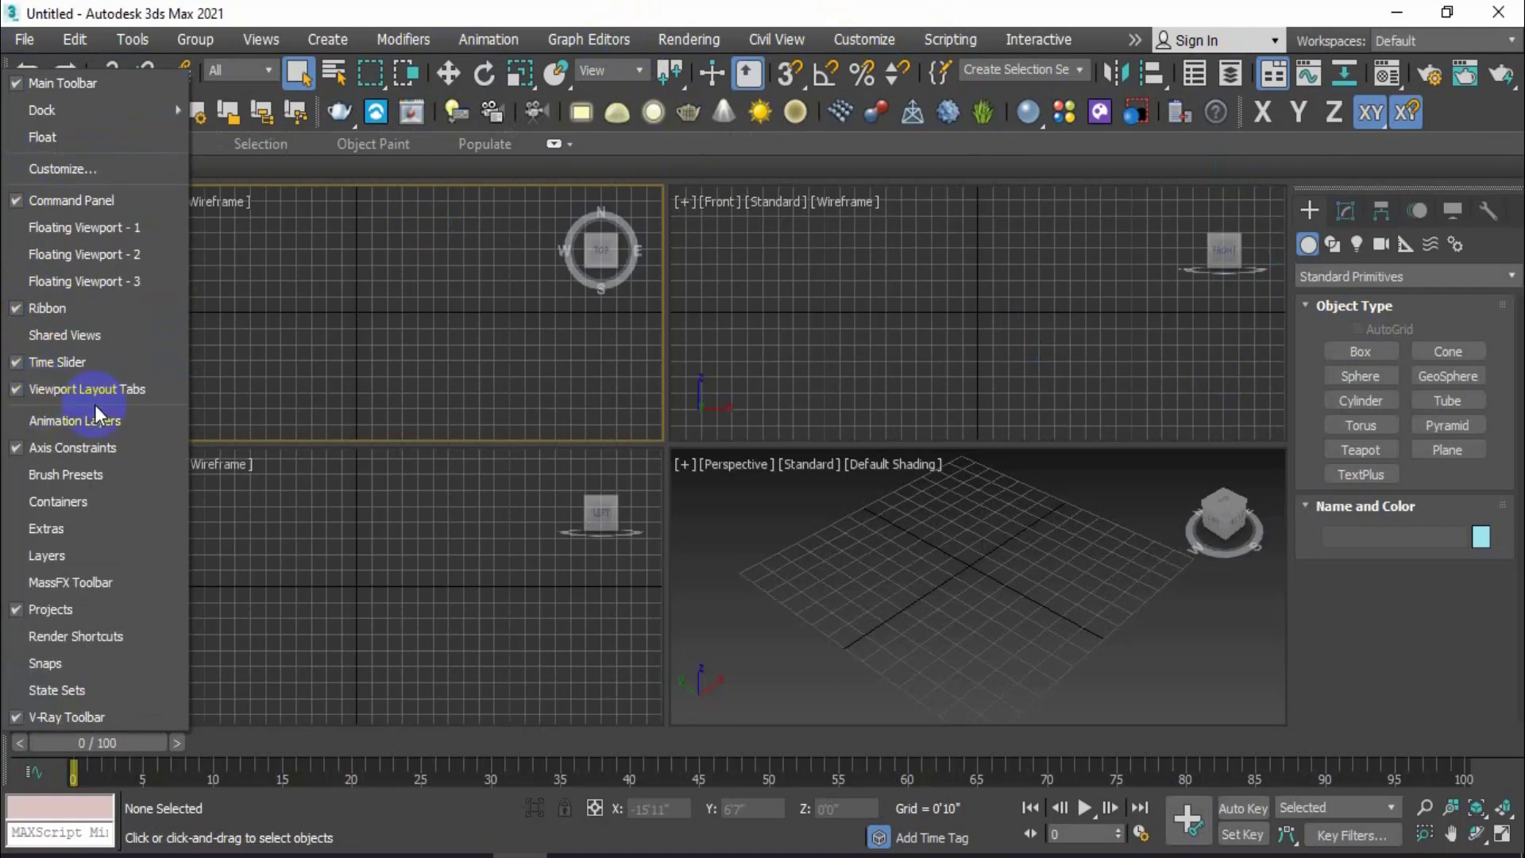
{"action": "left_click", "coordinate": [54, 84]}
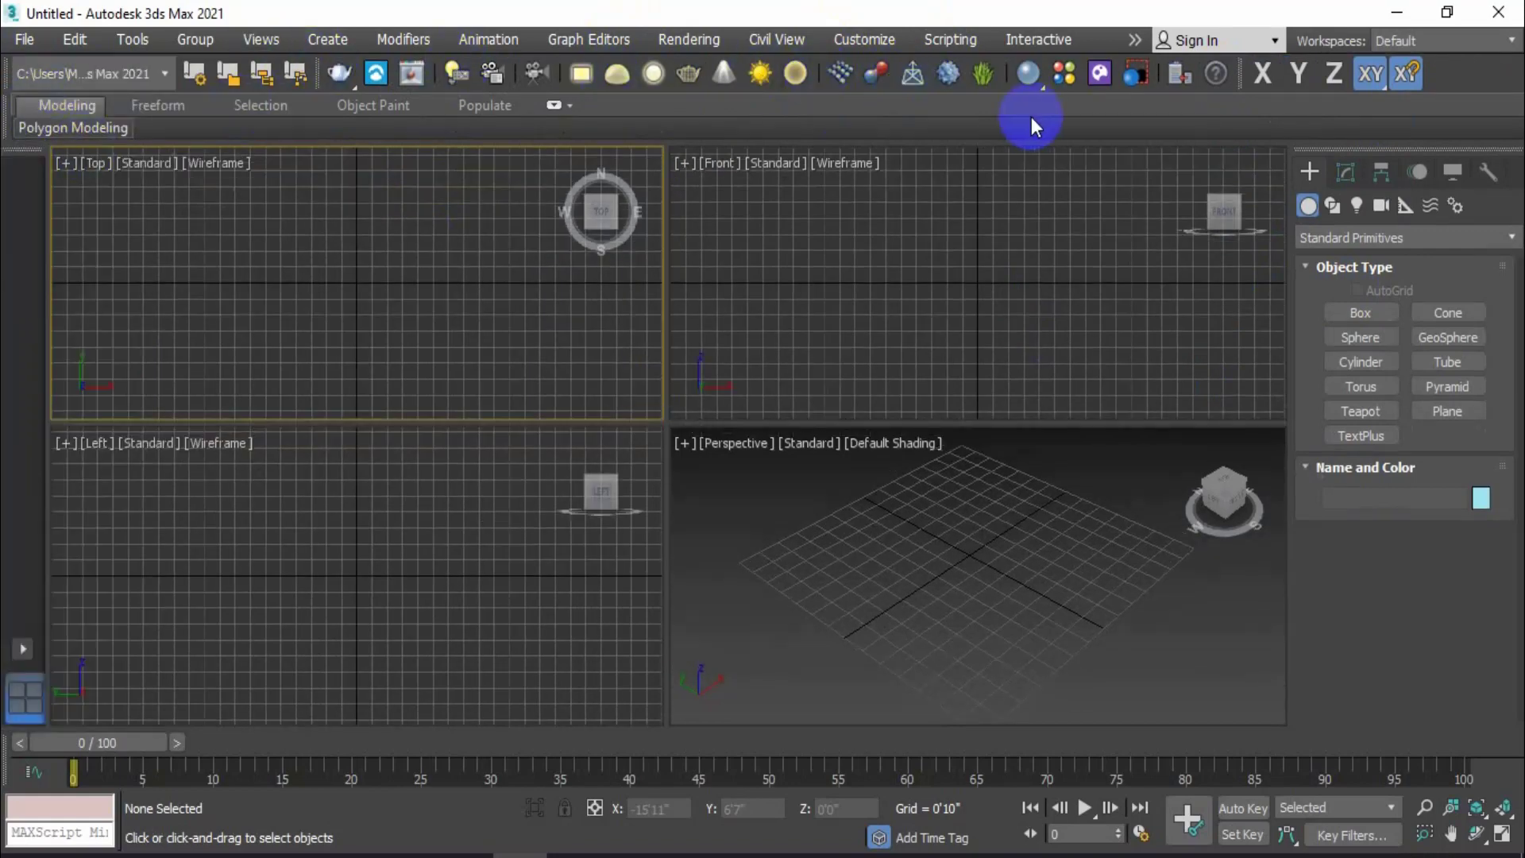
{"action": "right_click", "coordinate": [7, 76]}
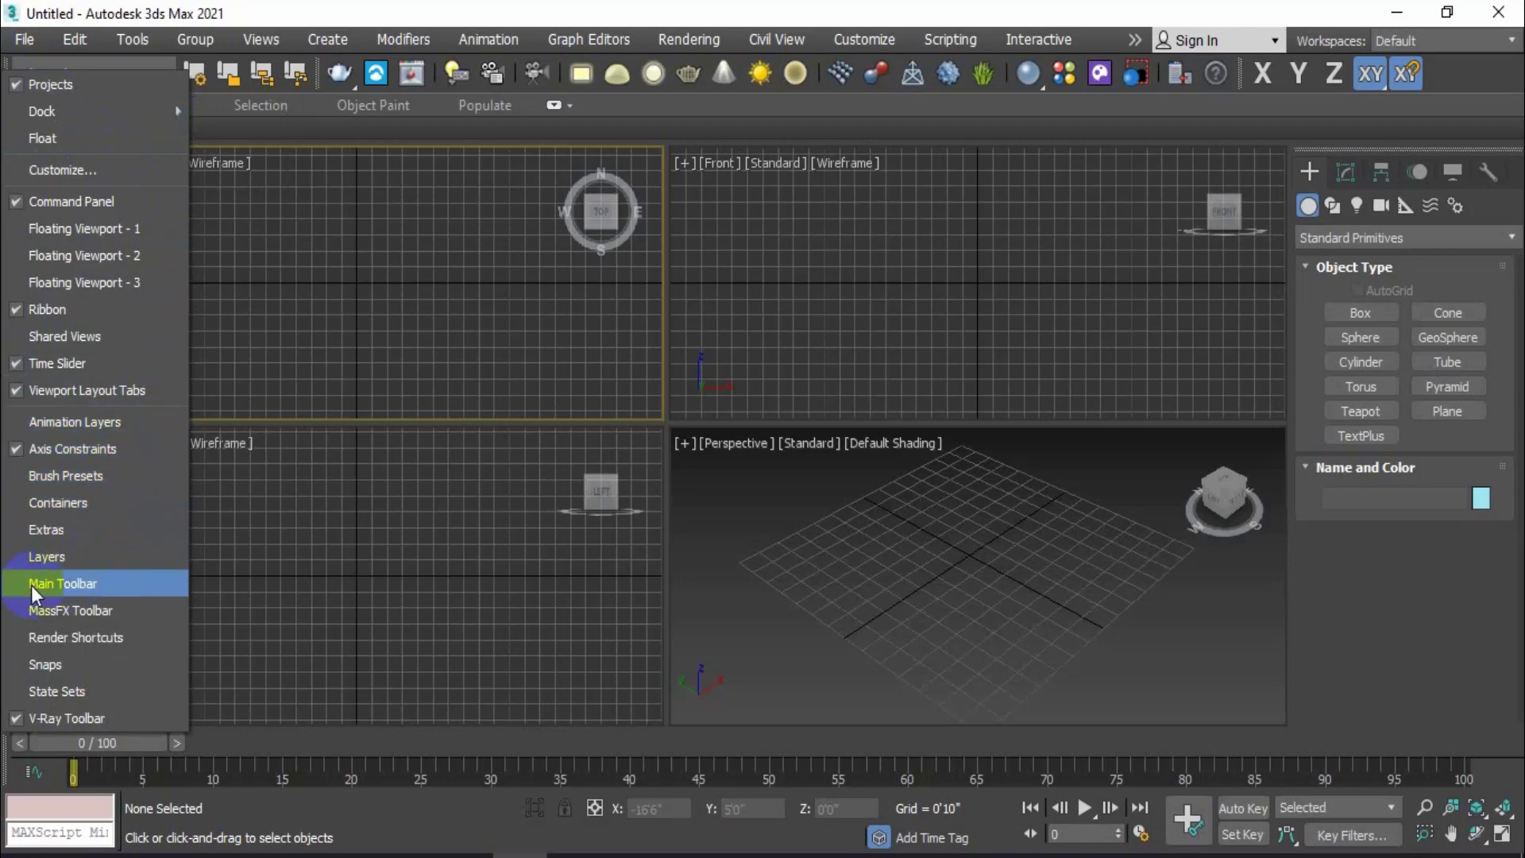
{"action": "left_click", "coordinate": [85, 581]}
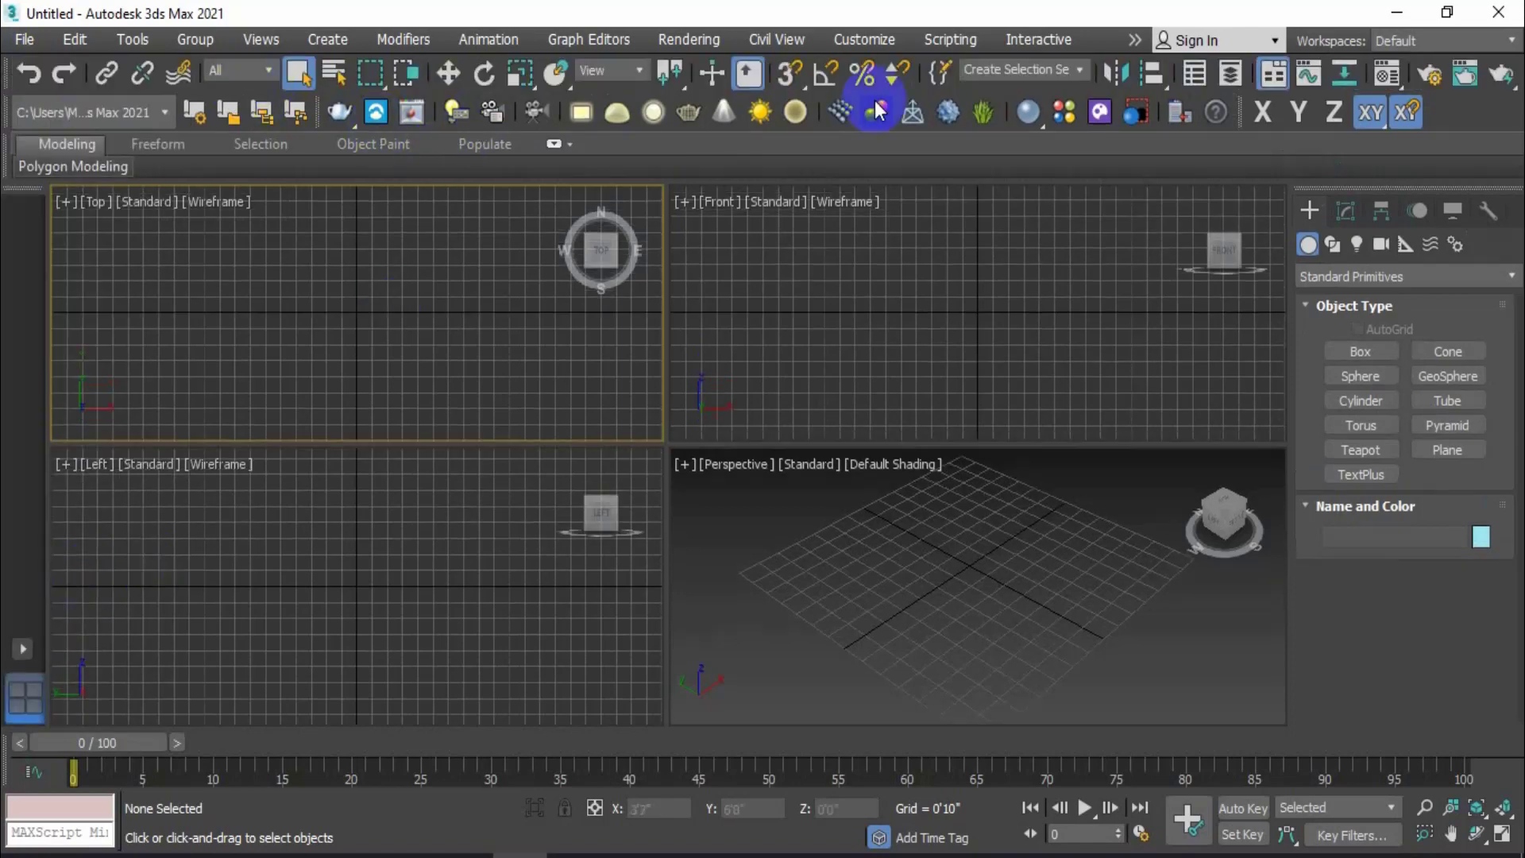
{"action": "right_click", "coordinate": [9, 71]}
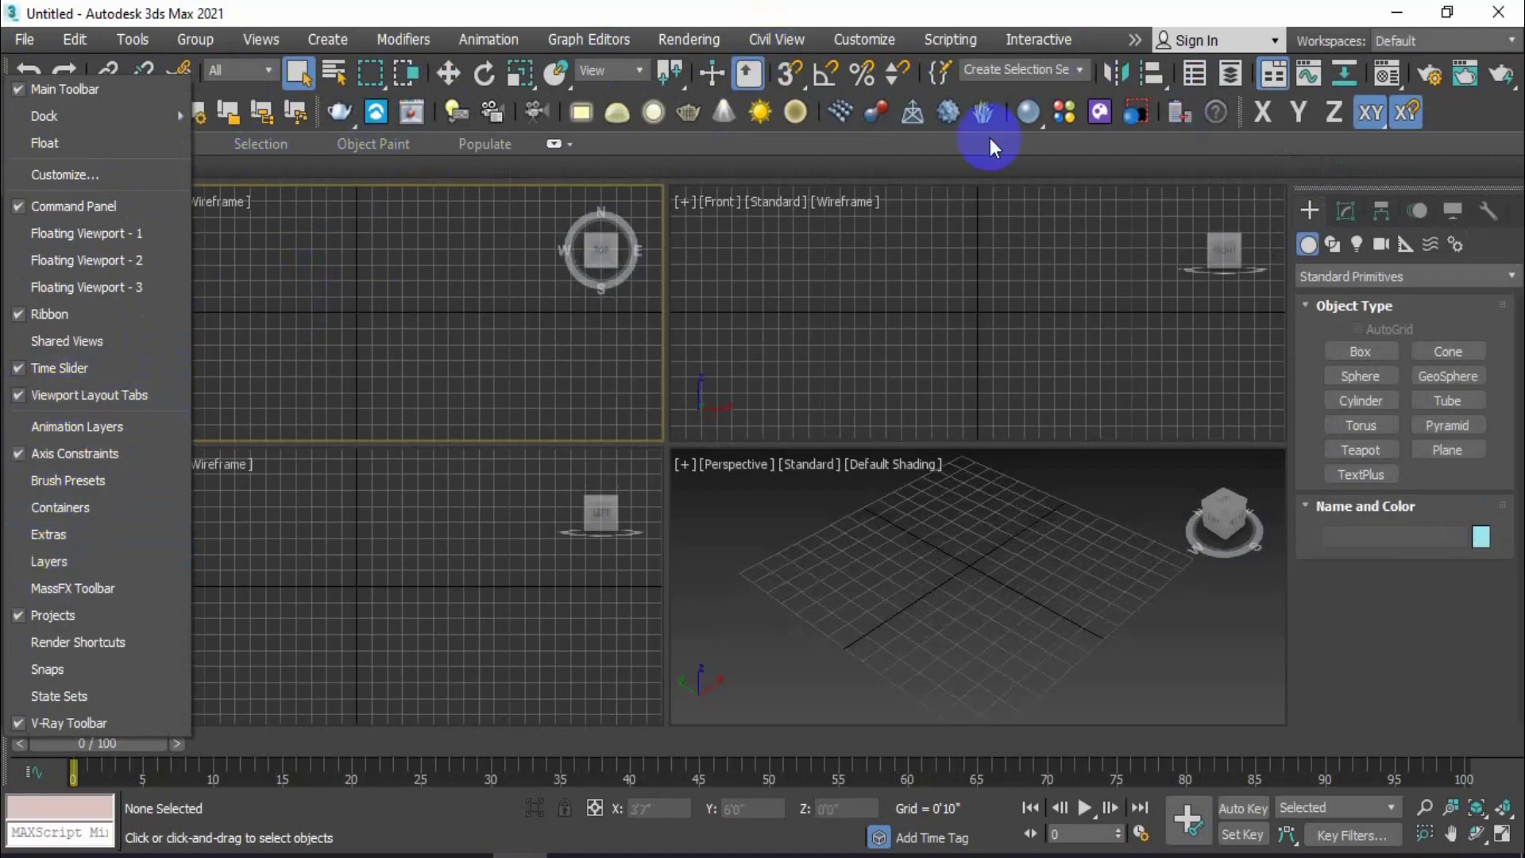
{"action": "left_click", "coordinate": [461, 285]}
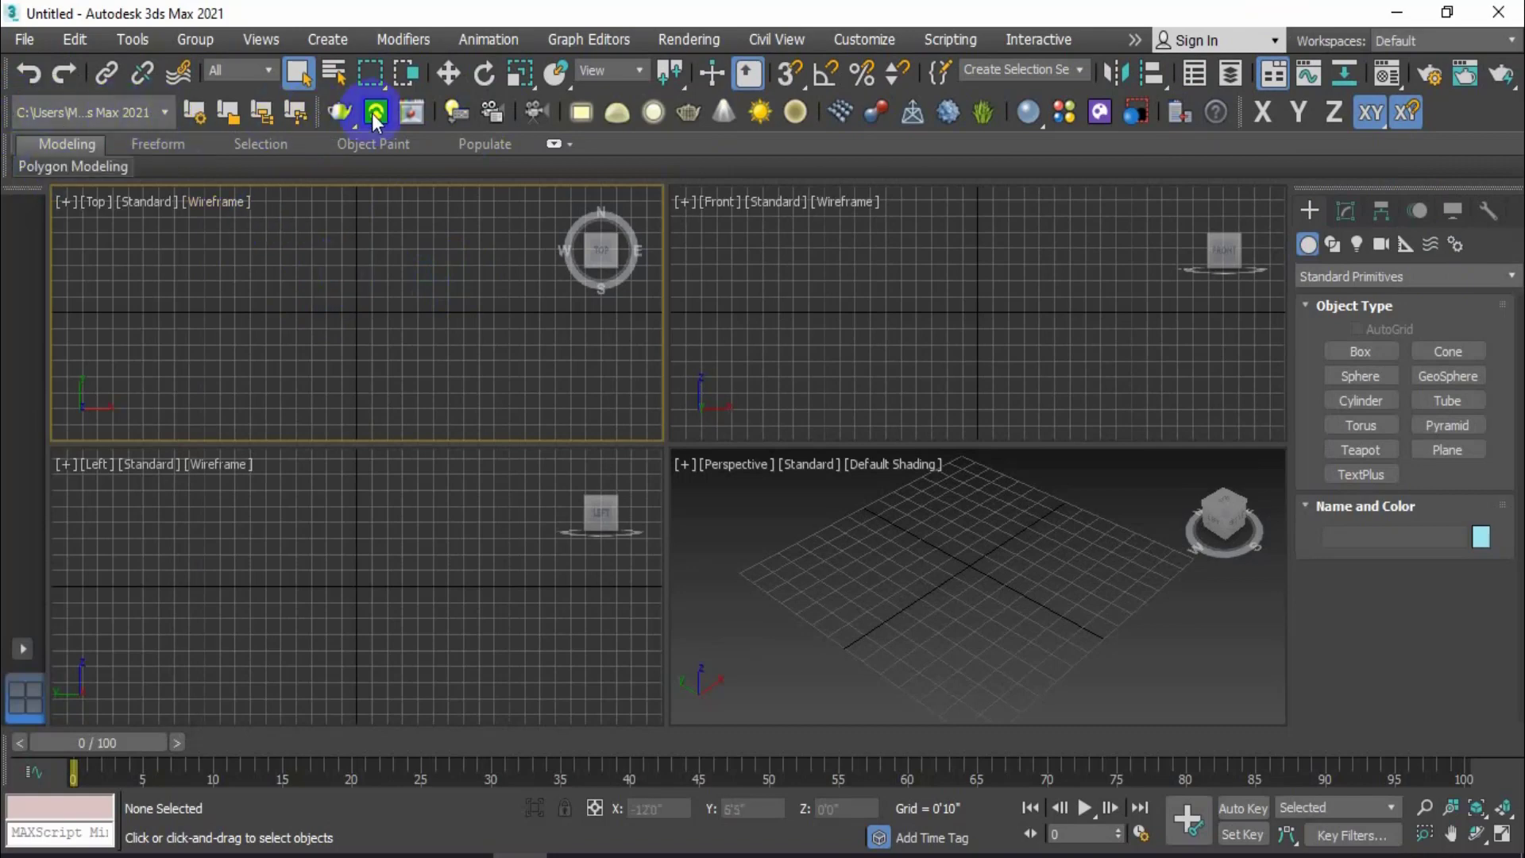
{"action": "right_click", "coordinate": [9, 113]}
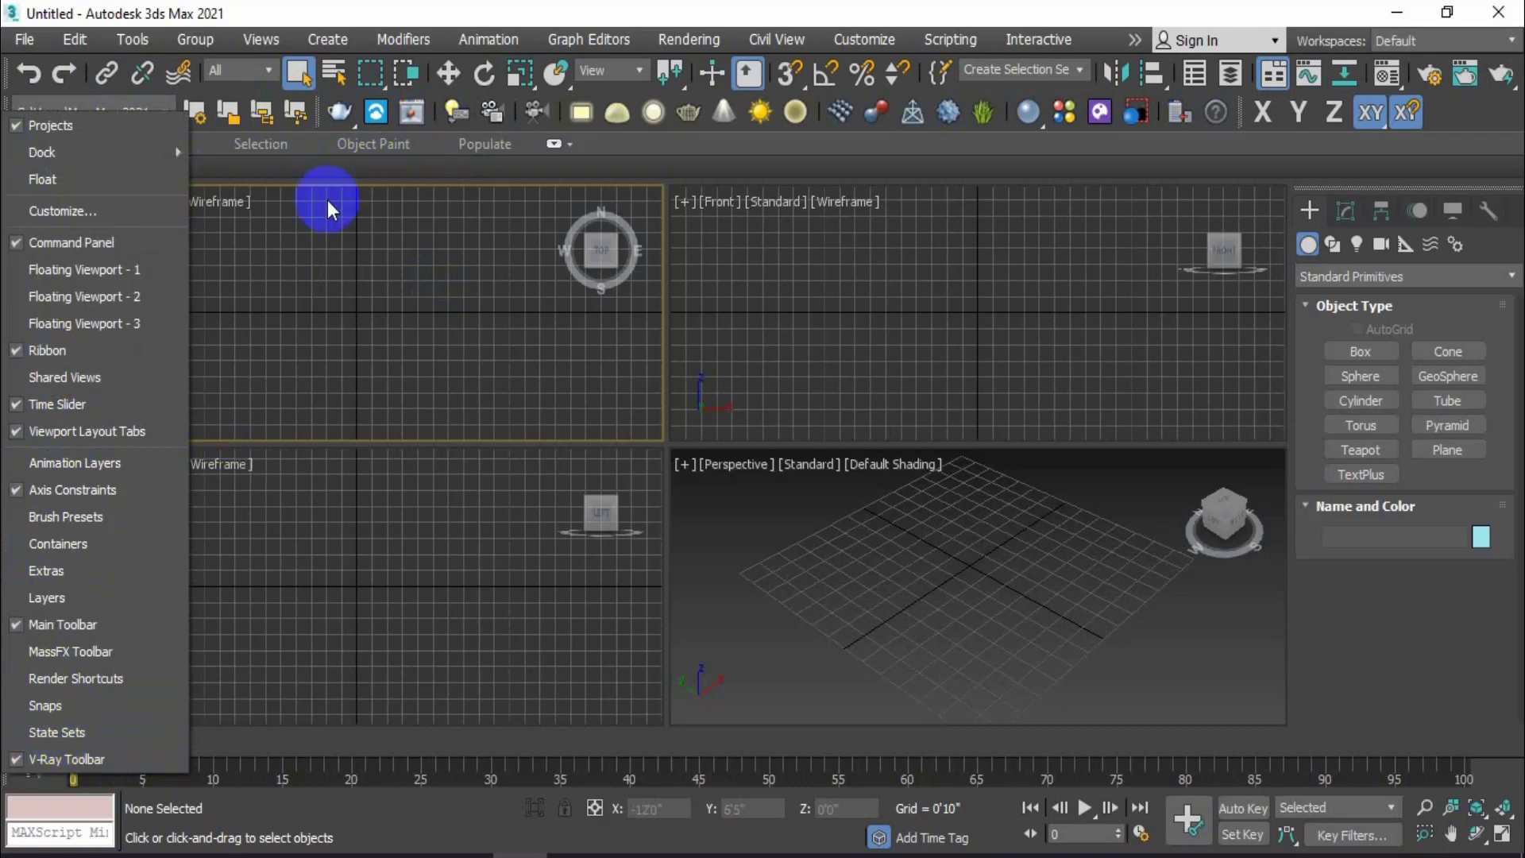
{"action": "left_click", "coordinate": [318, 270]}
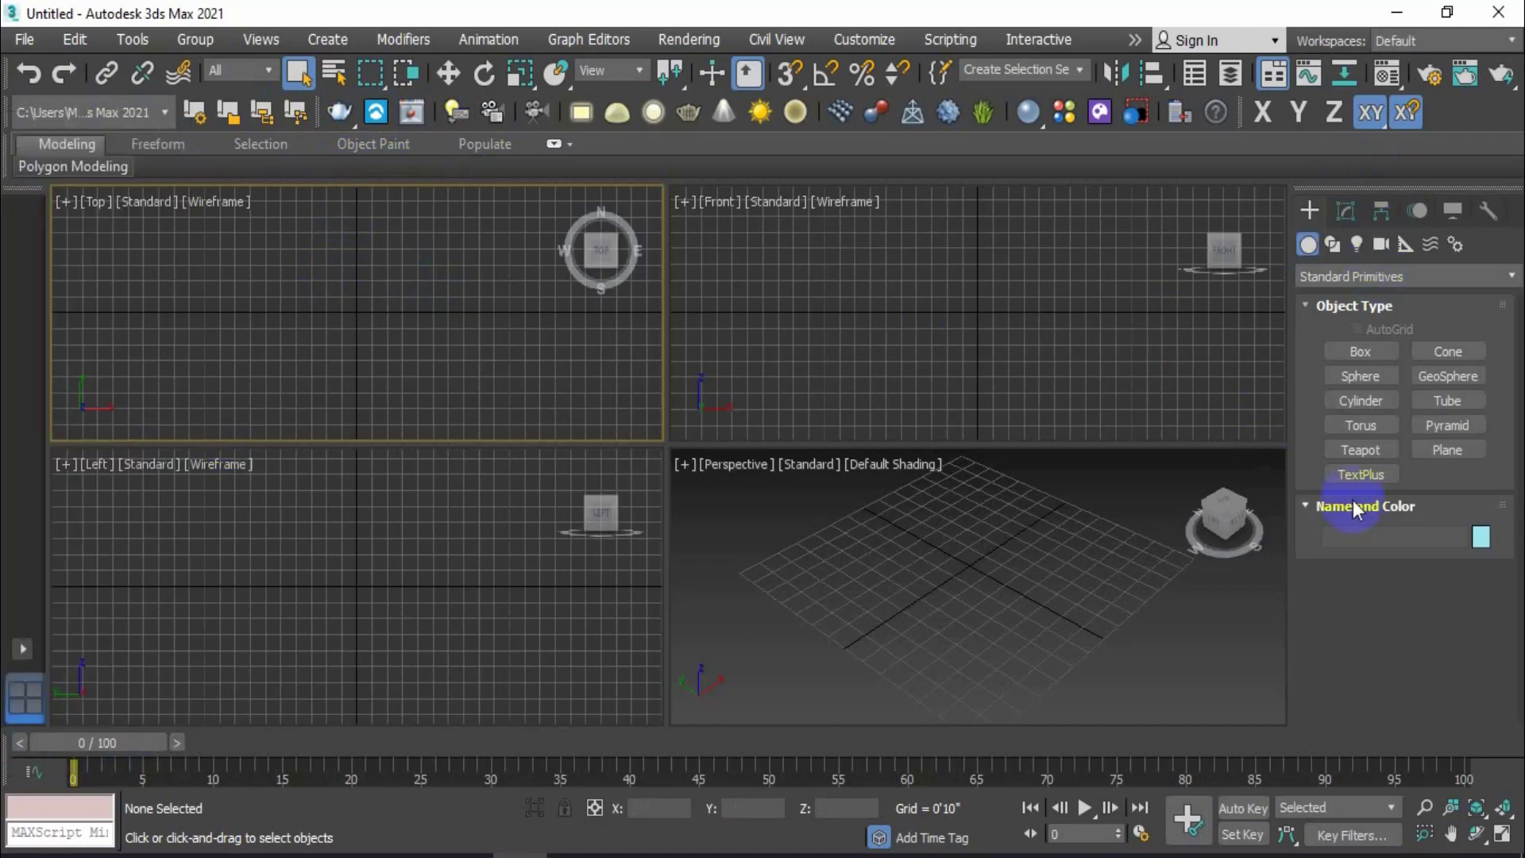
Step: Hide the Command Panel and bring it back
{"action": "right_click", "coordinate": [5, 103]}
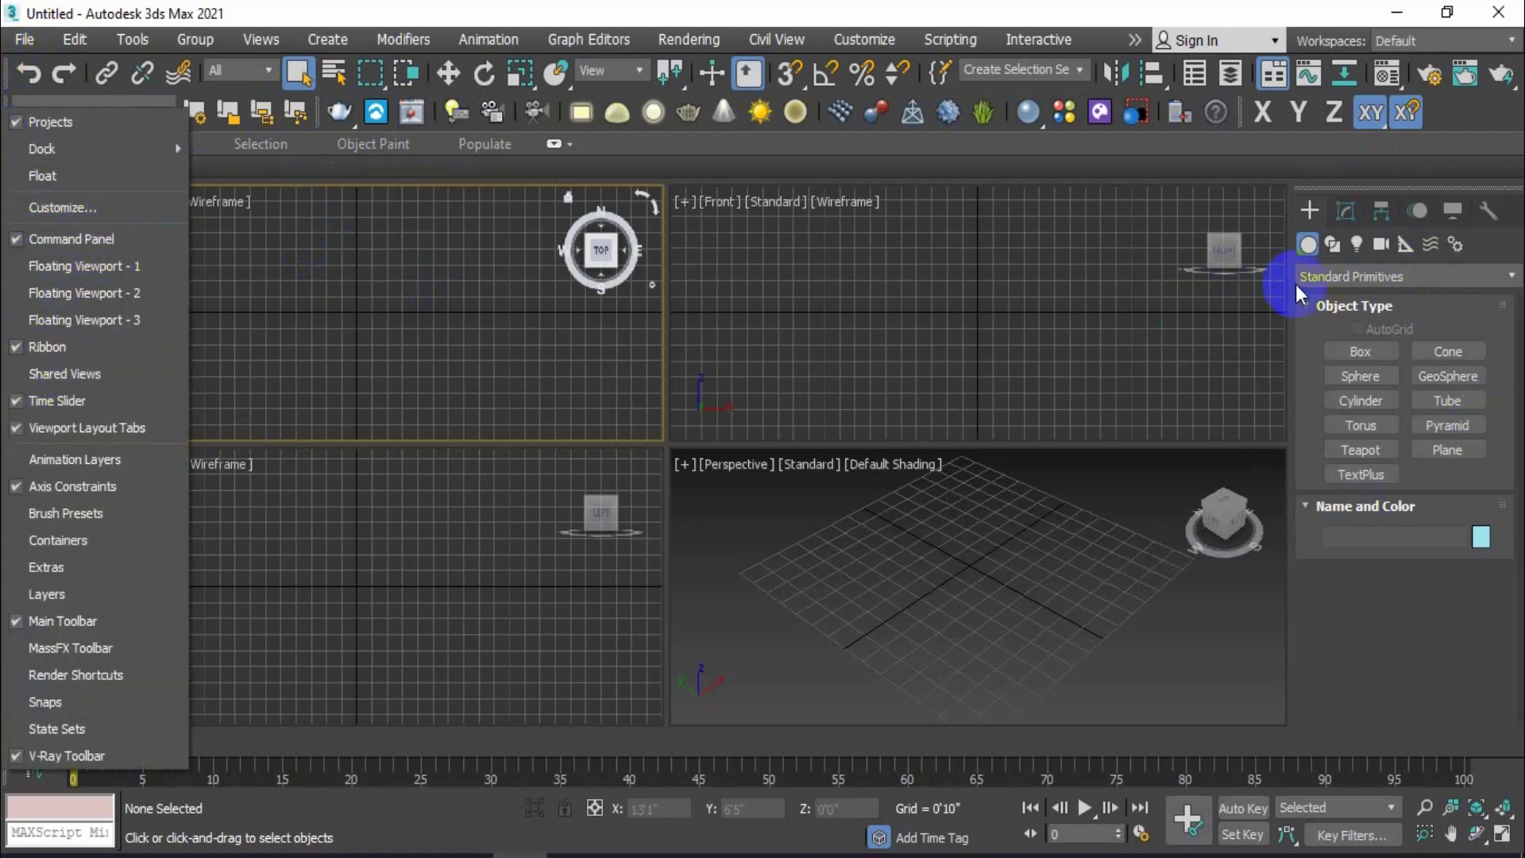
{"action": "left_click", "coordinate": [47, 238]}
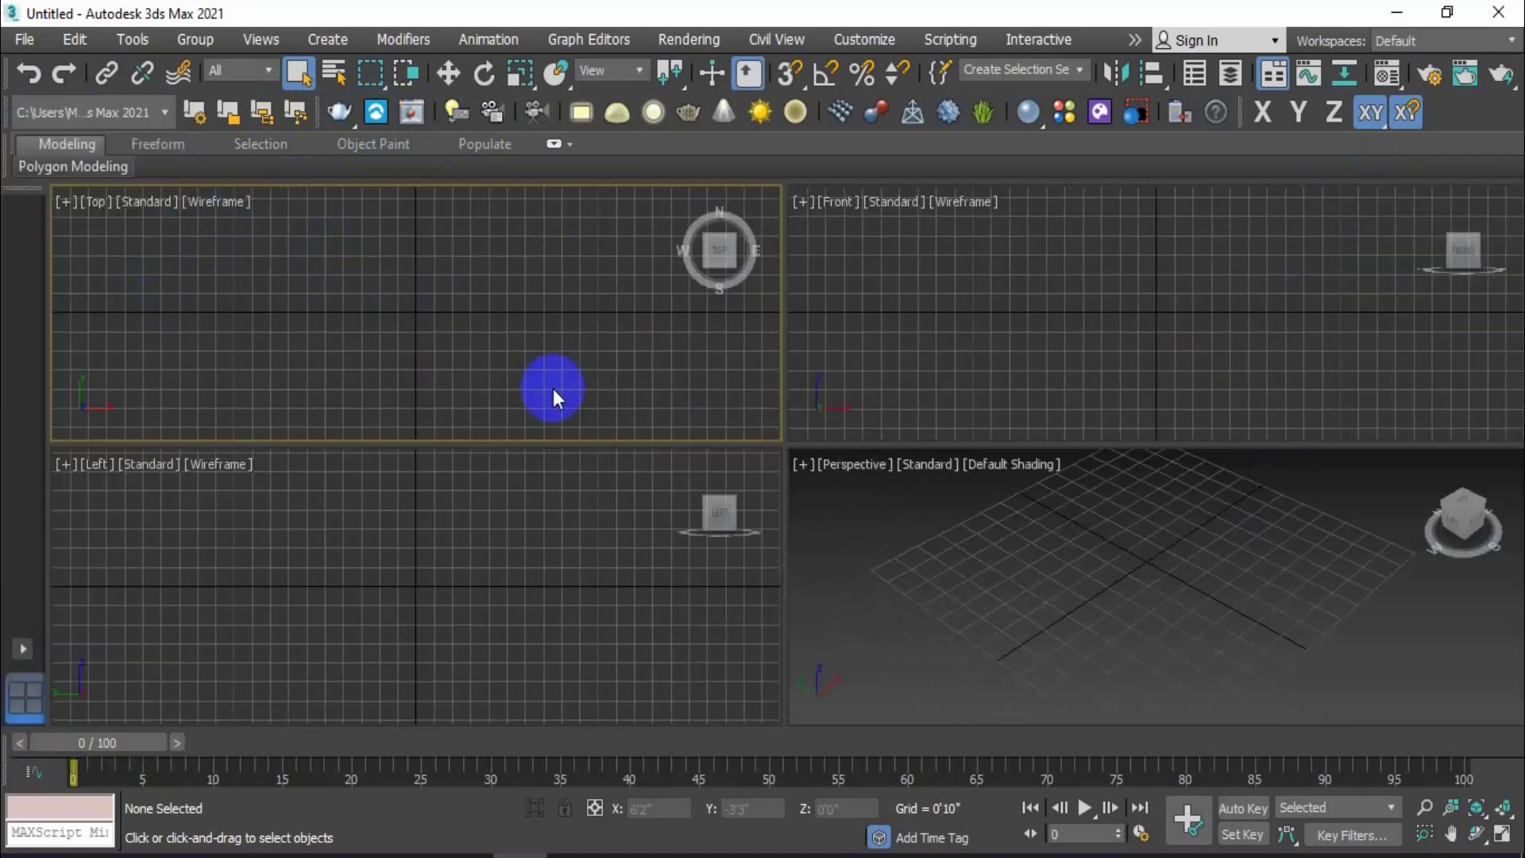
{"action": "right_click", "coordinate": [8, 113]}
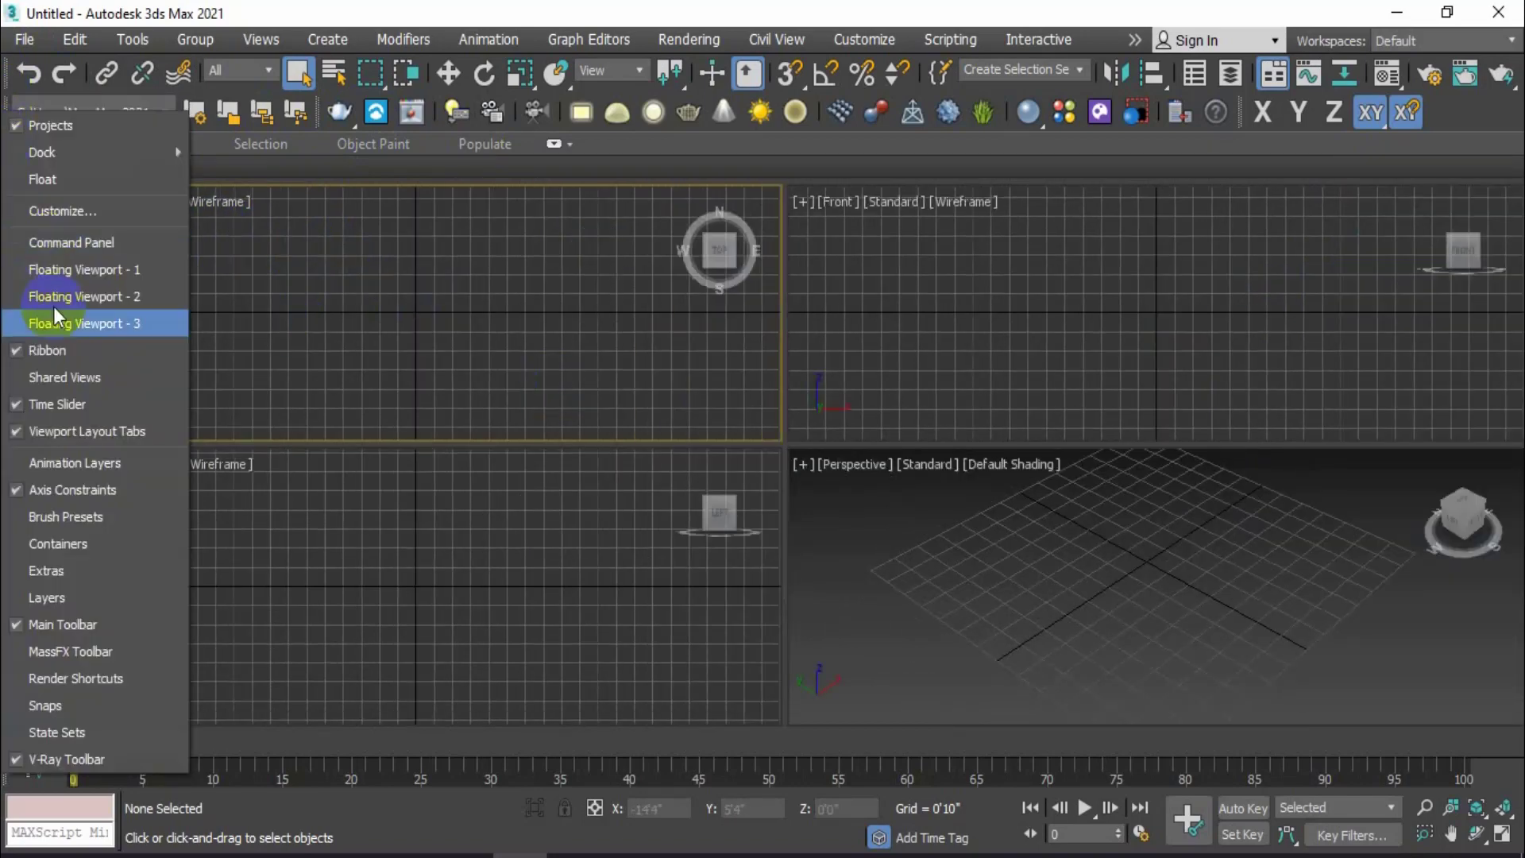
{"action": "left_click", "coordinate": [92, 244]}
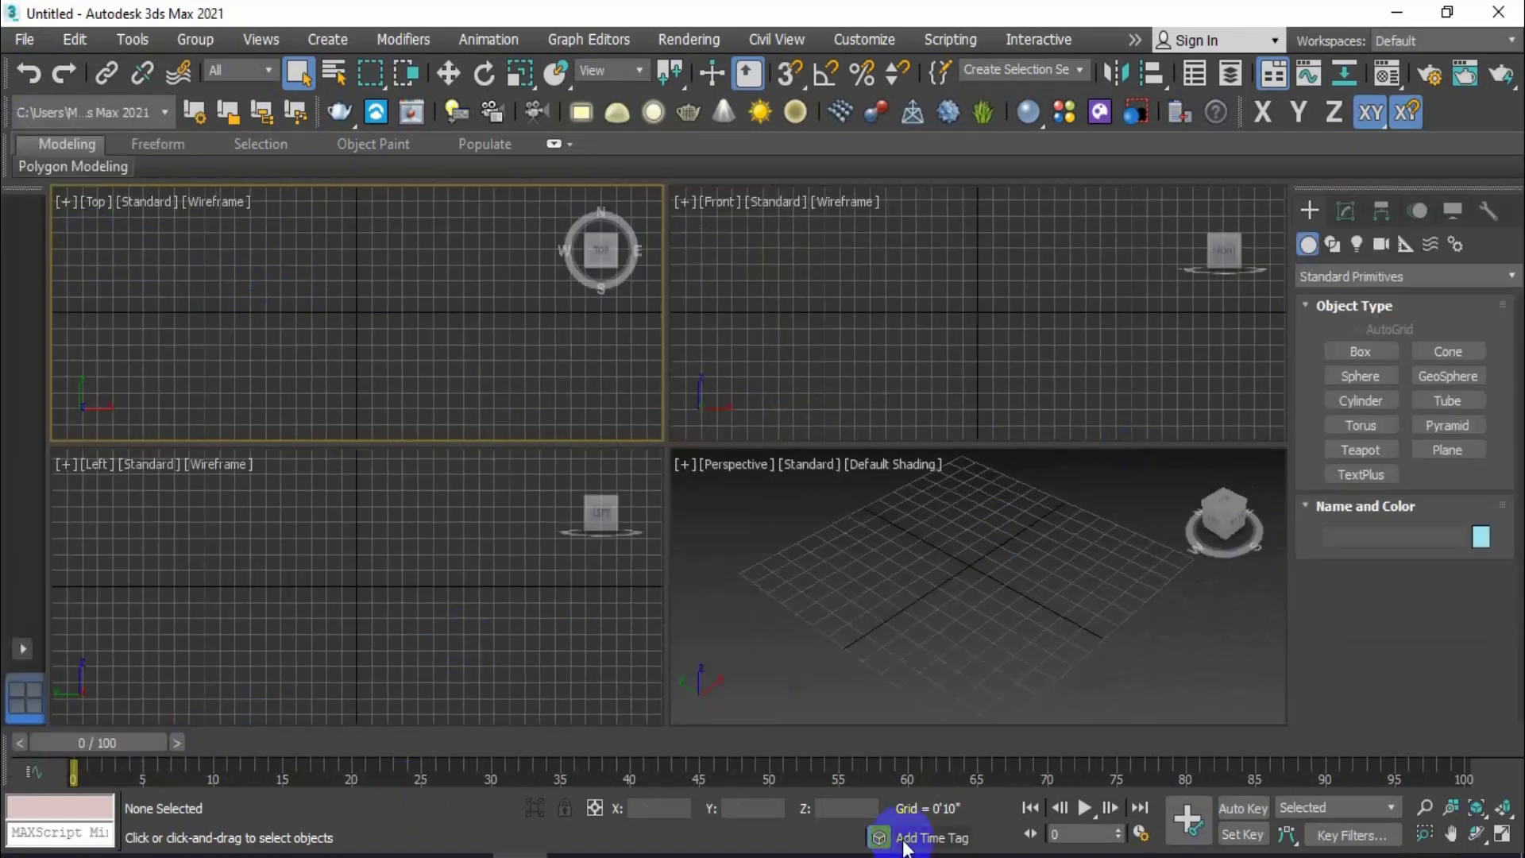
{"action": "right_click", "coordinate": [7, 112]}
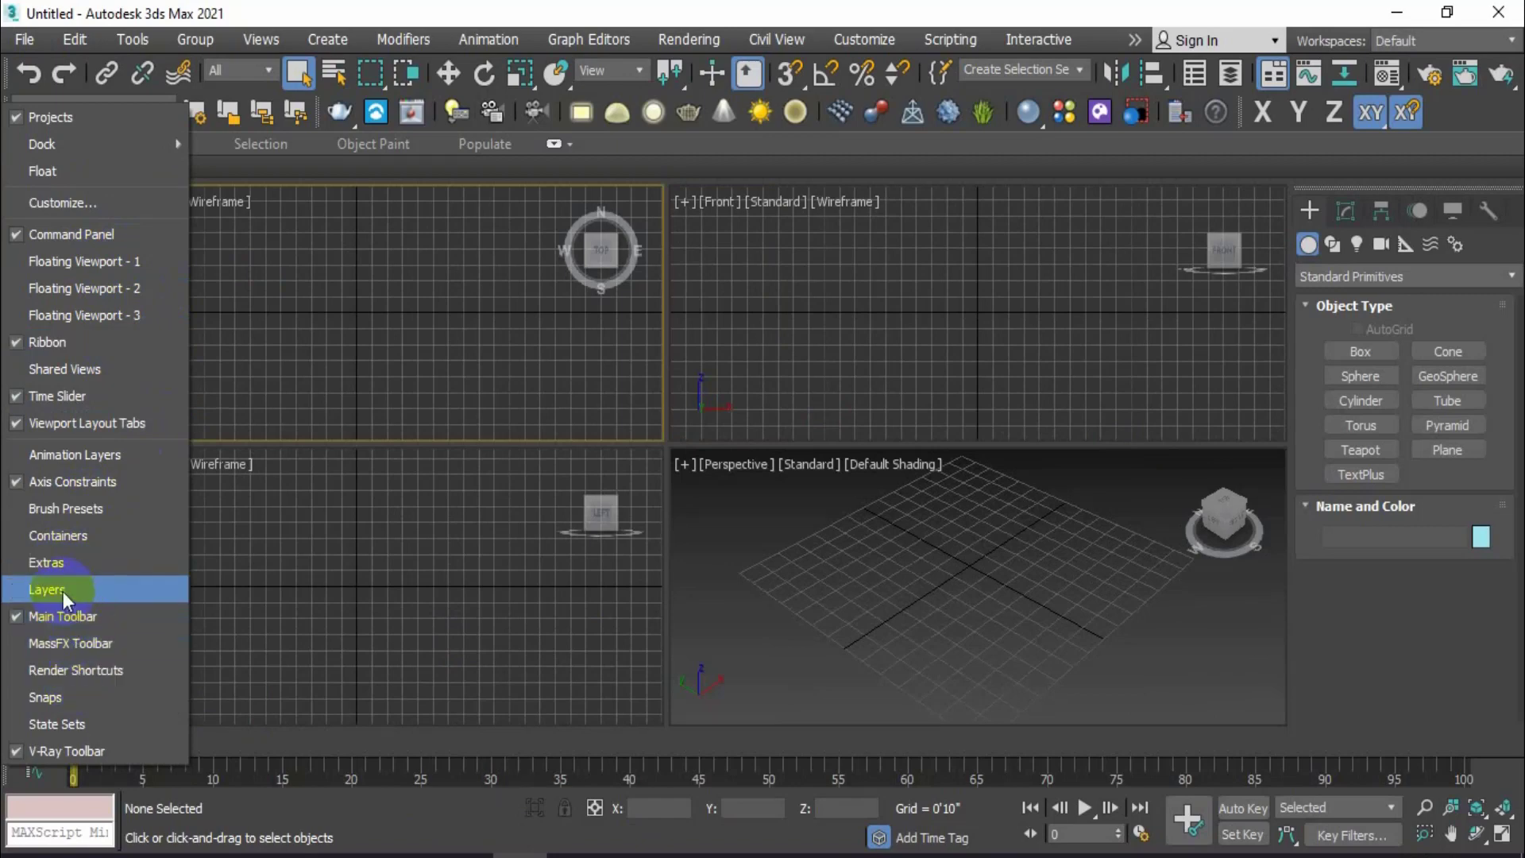
{"action": "left_click", "coordinate": [103, 564]}
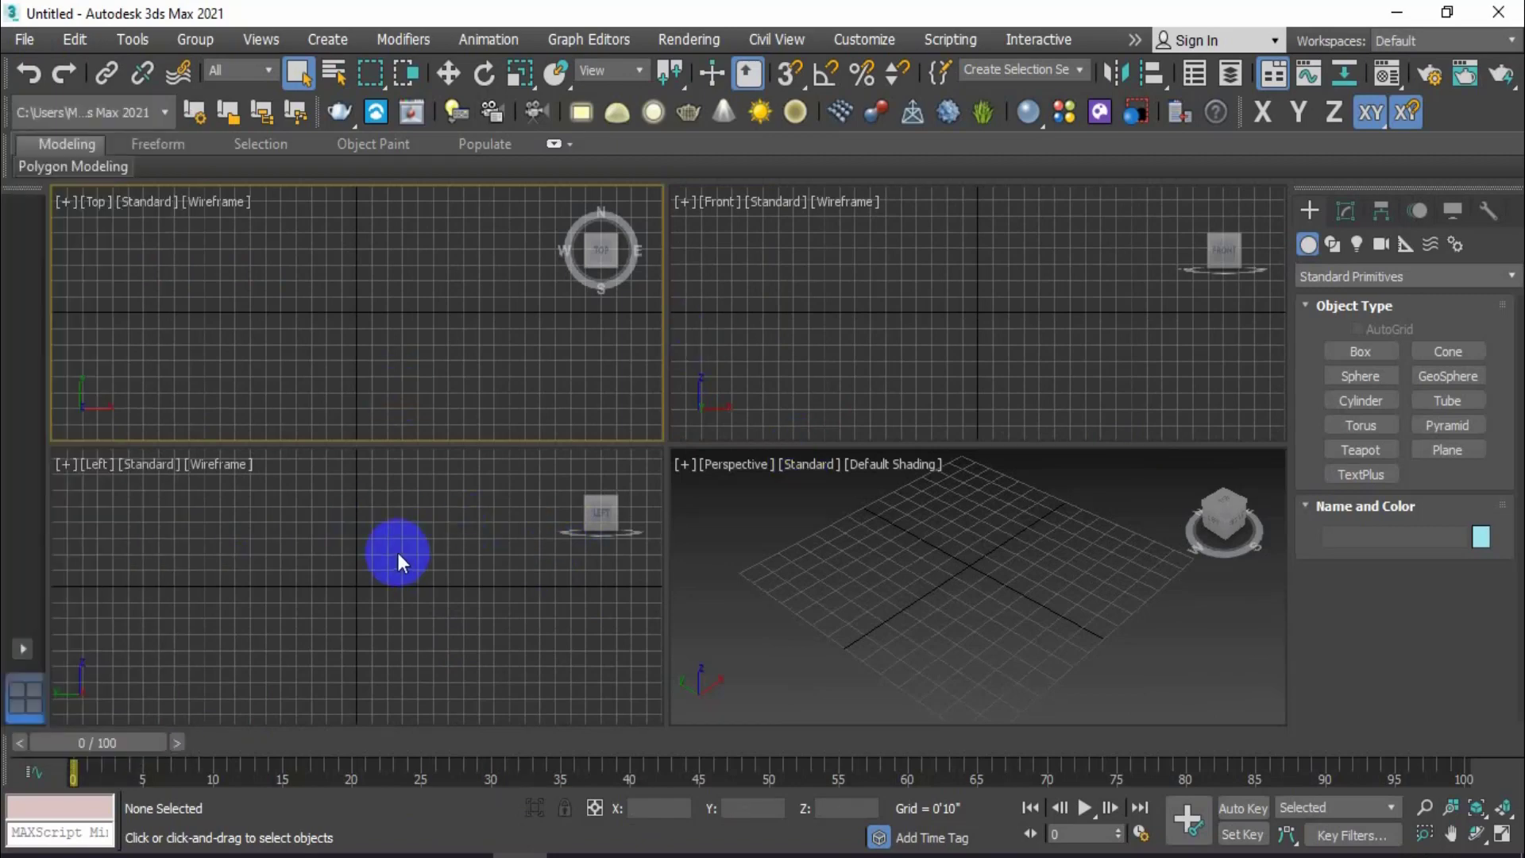
Step: Activate the Perspective viewport and enlarge it relative to the other three views
{"action": "left_click", "coordinate": [399, 553]}
{"action": "left_click", "coordinate": [878, 593]}
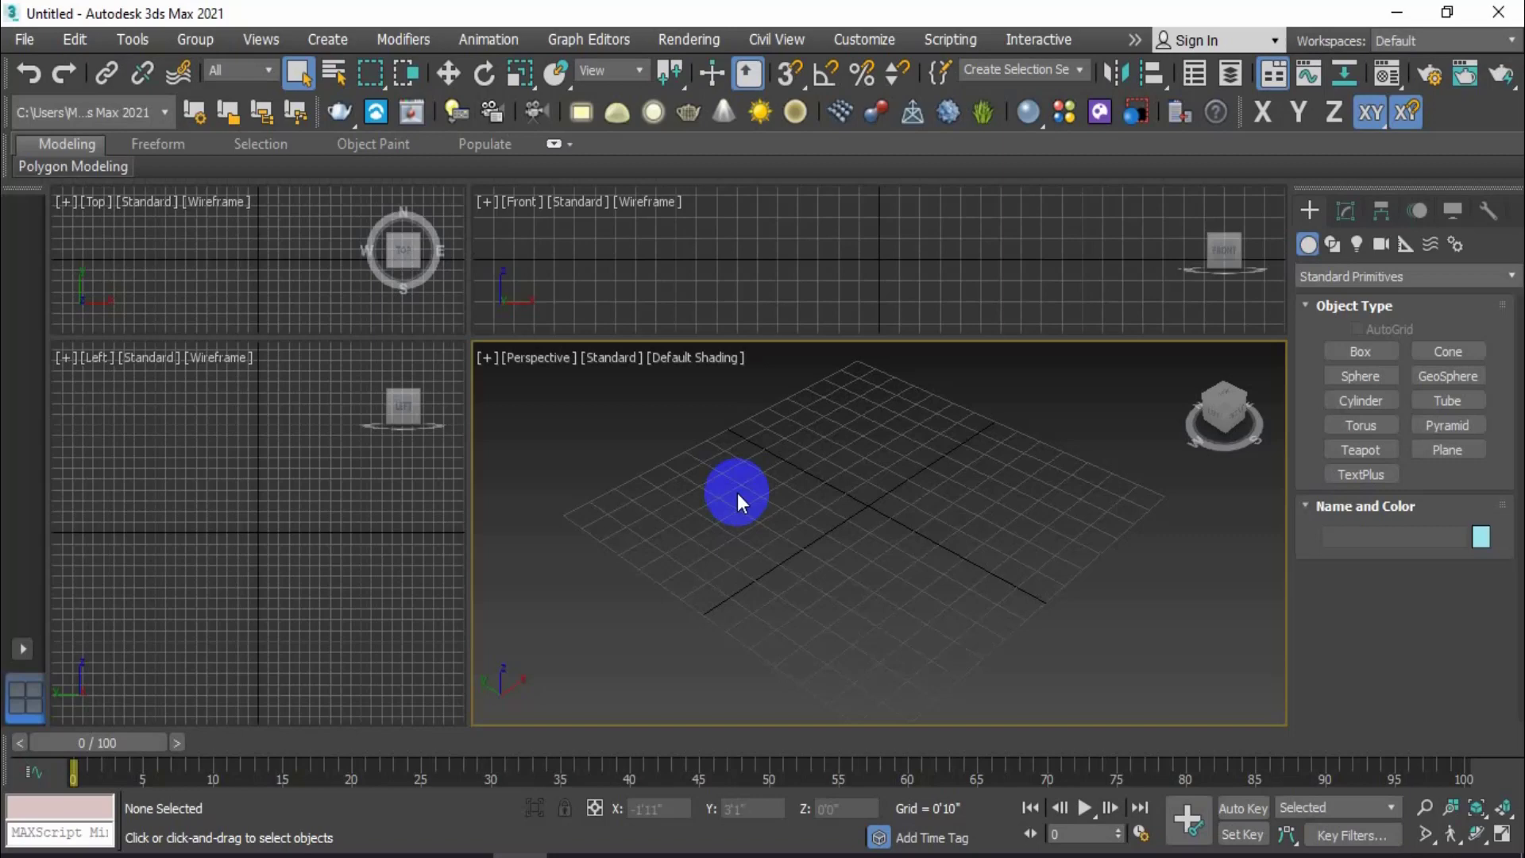
Step: Open the Units Setup and switch the display unit scale to Metric, keeping Meters as the unit
{"action": "left_click", "coordinate": [866, 39]}
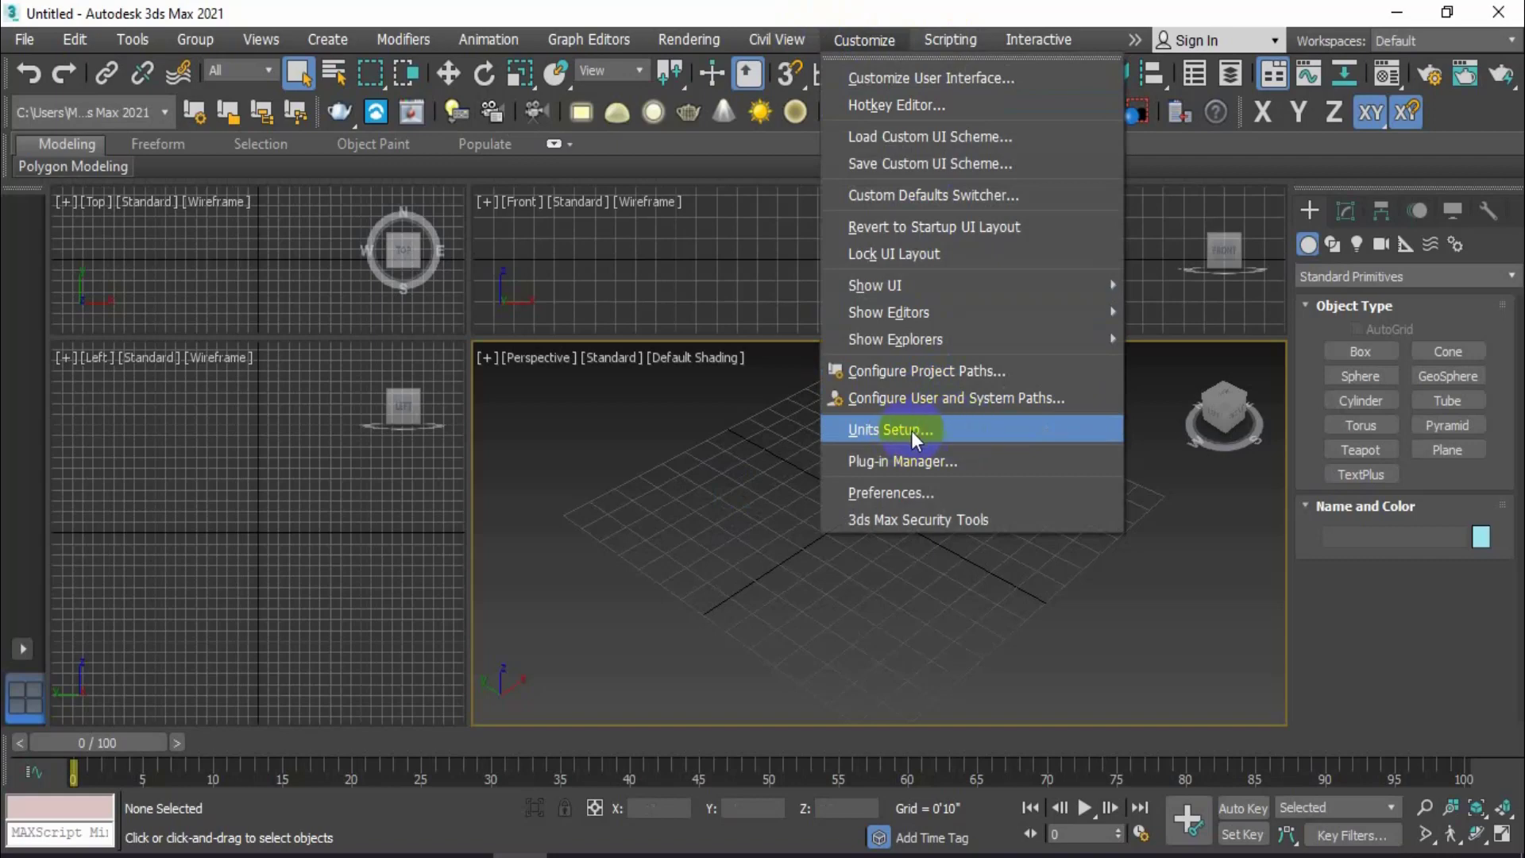
{"action": "left_click", "coordinate": [969, 431]}
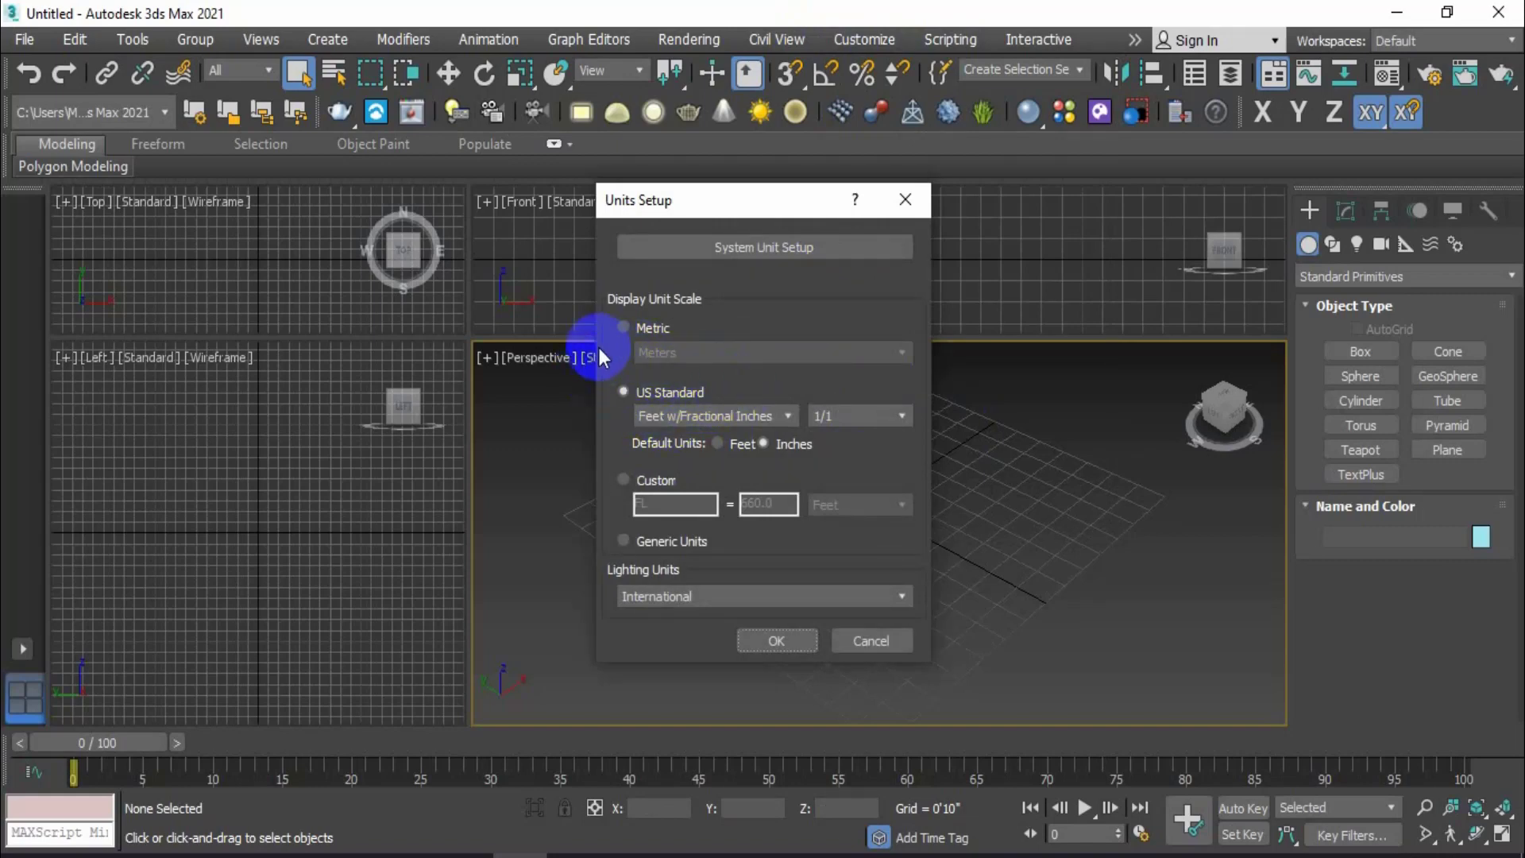
{"action": "left_click", "coordinate": [623, 327]}
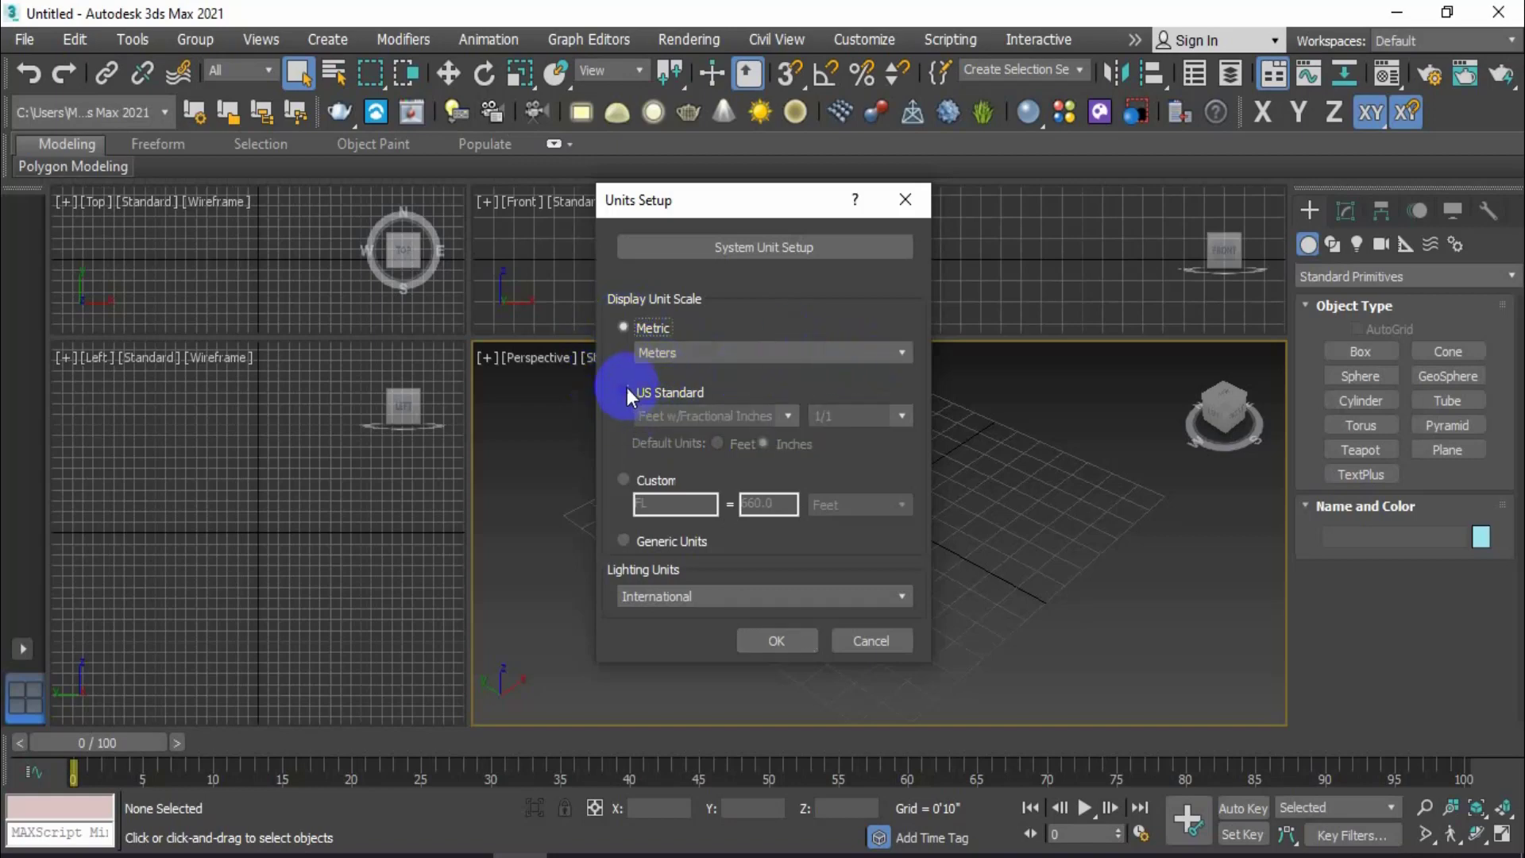
{"action": "left_click", "coordinate": [625, 390]}
{"action": "left_click", "coordinate": [629, 330]}
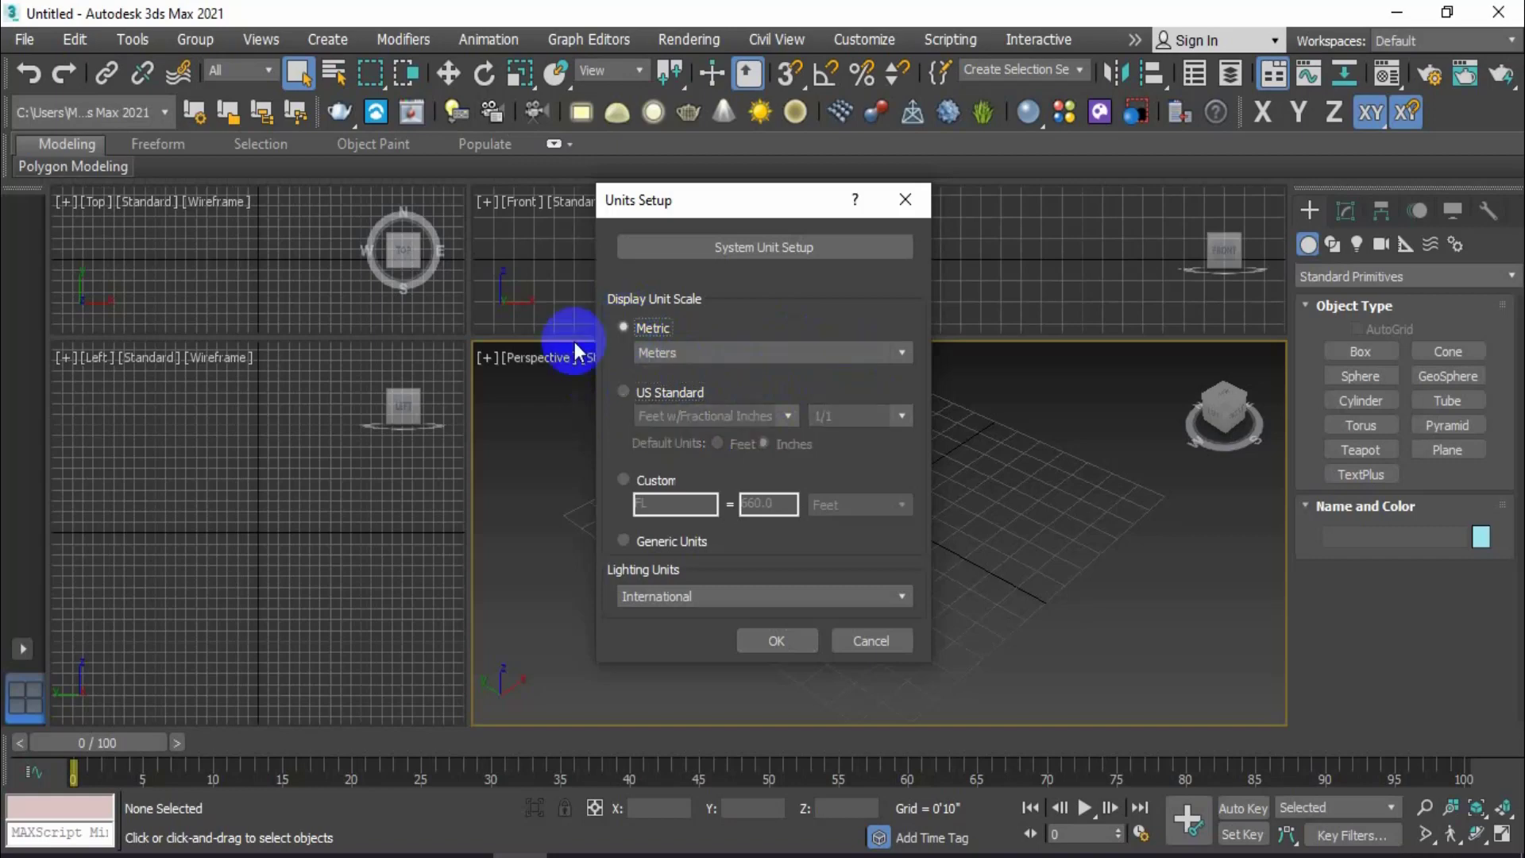
{"action": "left_click", "coordinate": [874, 352]}
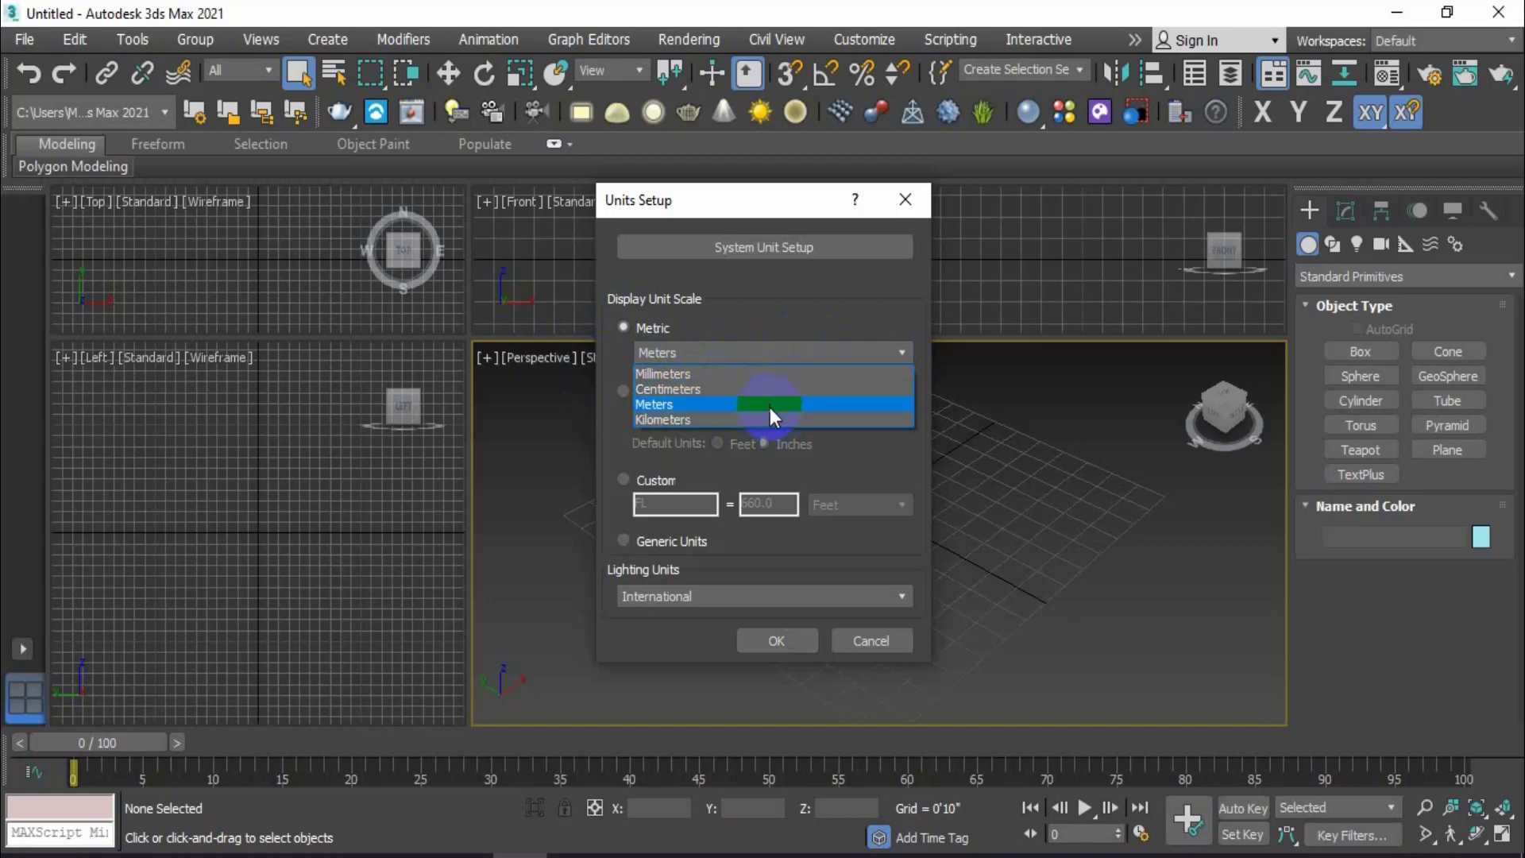
{"action": "left_click", "coordinate": [778, 320]}
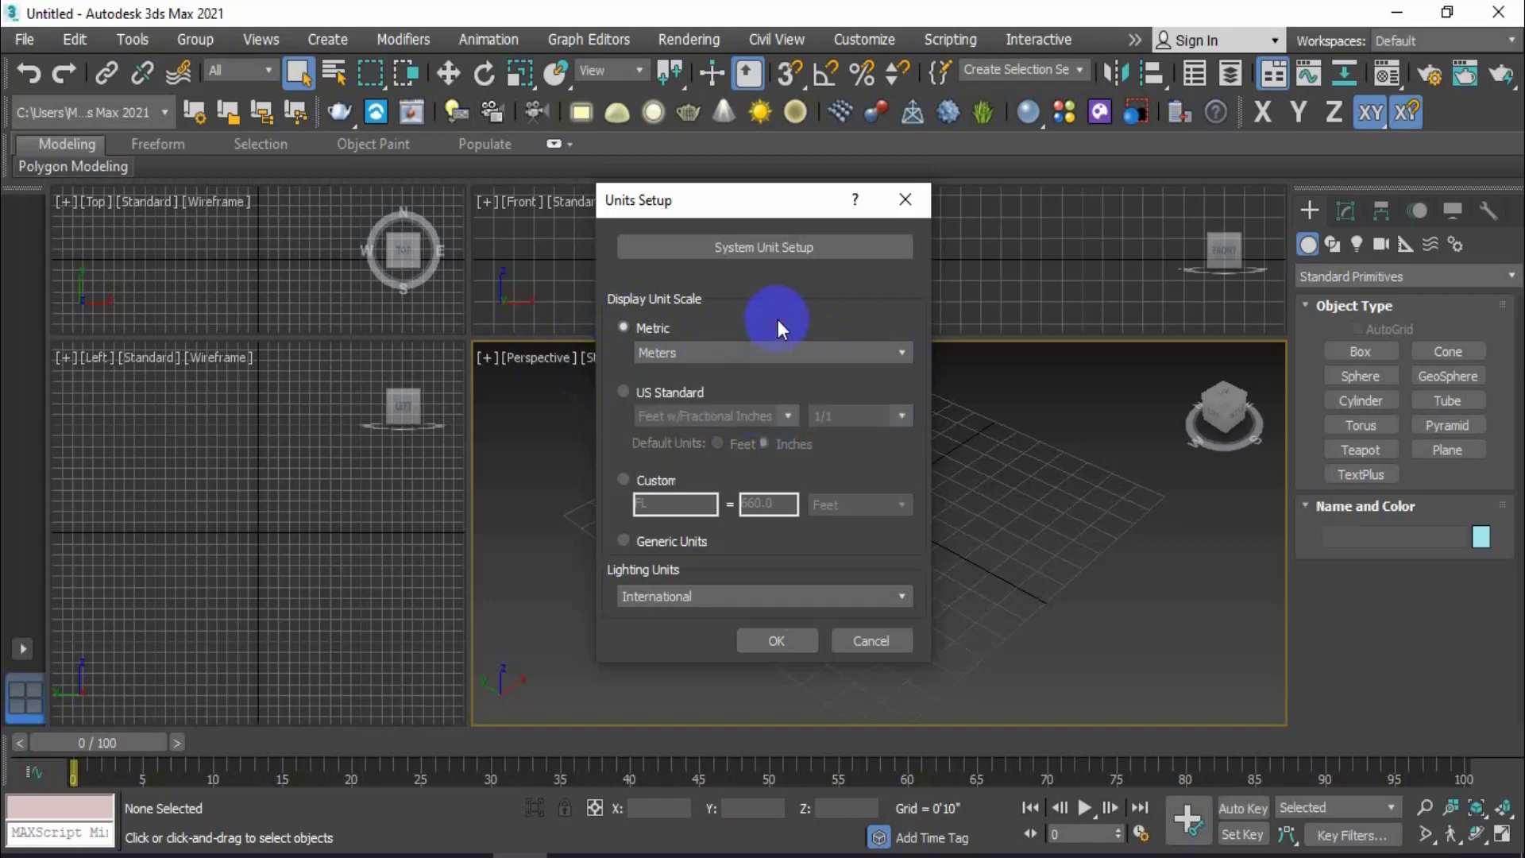
Step: Set the display unit scale to US Standard, Feet w/Fractional Inches with a 1/1 fraction, and accept the units setup
{"action": "left_click", "coordinate": [624, 392]}
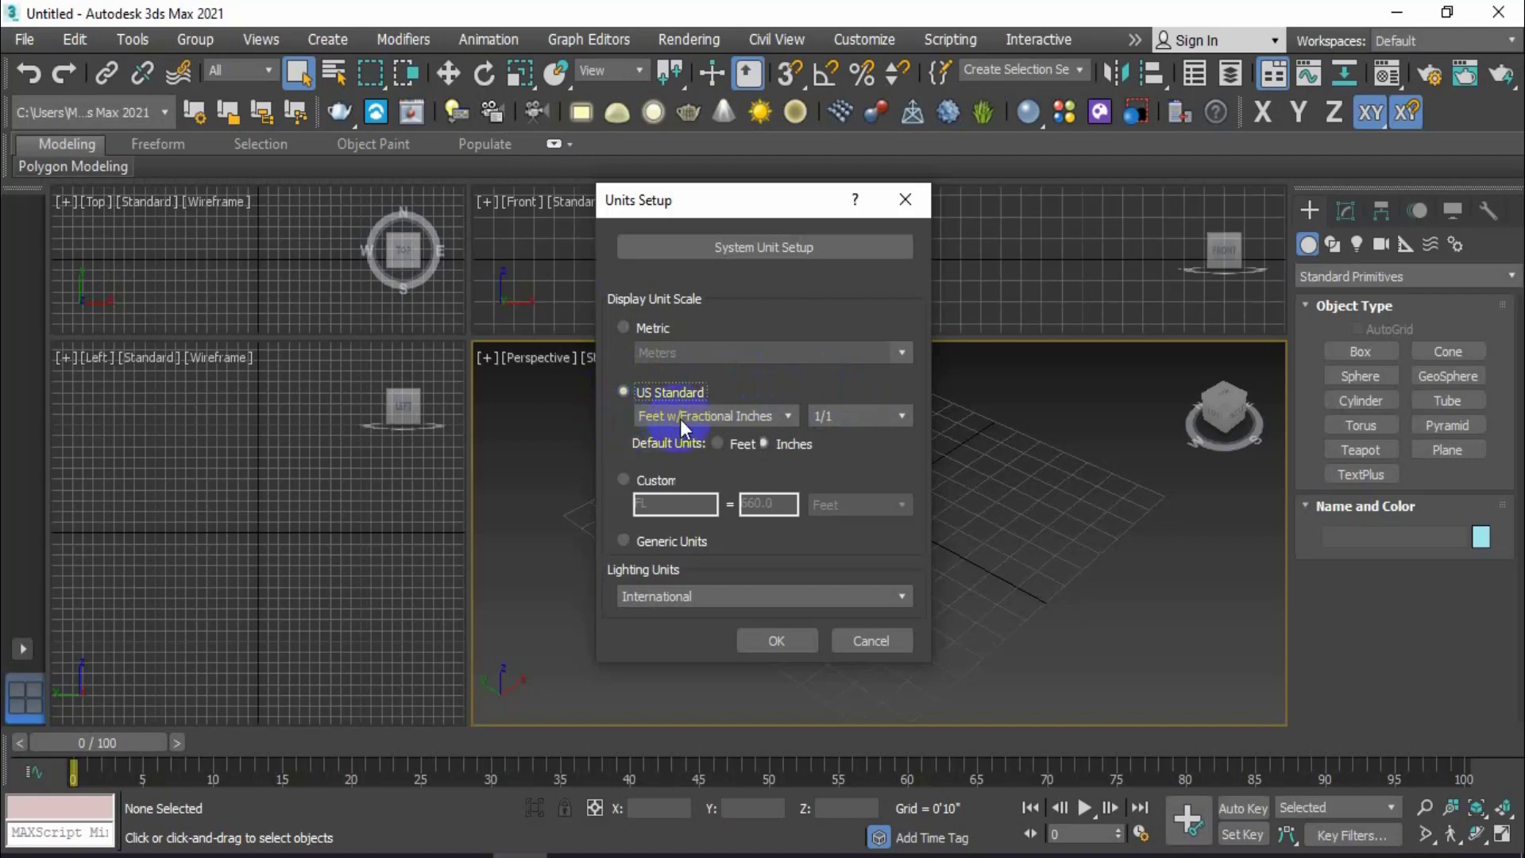
{"action": "left_click", "coordinate": [785, 417]}
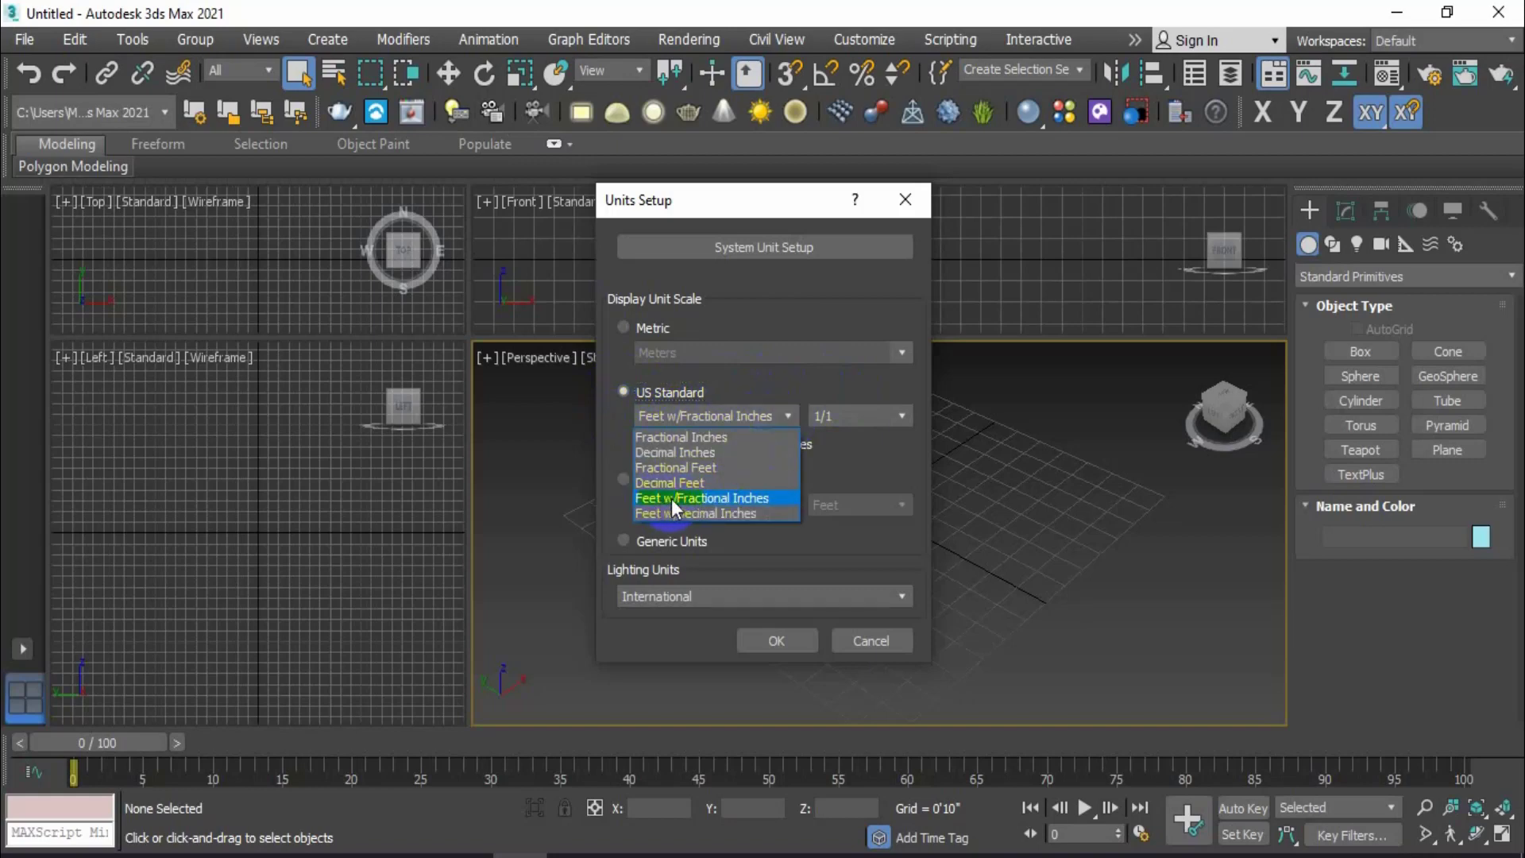
{"action": "left_click", "coordinate": [783, 412]}
{"action": "left_click", "coordinate": [784, 412]}
{"action": "left_click", "coordinate": [728, 498]}
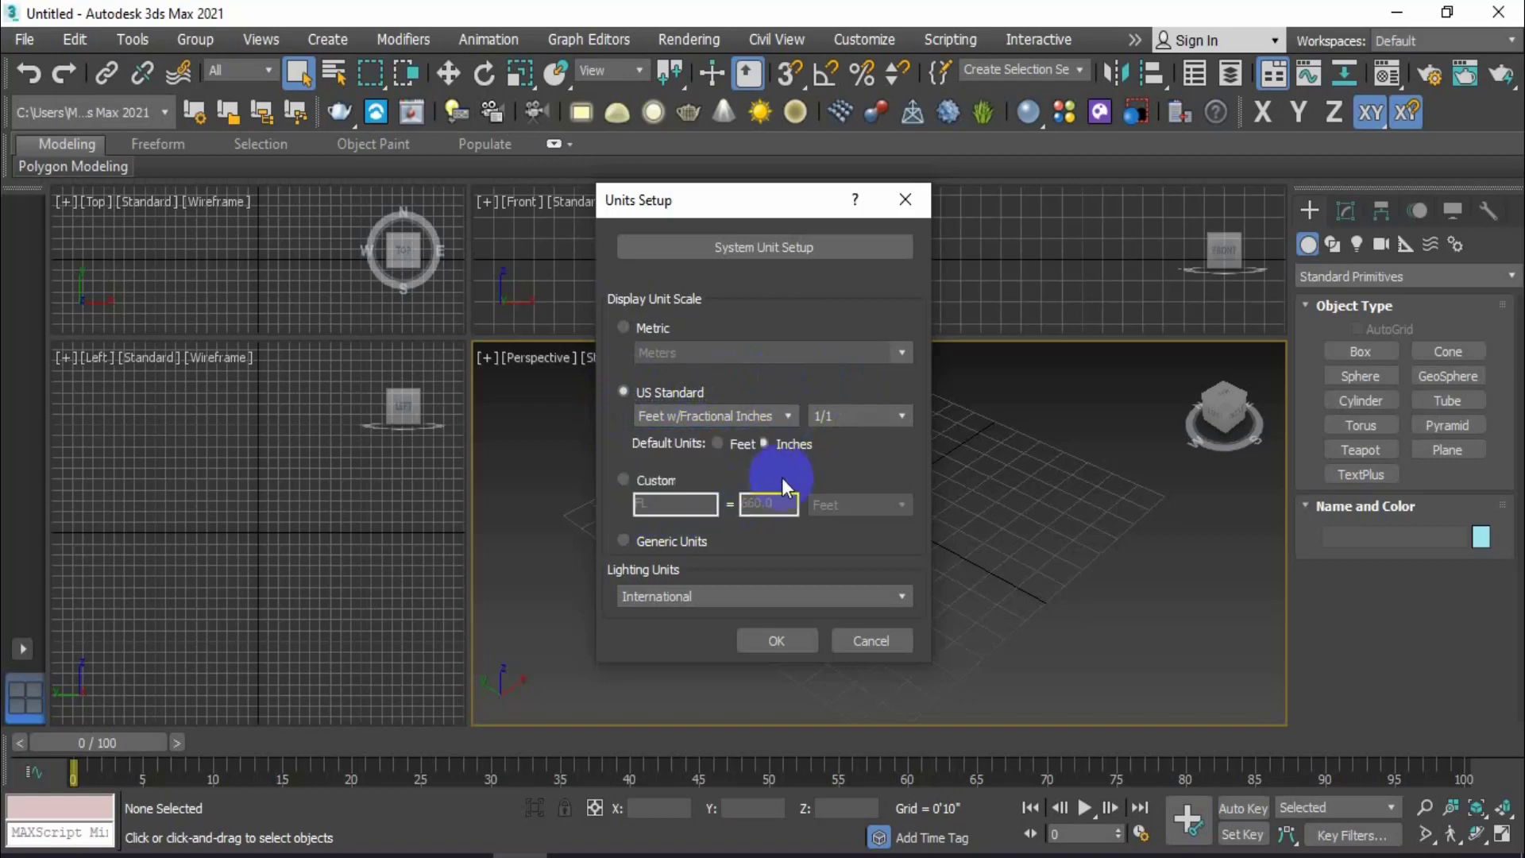
{"action": "left_click", "coordinate": [898, 415]}
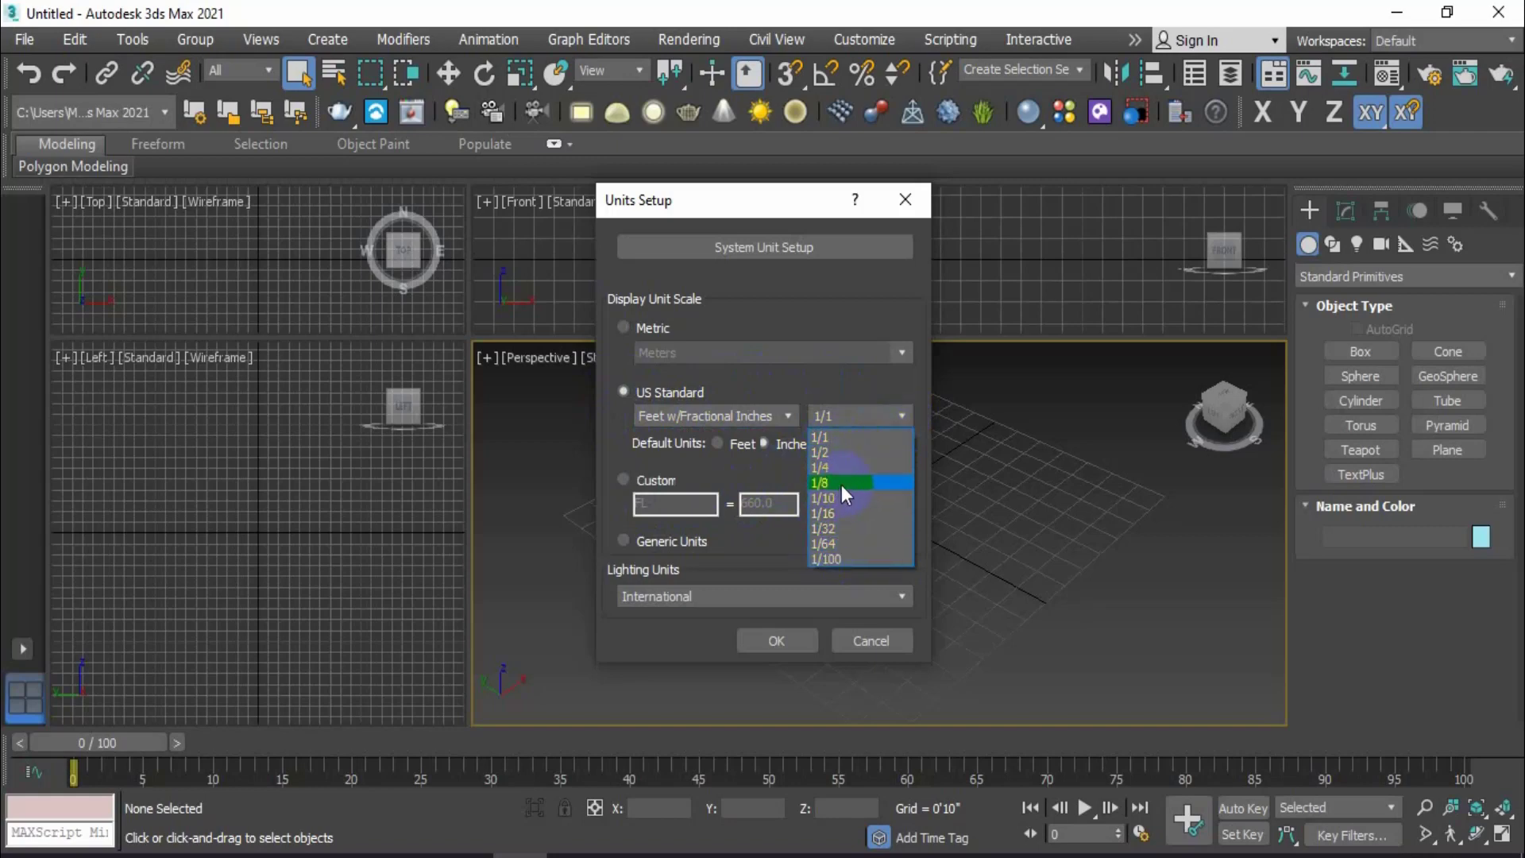
{"action": "left_click", "coordinate": [874, 435]}
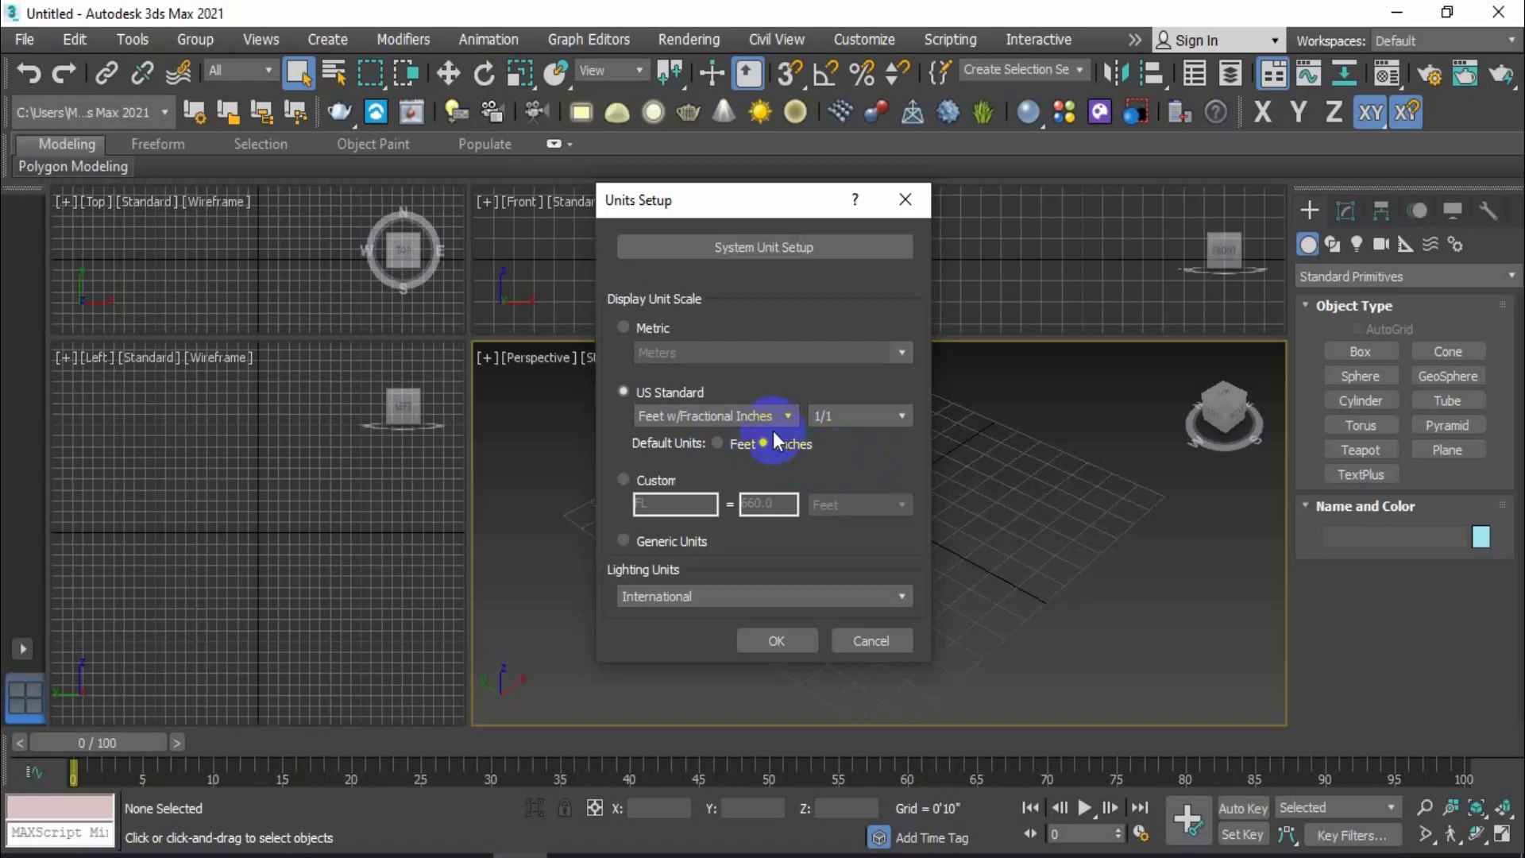
{"action": "left_click", "coordinate": [776, 641]}
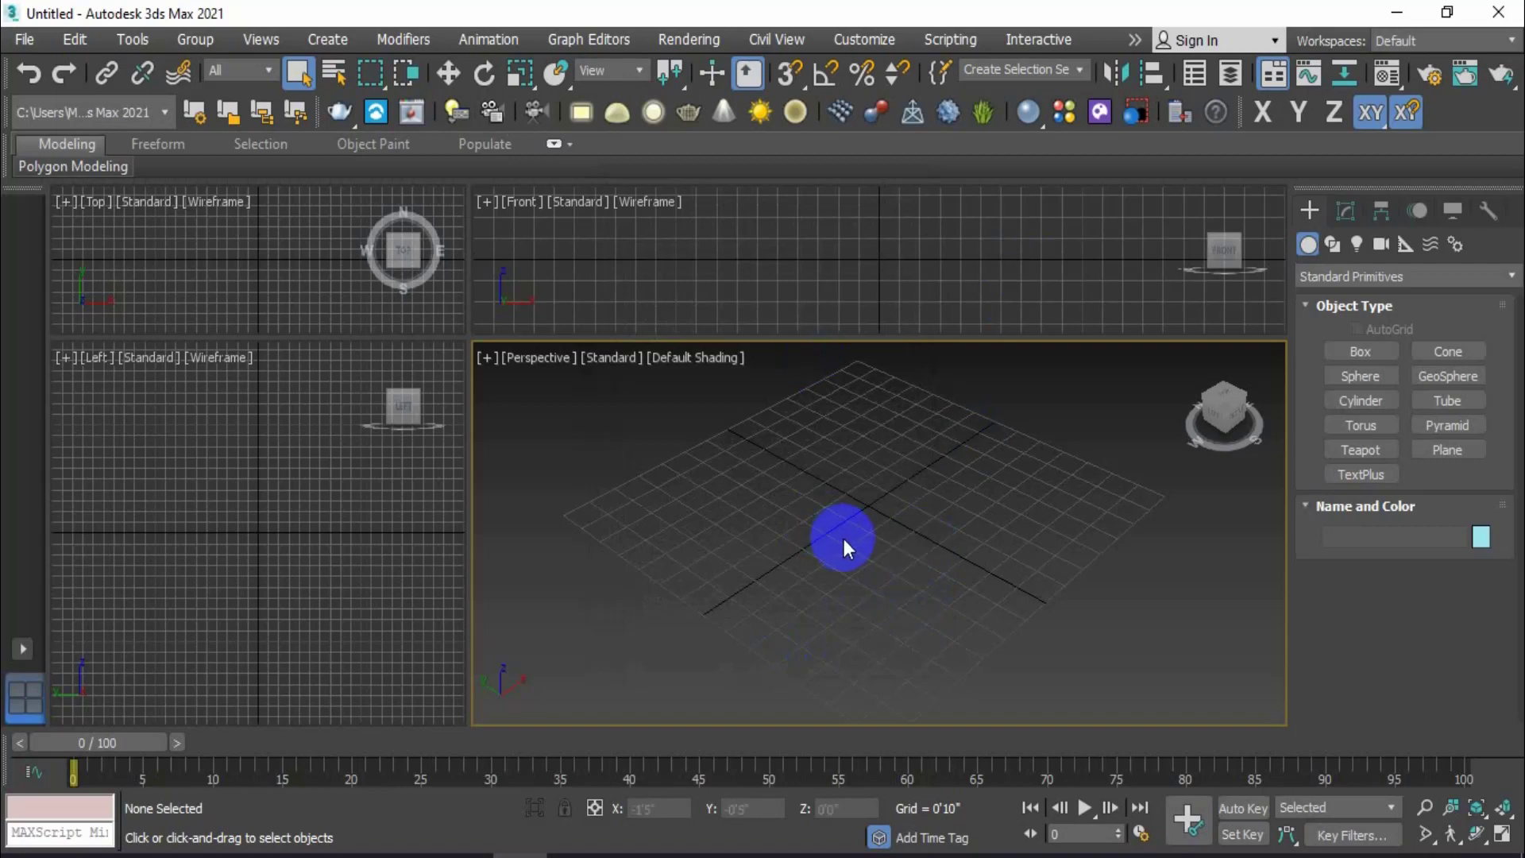
Step: Create a box about 2'10" by 2'10" and 3'1" high near the grid centre in the Perspective viewport
{"action": "left_click", "coordinate": [1360, 351]}
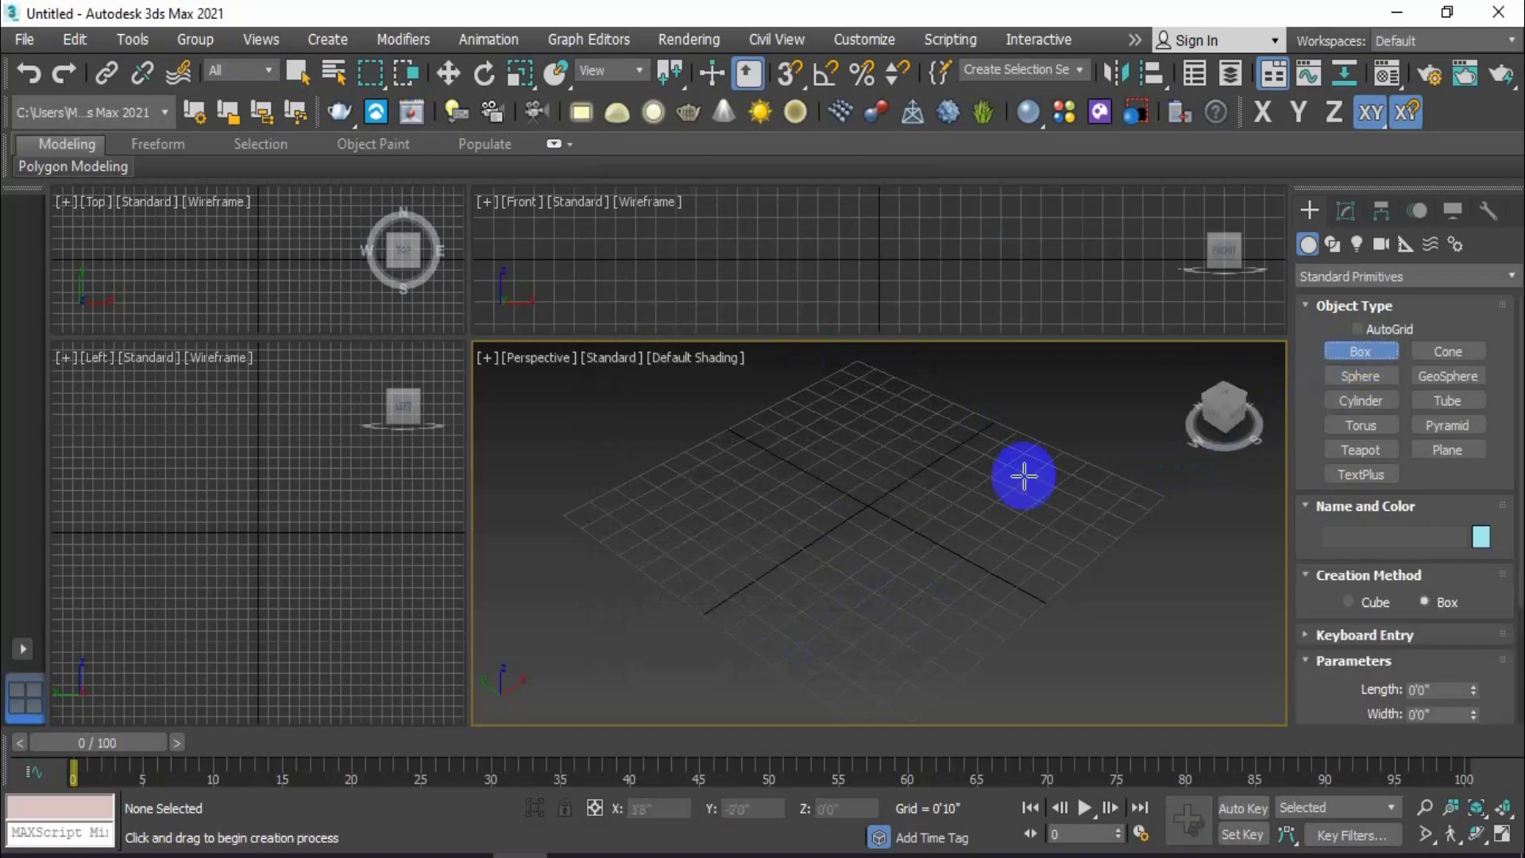
{"action": "scroll", "coordinate": [1496, 664], "scroll_direction": "down", "scroll_amount": 3}
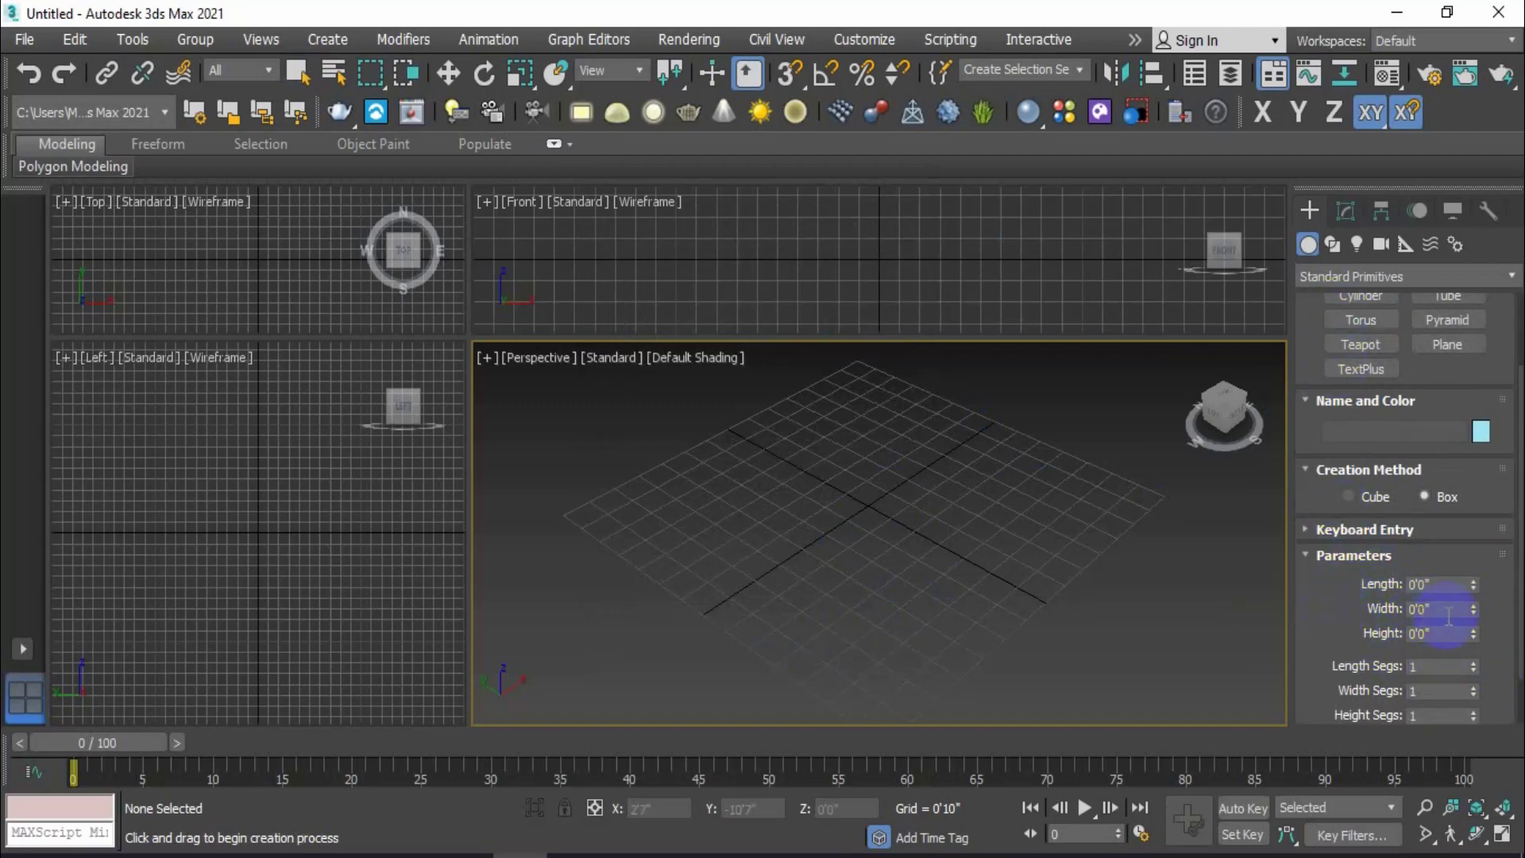
{"action": "left_click_drag", "start_coordinate": [753, 541], "coordinate": [820, 623]}
{"action": "left_click", "coordinate": [830, 603]}
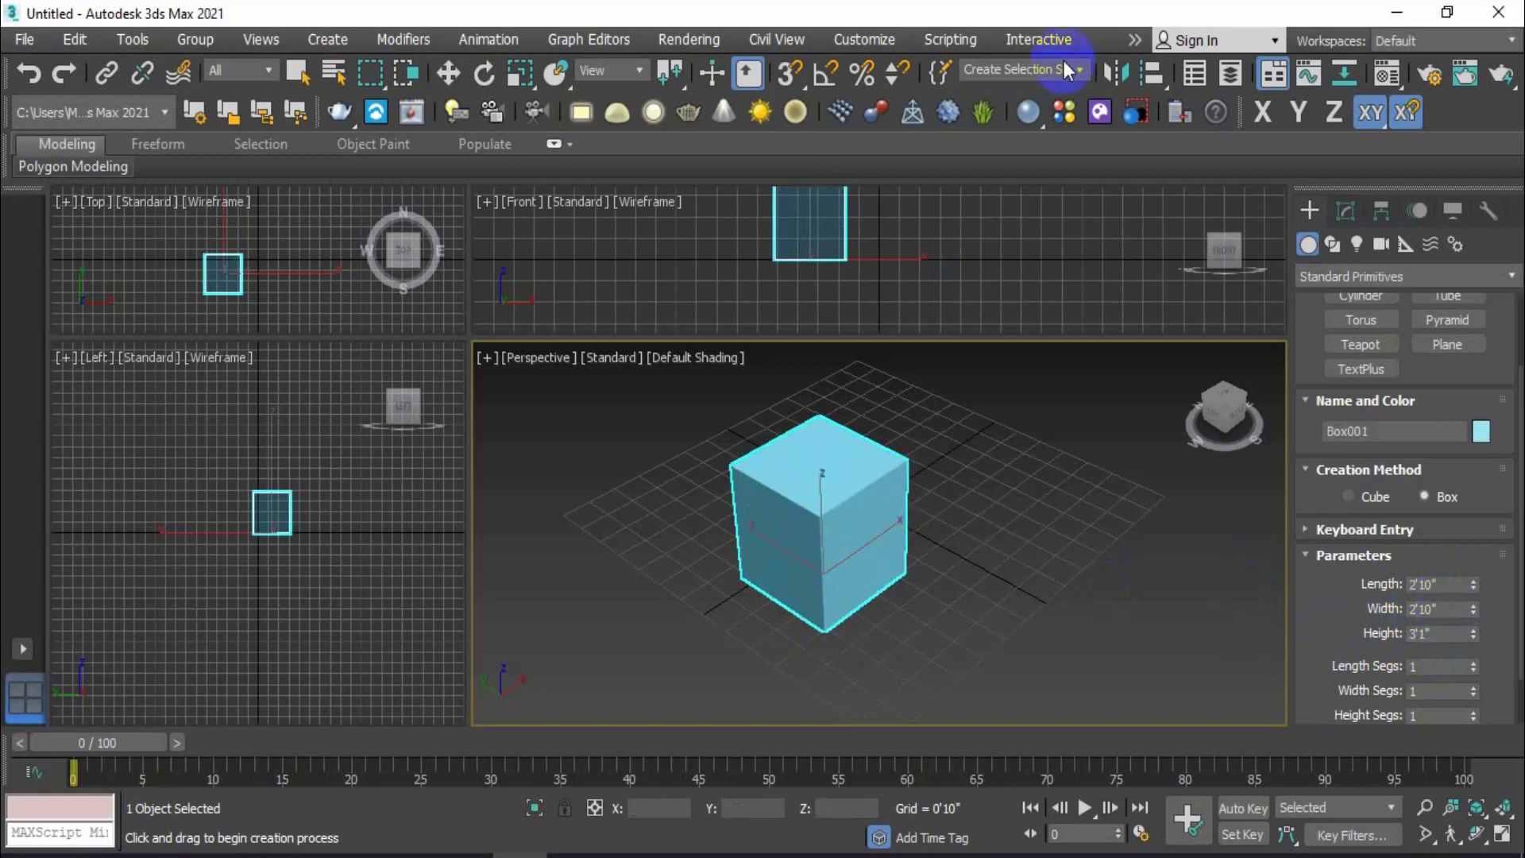
Step: Reopen the Units Setup to check the US Standard display units and close it again
{"action": "left_click", "coordinate": [862, 40]}
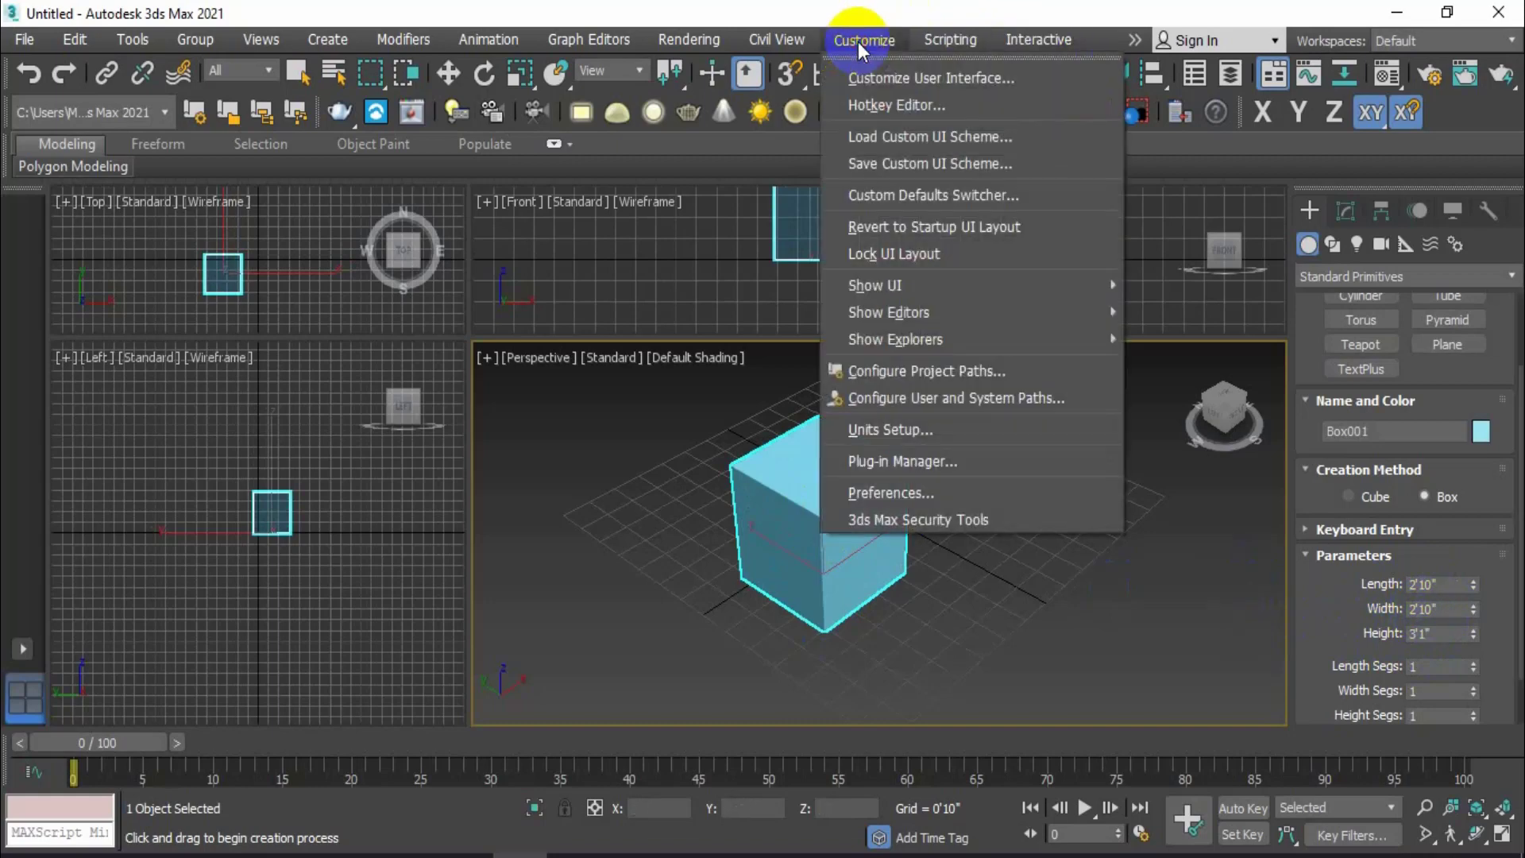
{"action": "left_click", "coordinate": [895, 430]}
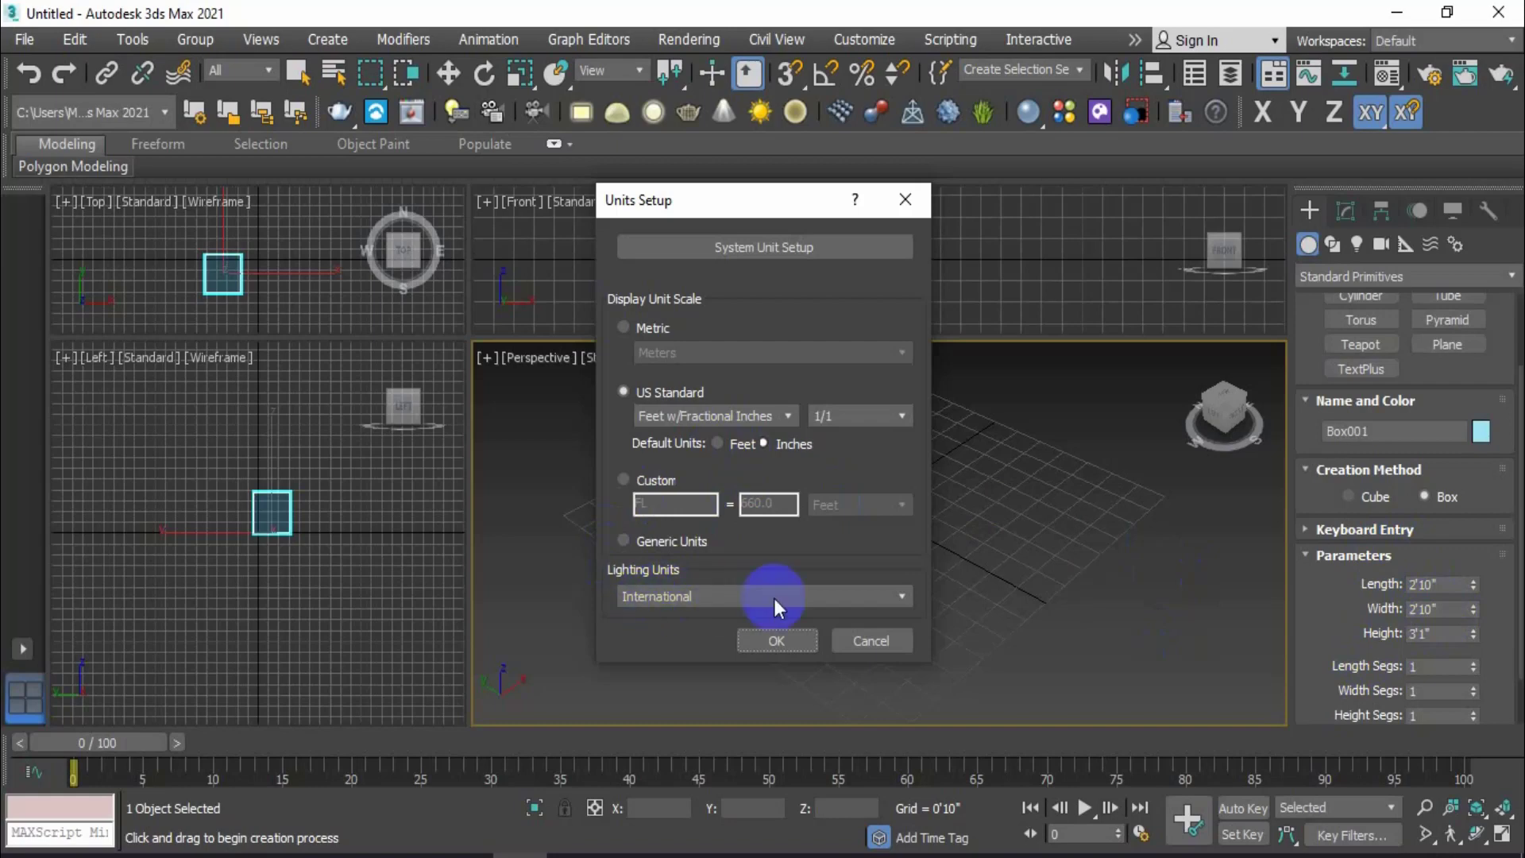
{"action": "left_click", "coordinate": [790, 639]}
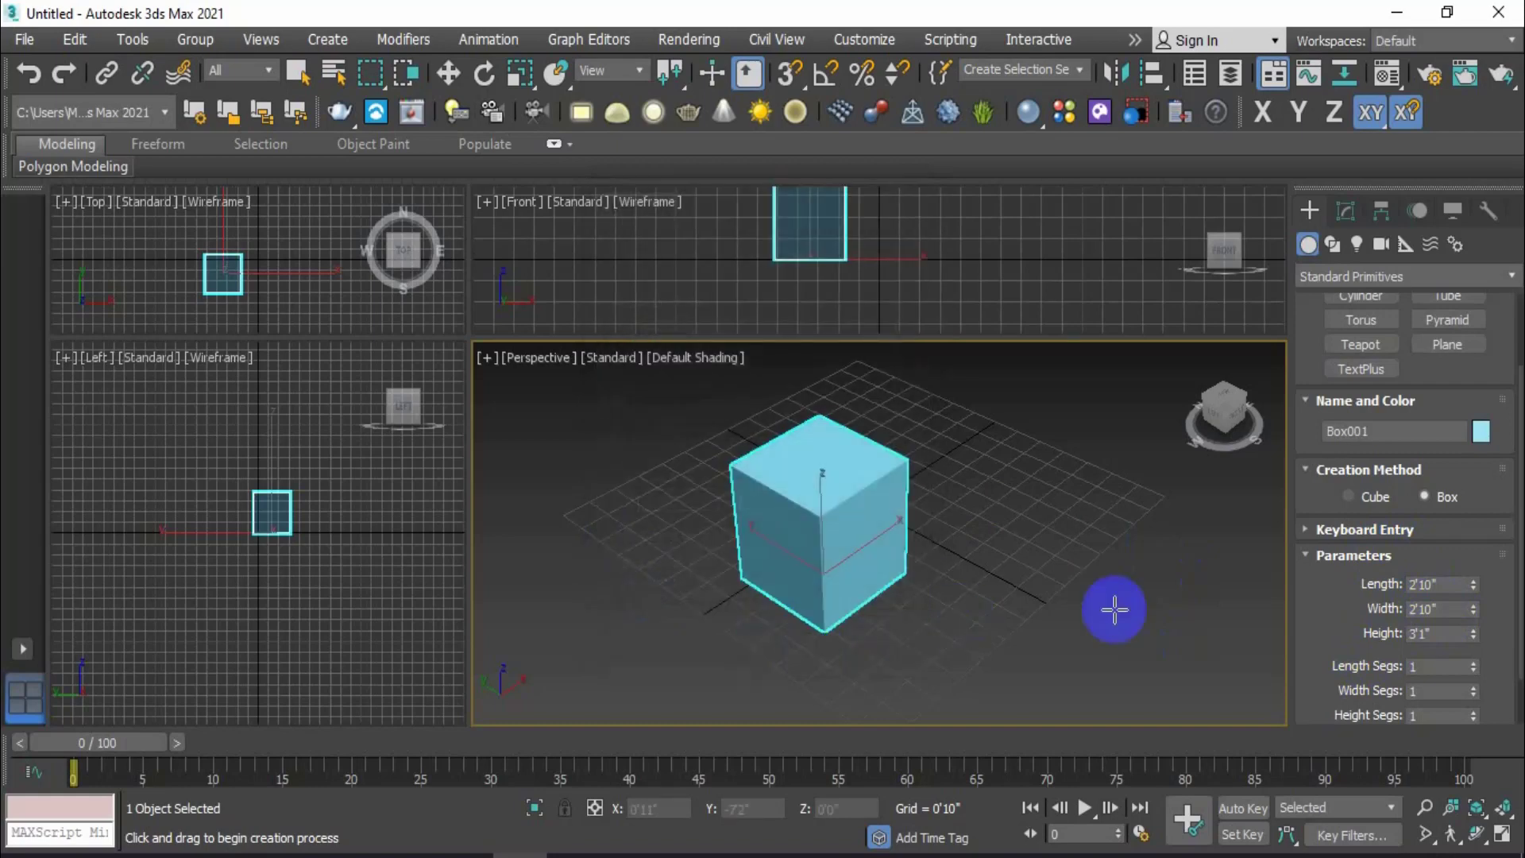
Step: End box creation by switching to the Select Object tool and deselect the box
{"action": "left_click", "coordinate": [297, 73]}
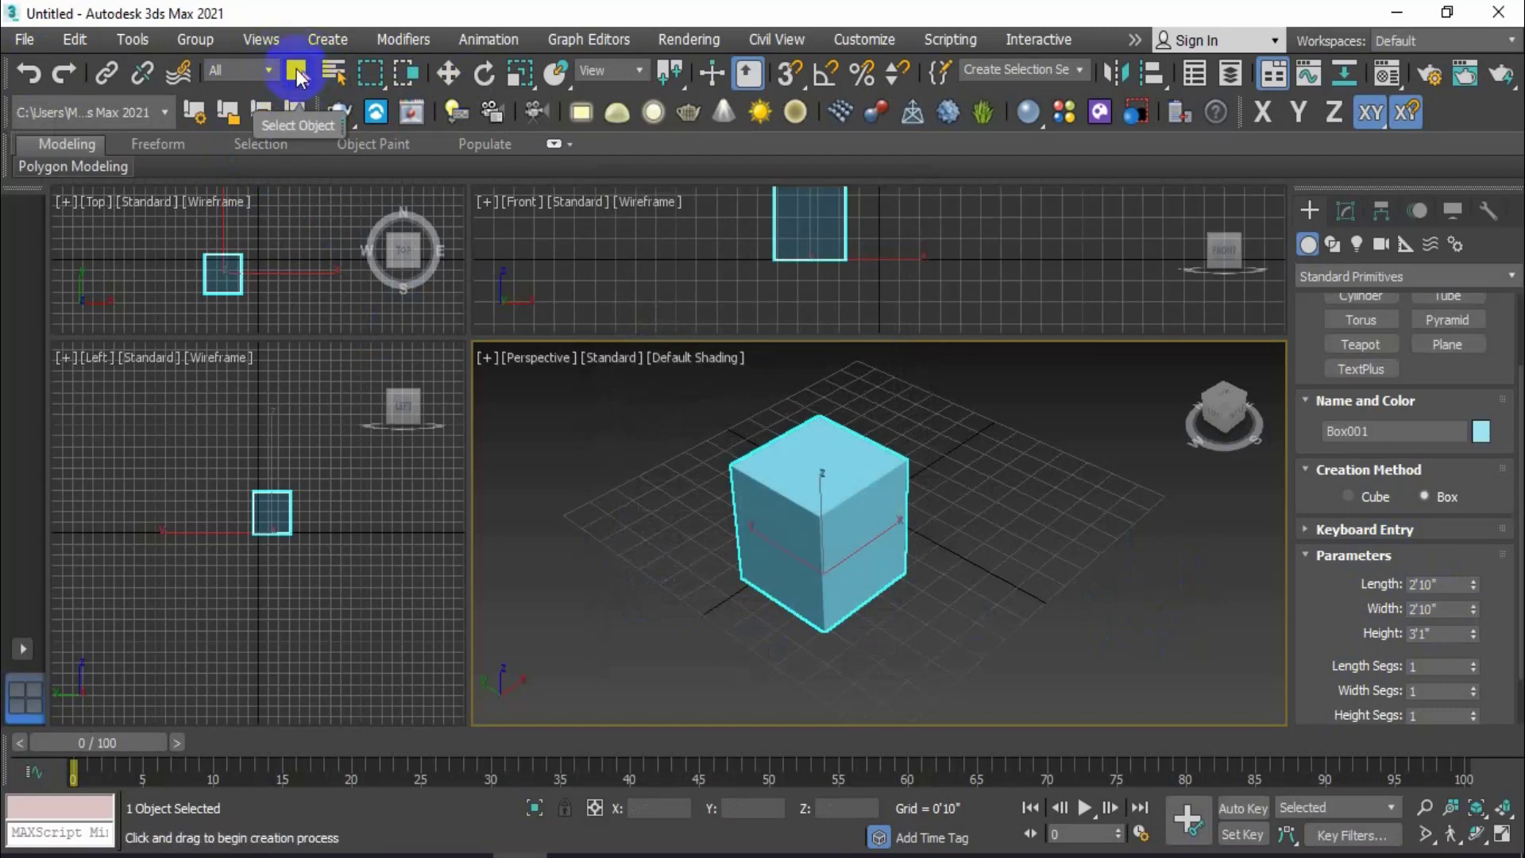
{"action": "left_click", "coordinate": [297, 74]}
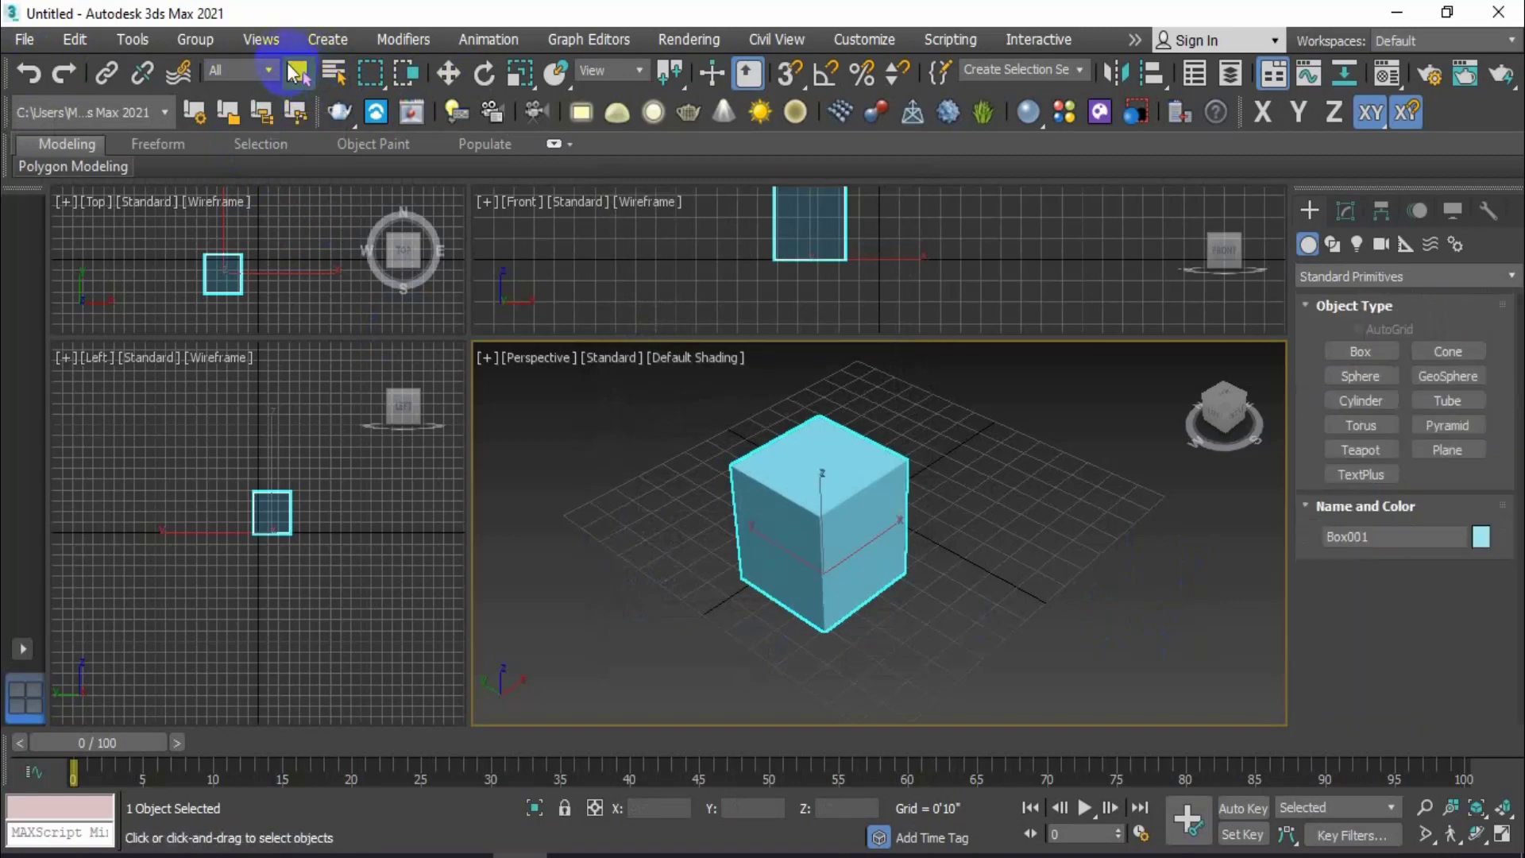
{"action": "left_click", "coordinate": [1075, 481]}
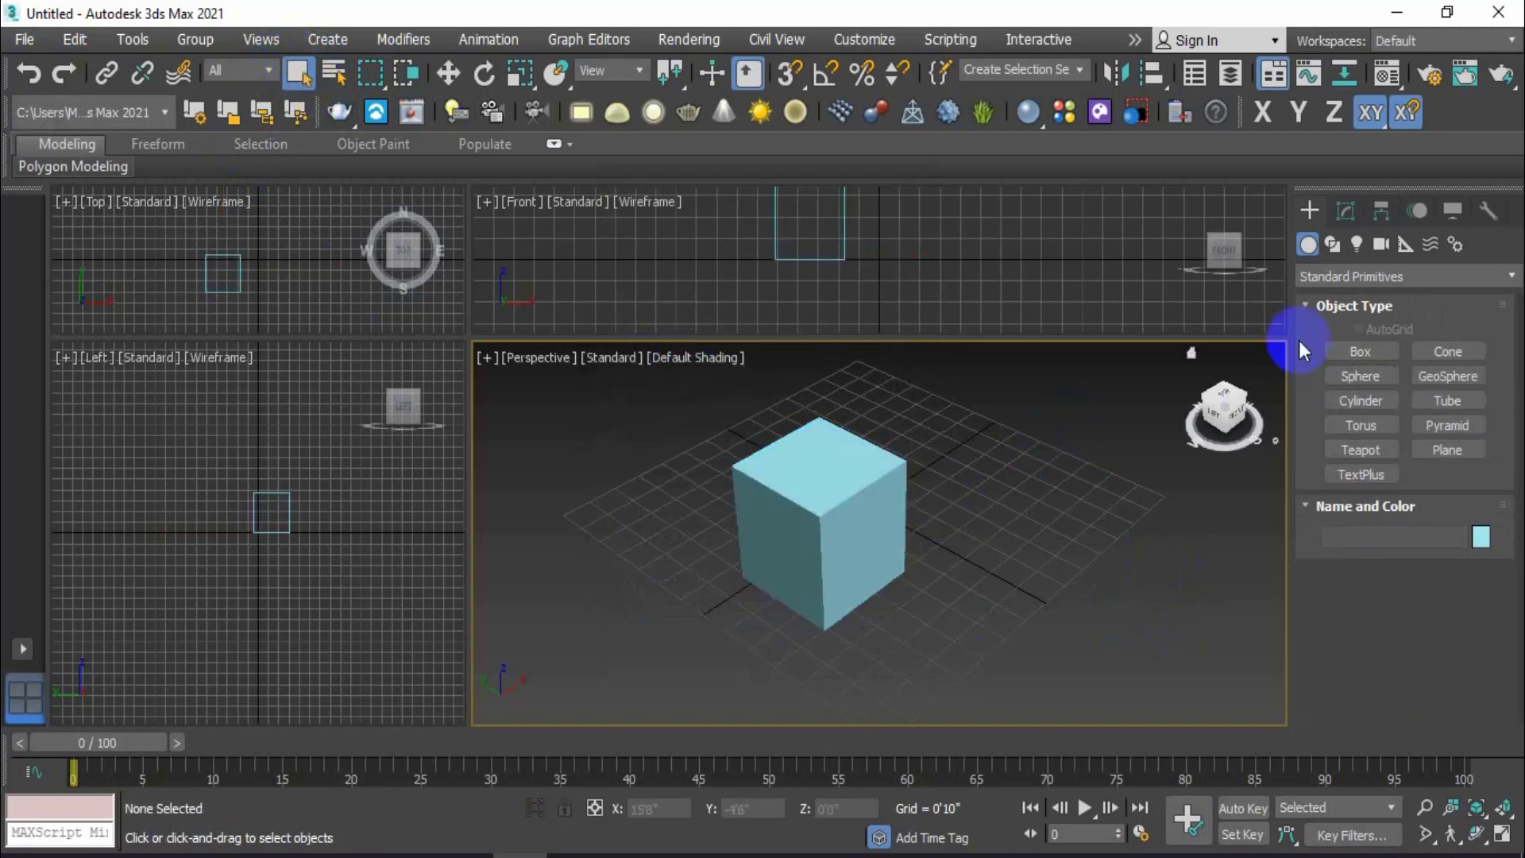
Step: Create a second box with a base about 4'1" by 3'3" and a small one about 1'2" by 1'8", leaving nothing selected
{"action": "left_click", "coordinate": [1363, 352]}
{"action": "left_click_drag", "start_coordinate": [1033, 419], "coordinate": [1090, 528]}
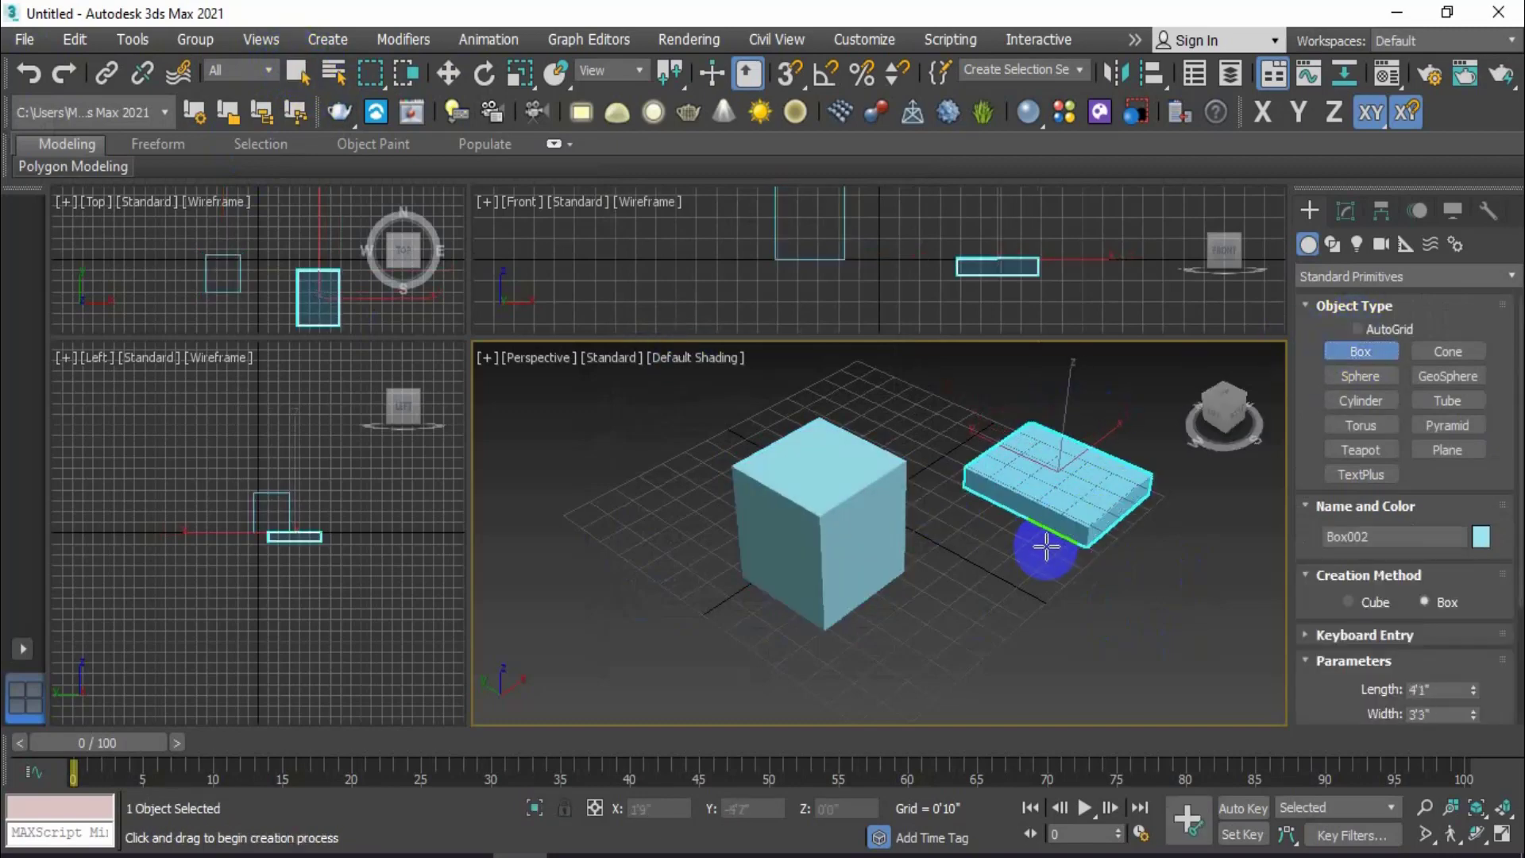
{"action": "left_click", "coordinate": [1056, 468]}
{"action": "left_click_drag", "start_coordinate": [1025, 612], "coordinate": [1025, 680]}
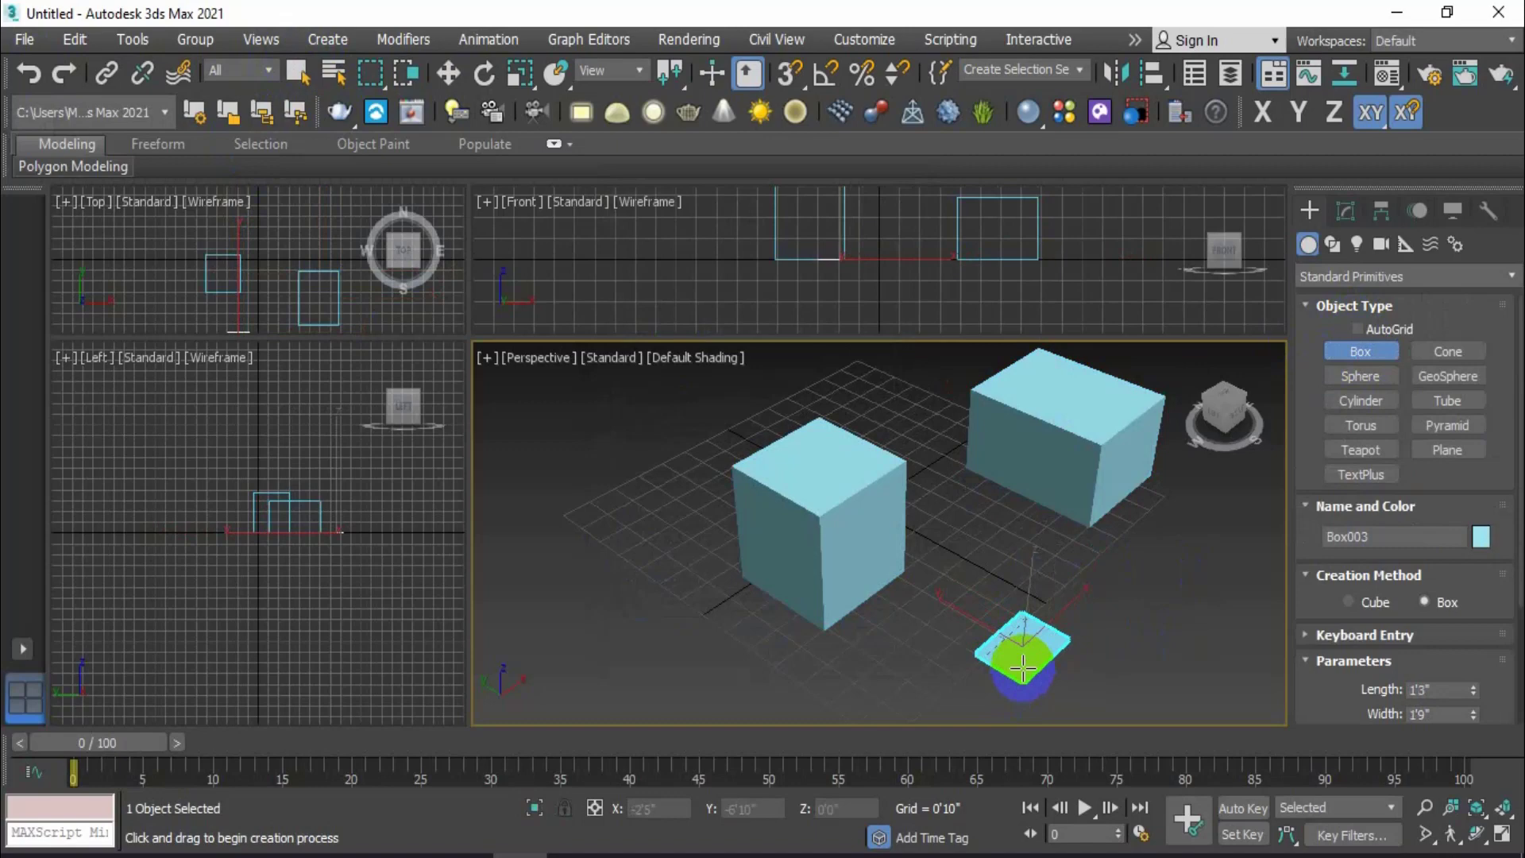
{"action": "left_click", "coordinate": [1020, 630]}
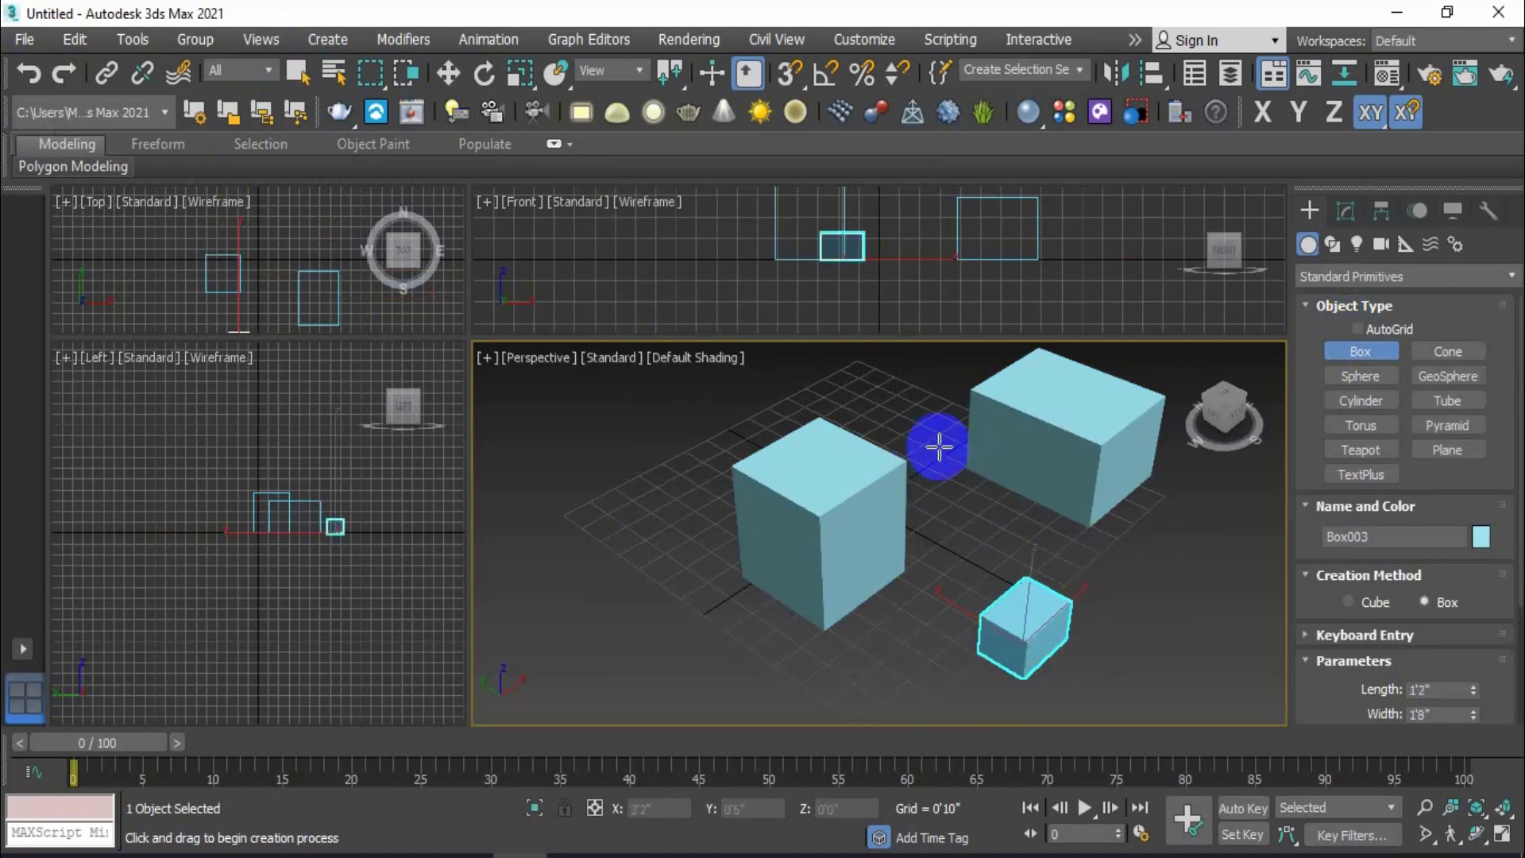
{"action": "right_click", "coordinate": [939, 447]}
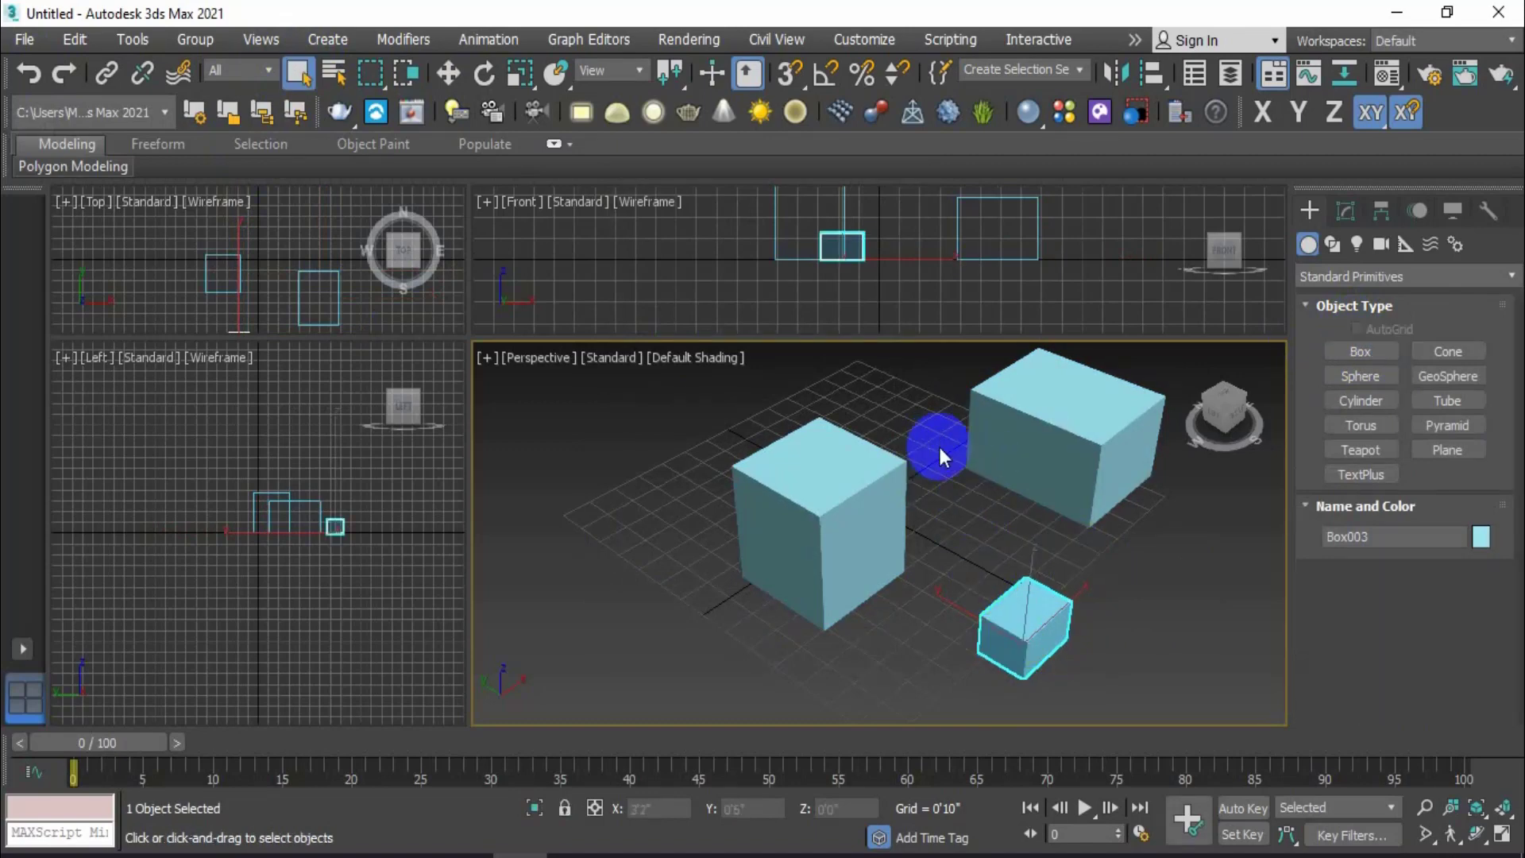
{"action": "left_click", "coordinate": [904, 398]}
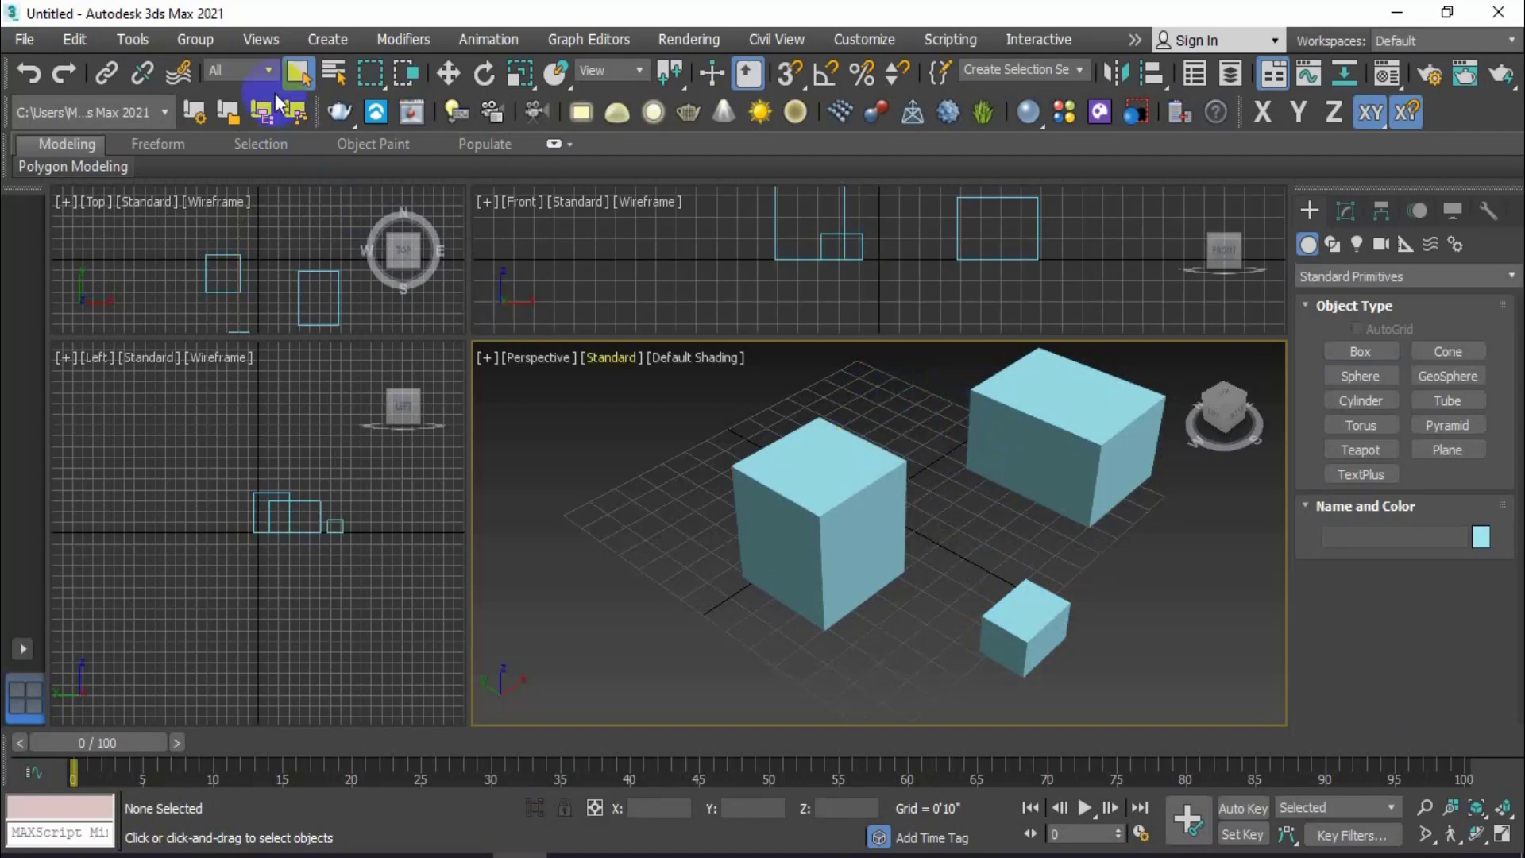
Step: Select the large second box with the Select Object tool and clear the selection
{"action": "left_click", "coordinate": [301, 66]}
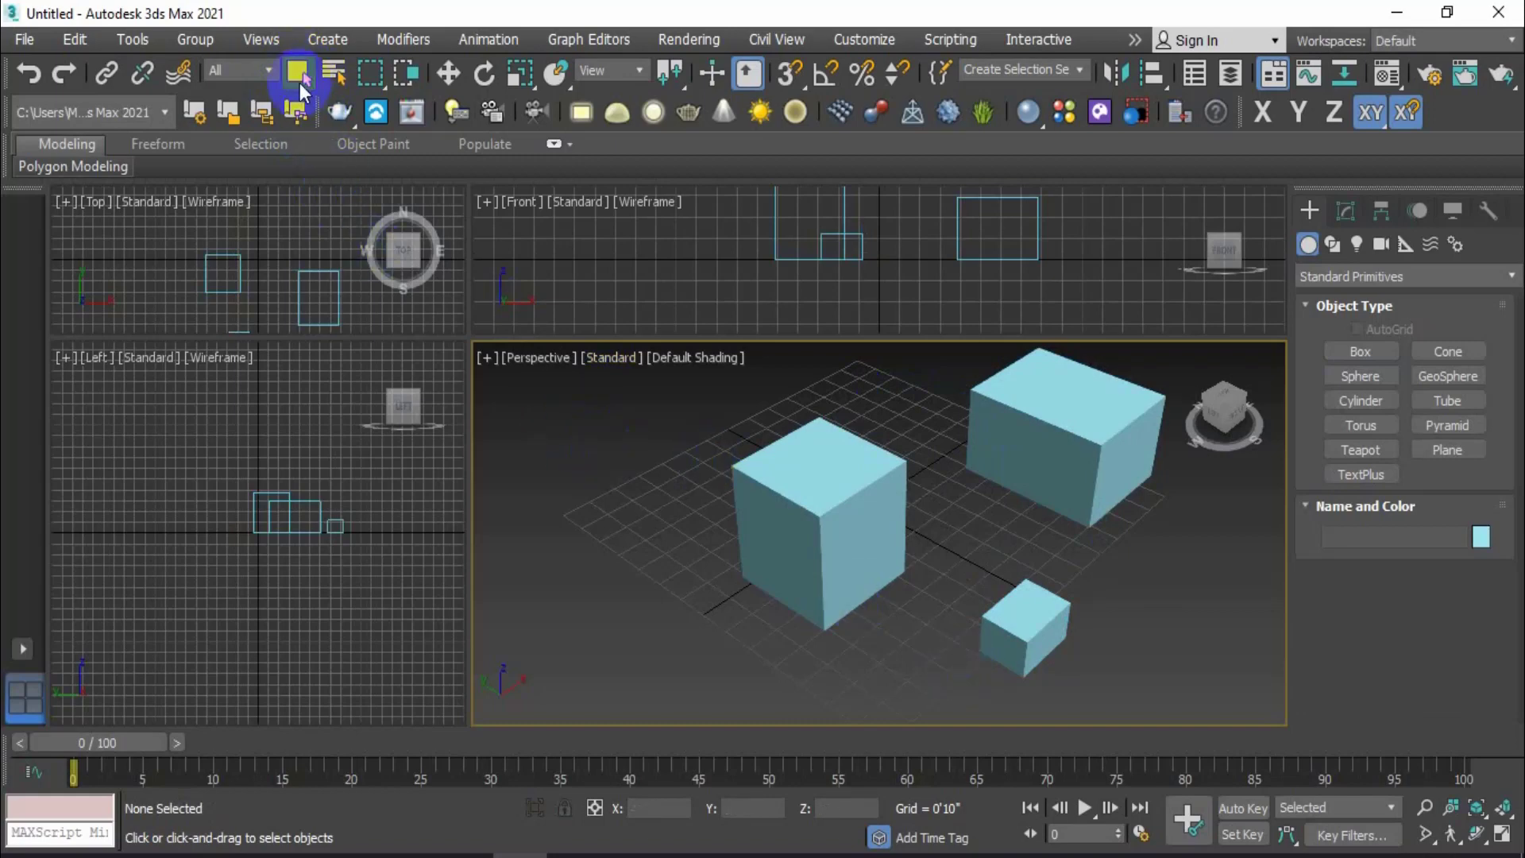
{"action": "left_click", "coordinate": [971, 465]}
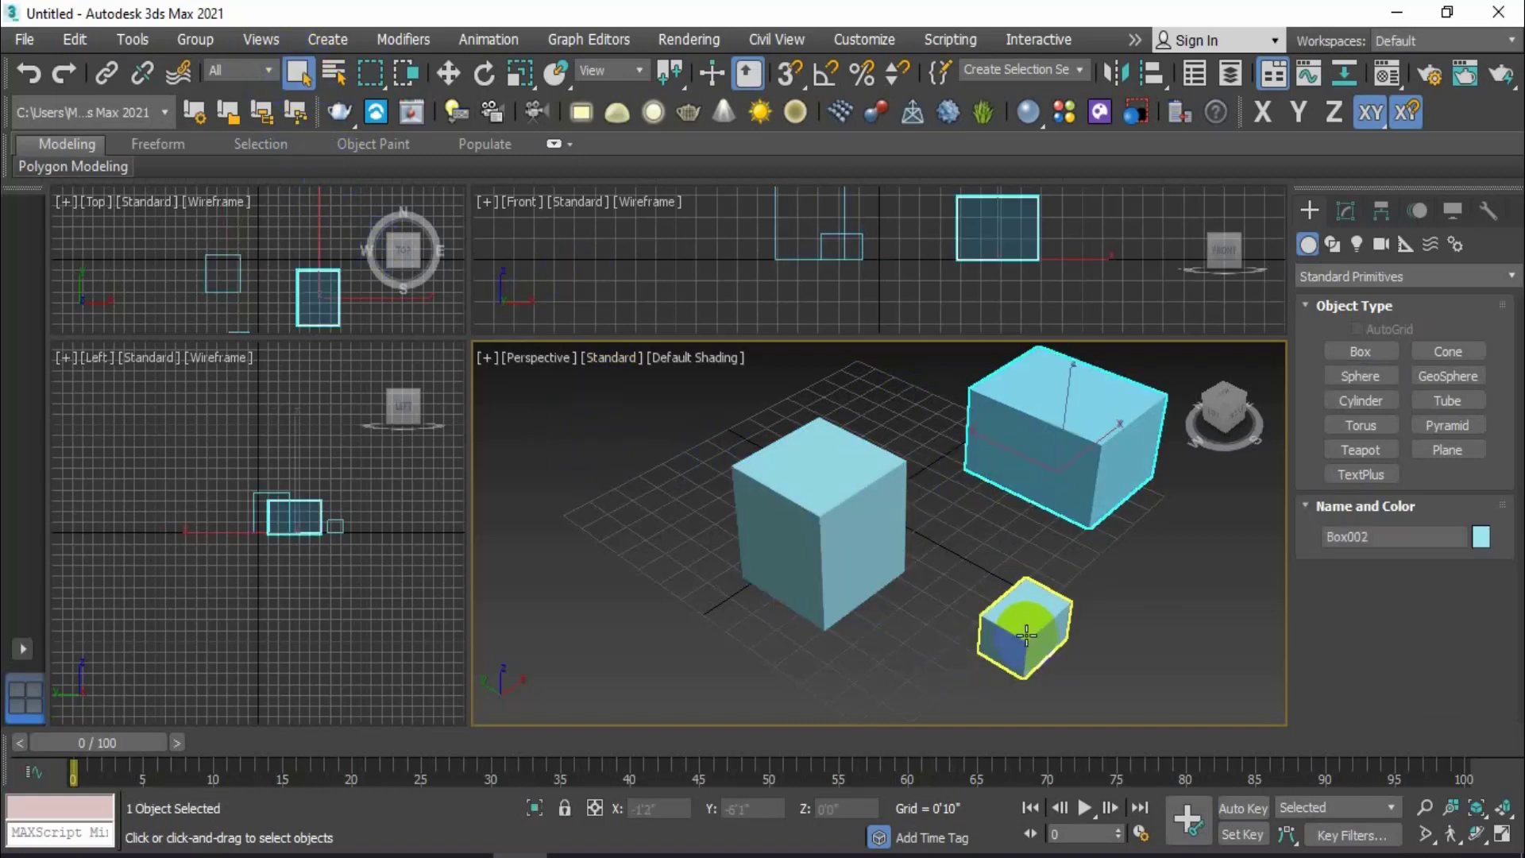
{"action": "left_click", "coordinate": [1165, 593]}
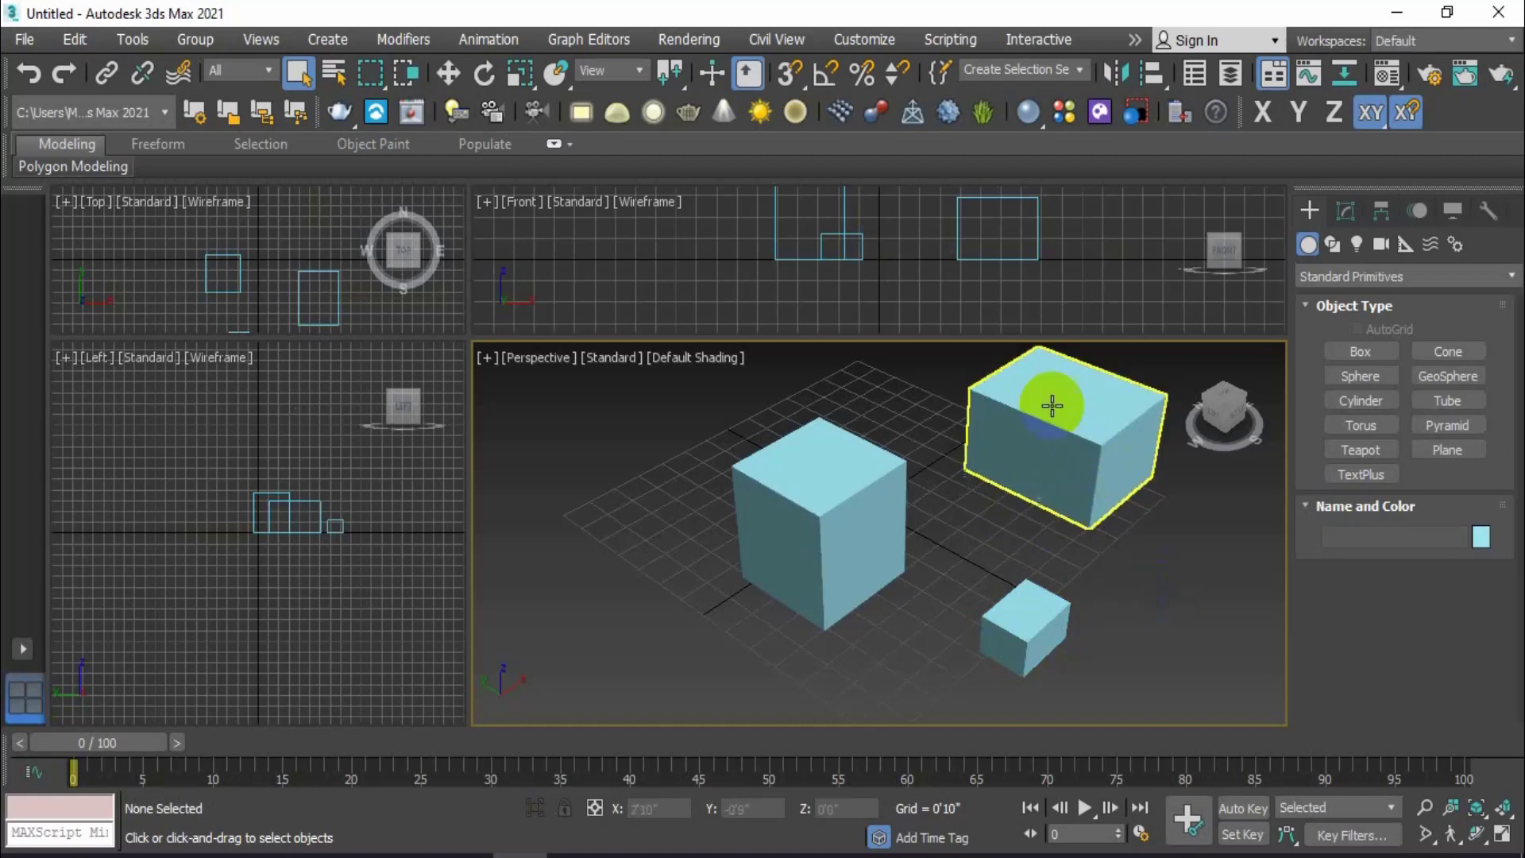
Step: Select all three boxes by adding them to the selection one at a time, and deselect them
{"action": "scroll", "coordinate": [1123, 615], "scroll_direction": "down", "scroll_amount": 3}
{"action": "scroll", "coordinate": [1128, 594], "scroll_direction": "up", "scroll_amount": 3}
{"action": "middle_click_drag", "start_coordinate": [1131, 589], "coordinate": [1064, 586]}
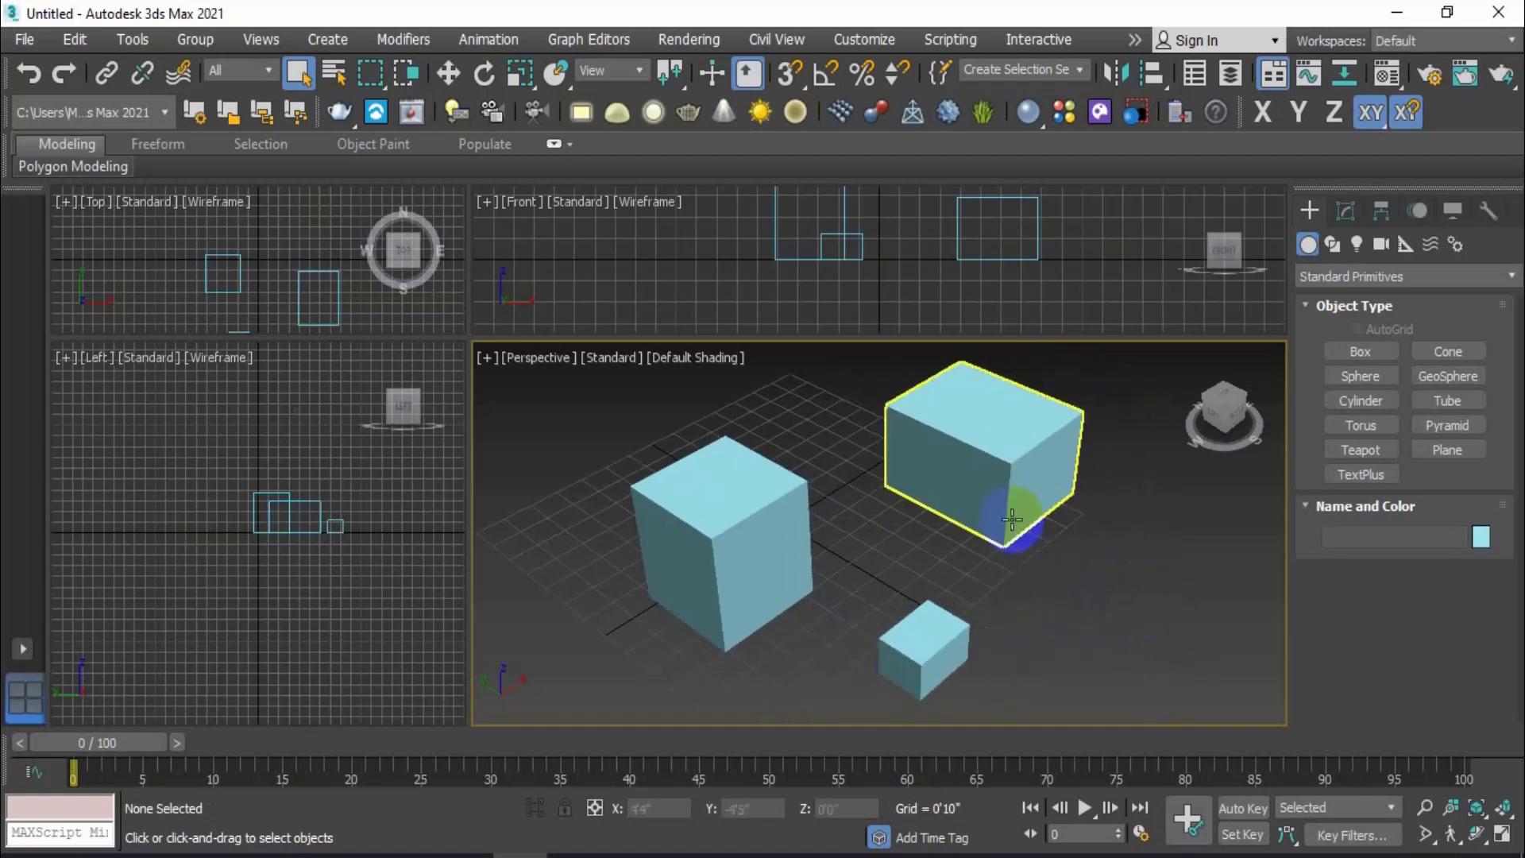
{"action": "left_click", "coordinate": [1007, 494]}
{"action": "left_click", "coordinate": [742, 528], "text": "ctrl"}
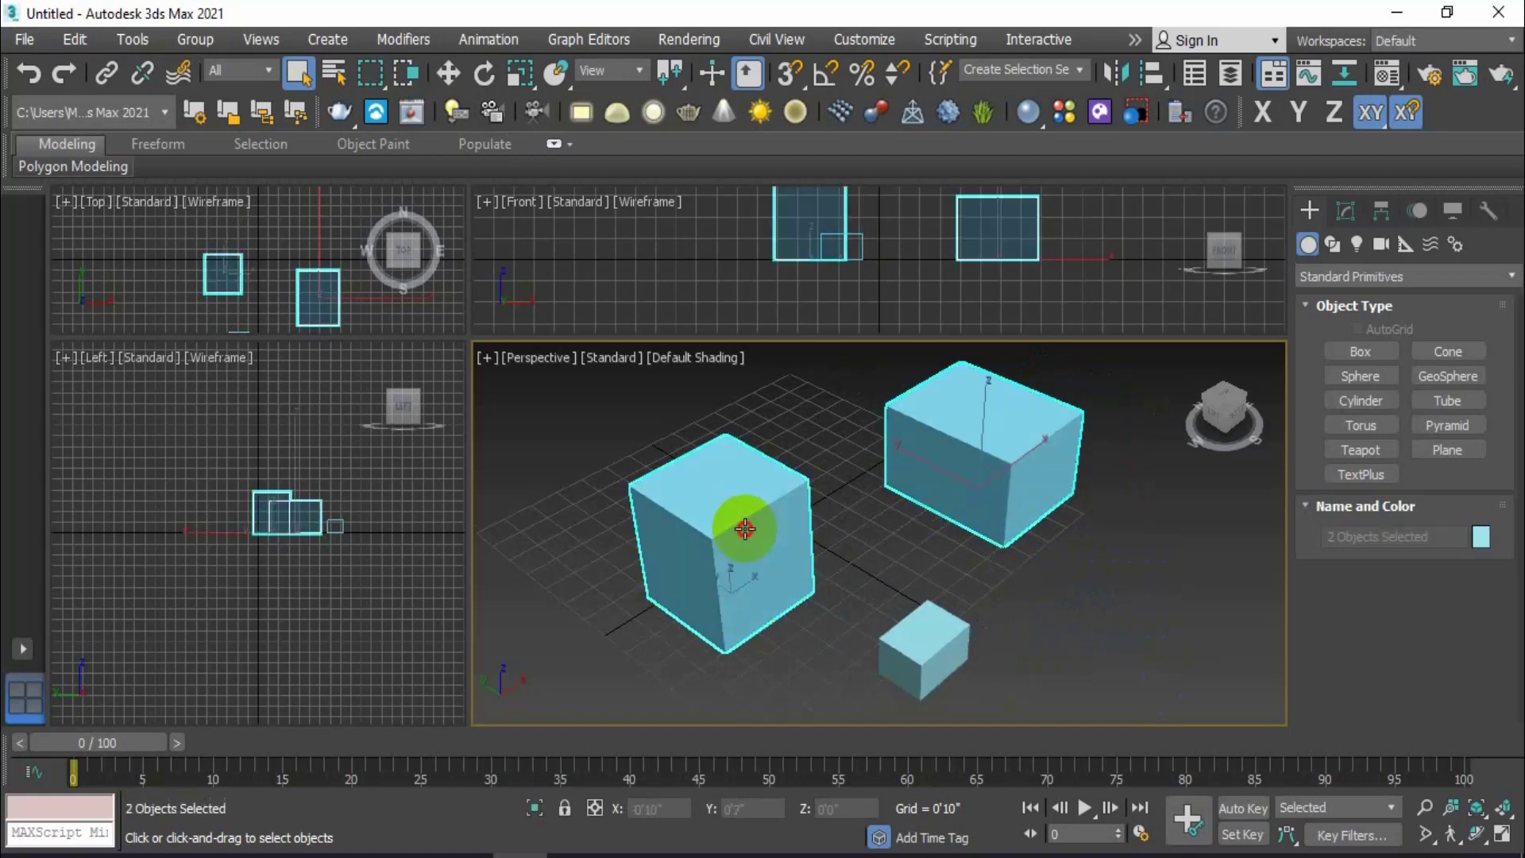
{"action": "left_click", "coordinate": [923, 637], "text": "ctrl"}
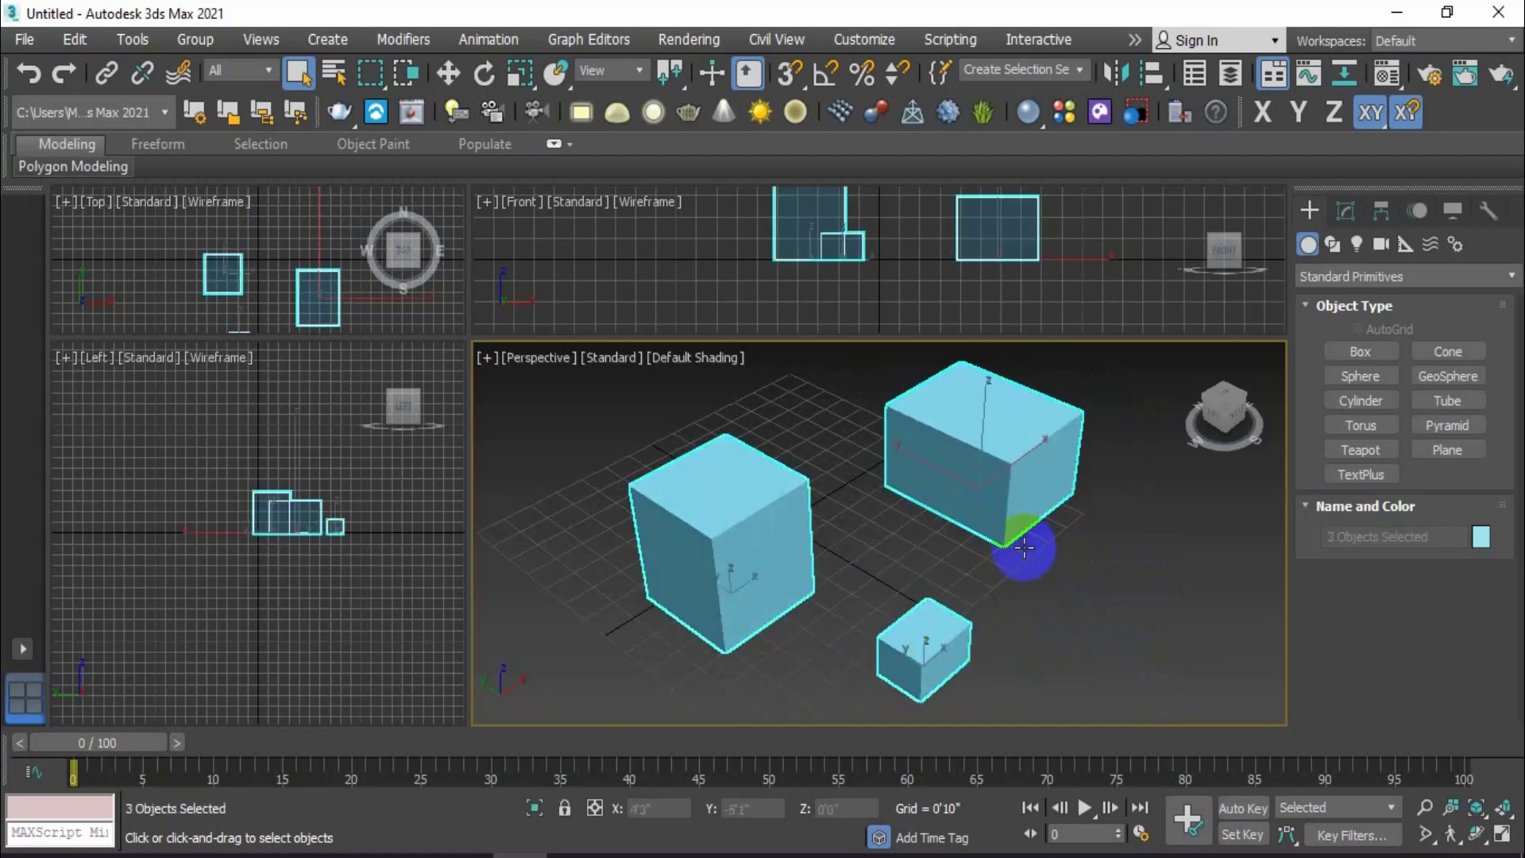
{"action": "left_click", "coordinate": [1066, 607]}
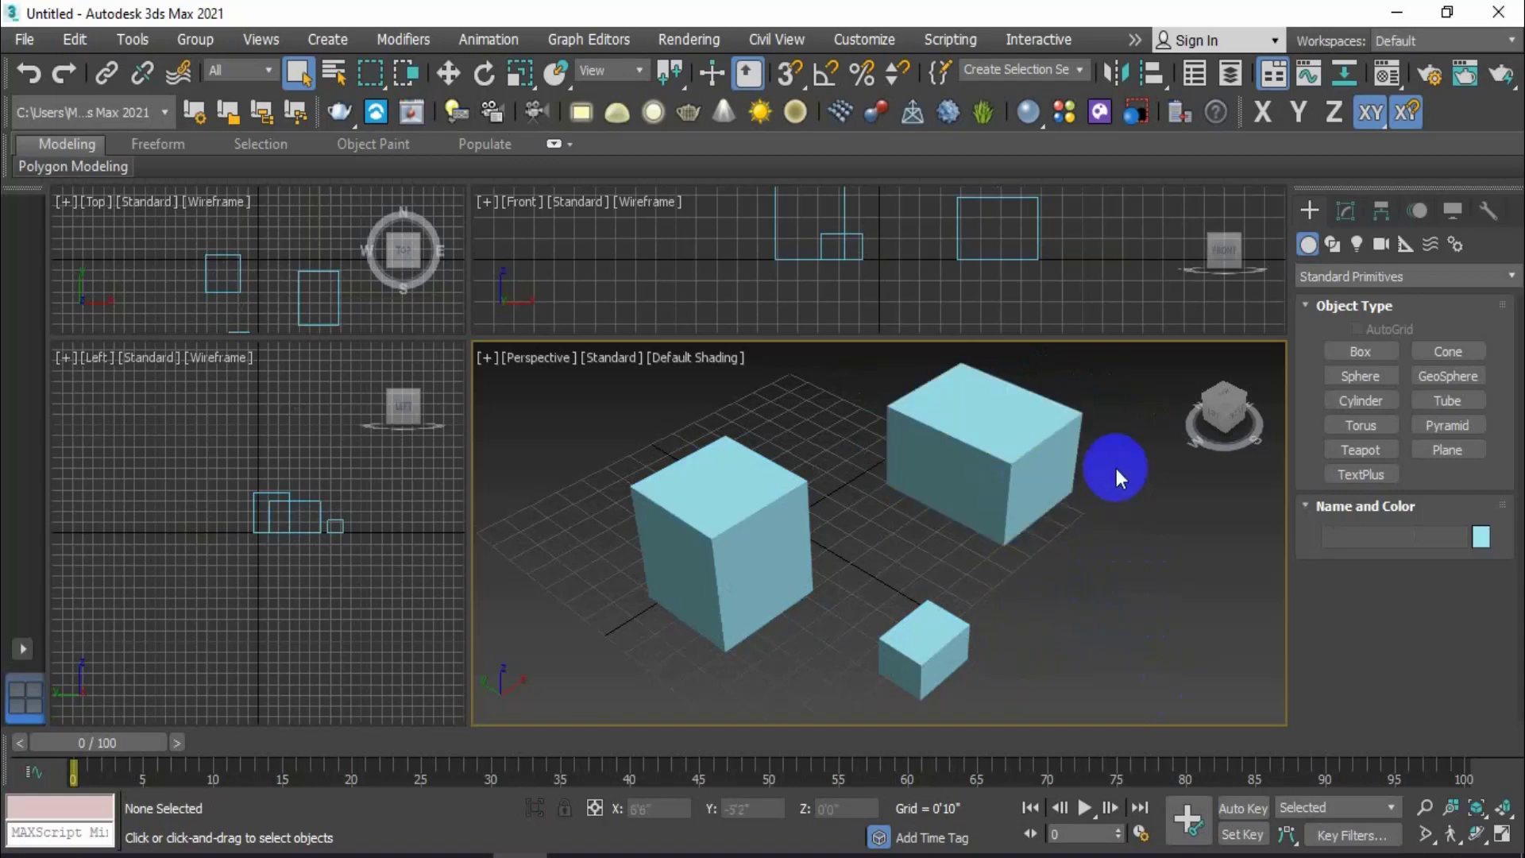
Step: Select all three boxes together with a rectangular selection region in the Perspective viewport
{"action": "left_click_drag", "start_coordinate": [1088, 435], "coordinate": [647, 682]}
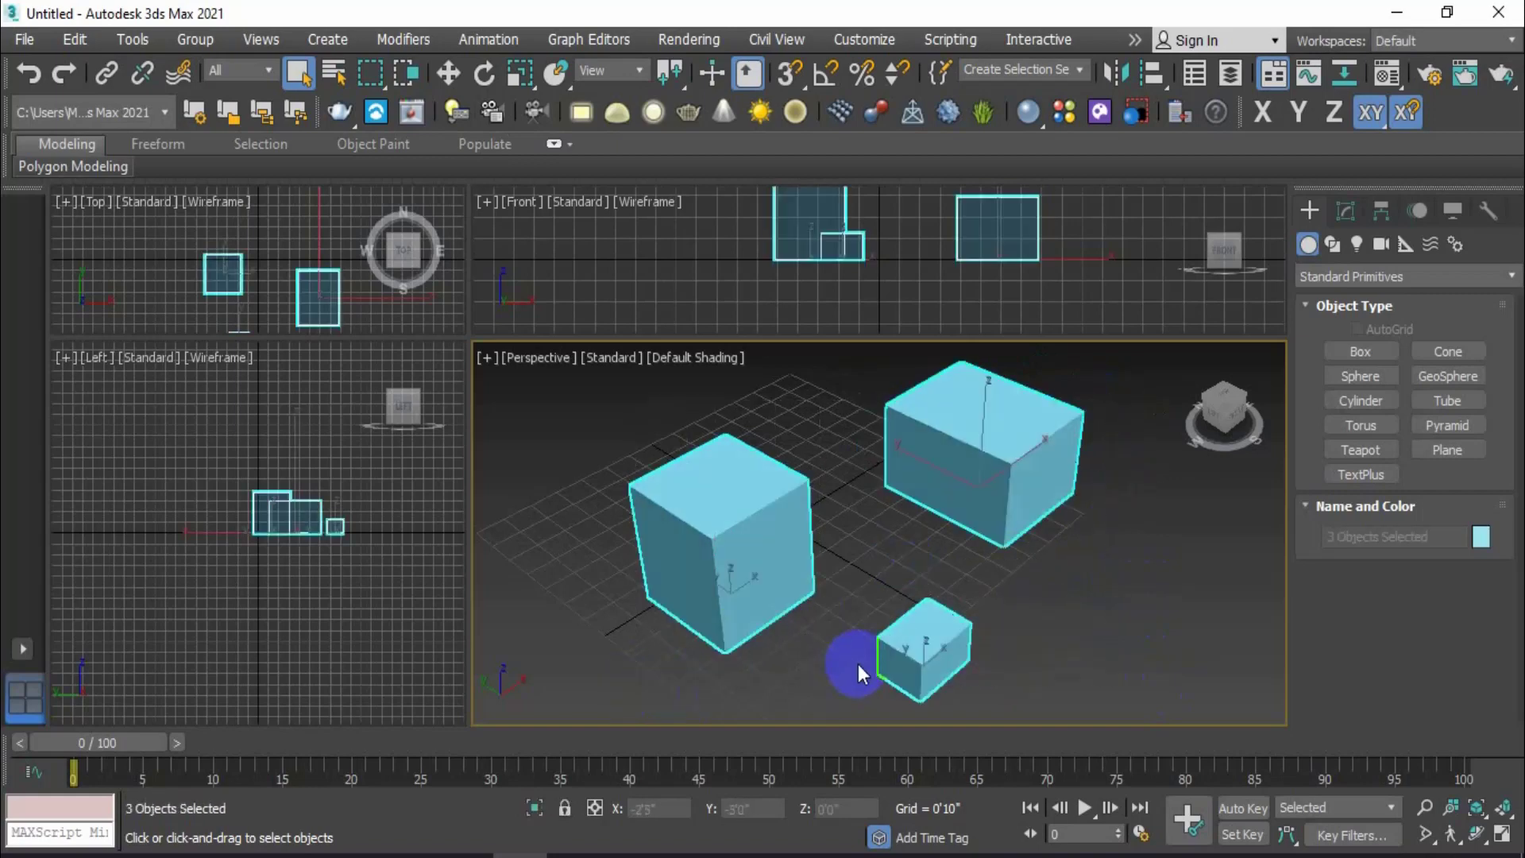
{"action": "scroll", "coordinate": [874, 654], "scroll_direction": "down", "scroll_amount": 3}
{"action": "middle_click_drag", "start_coordinate": [875, 653], "coordinate": [868, 569]}
{"action": "left_click_drag", "start_coordinate": [662, 399], "coordinate": [1103, 674]}
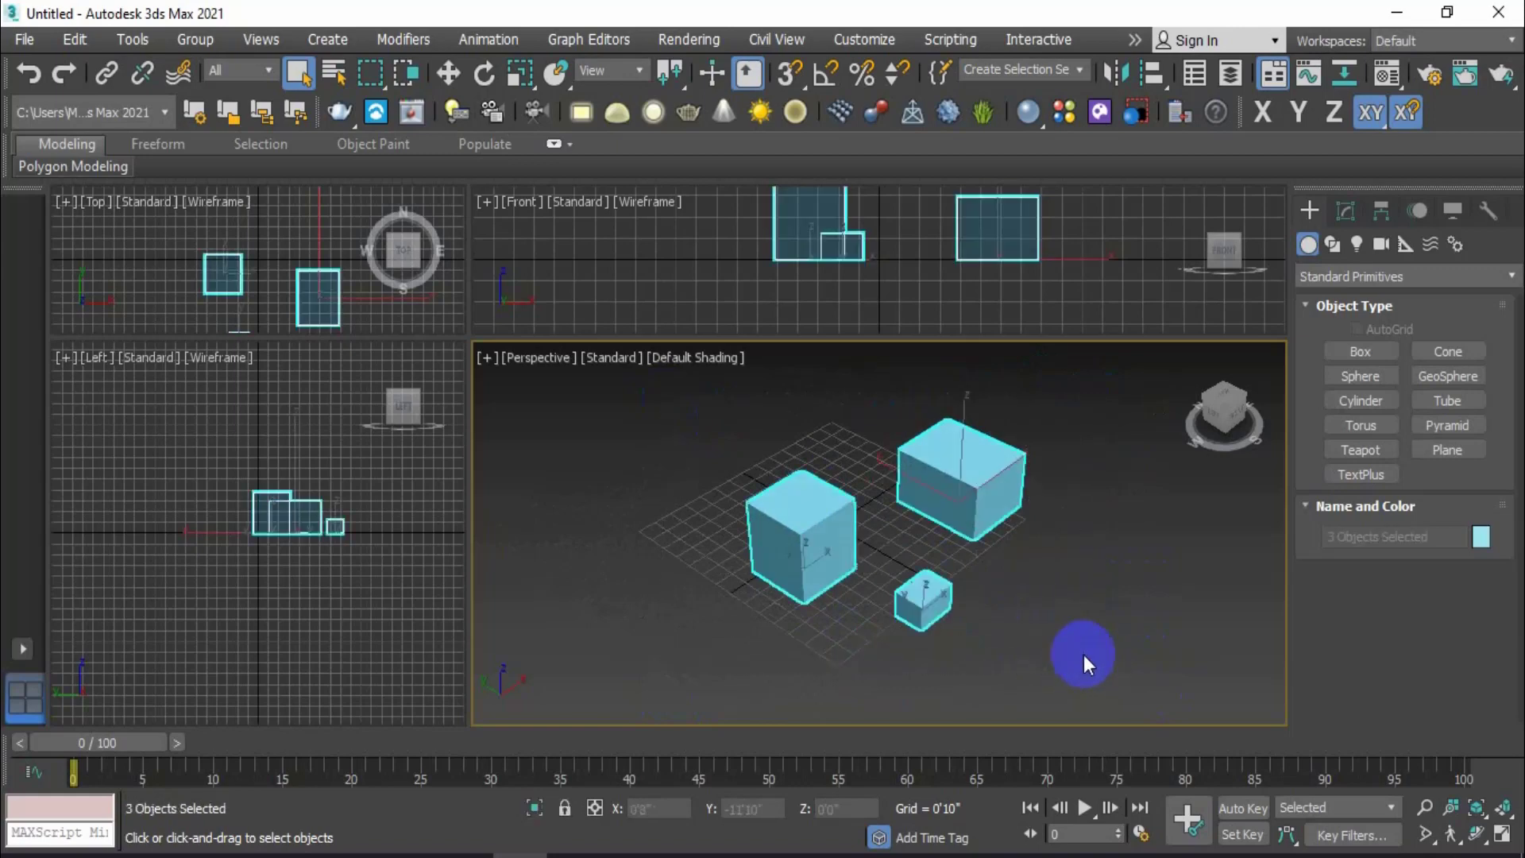
Step: Region-select the large second box, the first box and finally all three boxes in the Perspective viewport, and clear the selection
{"action": "left_click", "coordinate": [1040, 552]}
{"action": "scroll", "coordinate": [1047, 419], "scroll_direction": "up", "scroll_amount": 3}
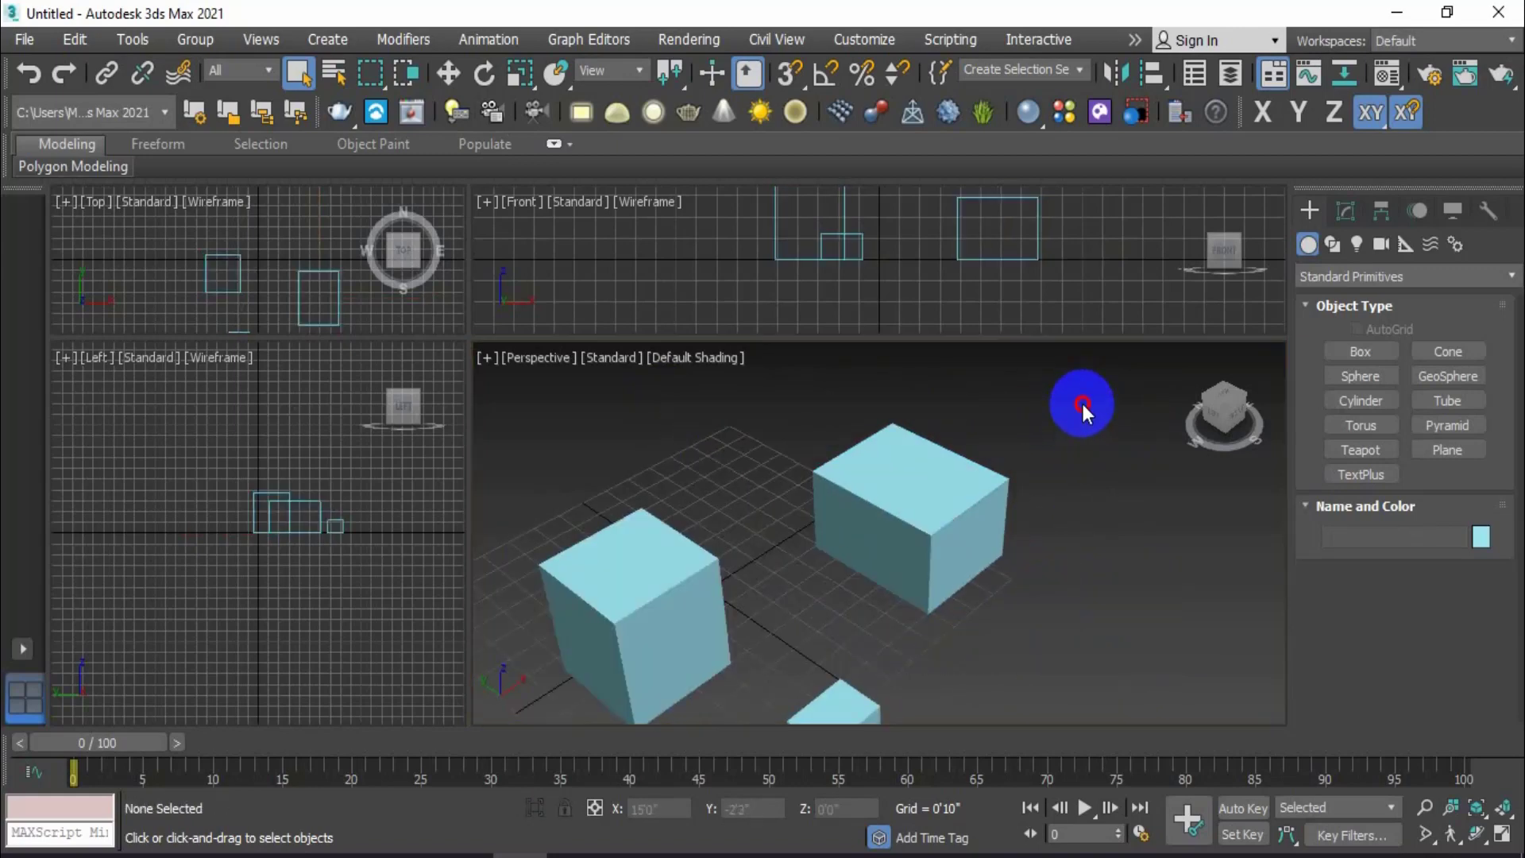
{"action": "left_click_drag", "start_coordinate": [1080, 403], "coordinate": [971, 562]}
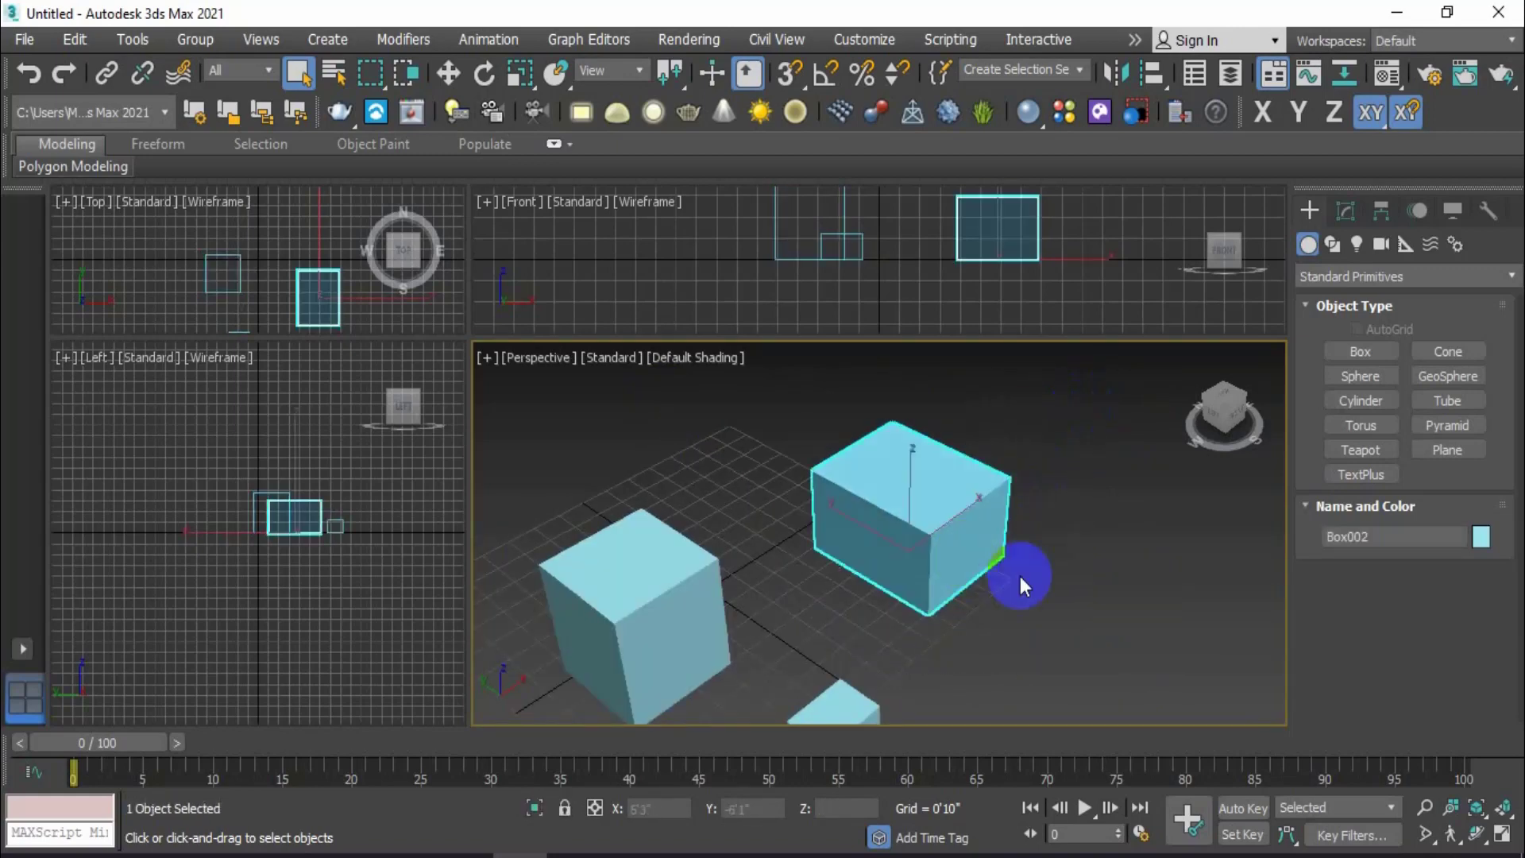
{"action": "scroll", "coordinate": [1076, 584], "scroll_direction": "down", "scroll_amount": 3}
{"action": "left_click_drag", "start_coordinate": [667, 480], "coordinate": [785, 626]}
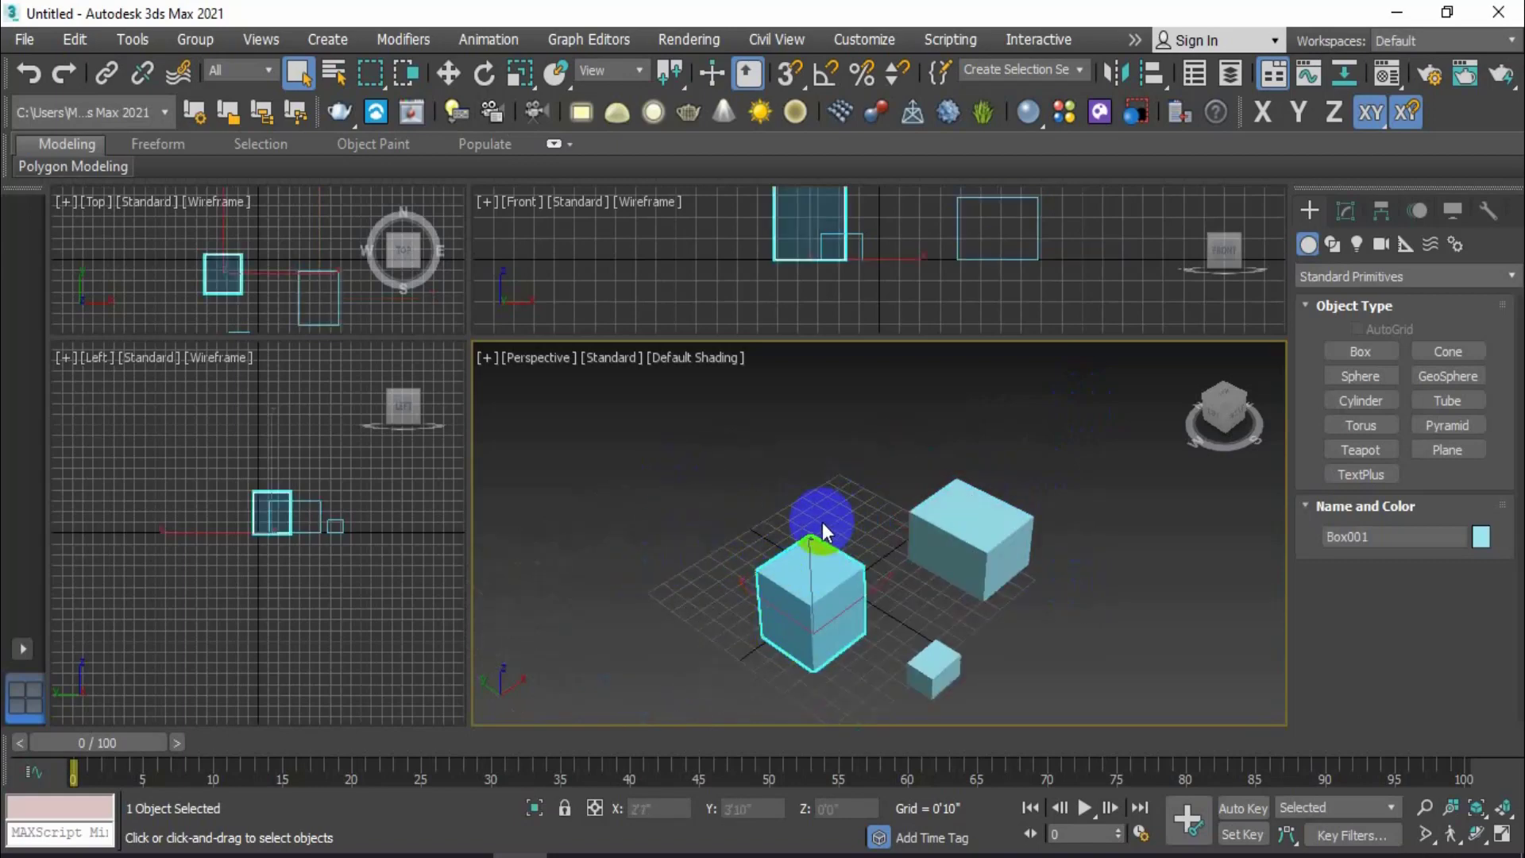
{"action": "left_click_drag", "start_coordinate": [716, 485], "coordinate": [916, 694]}
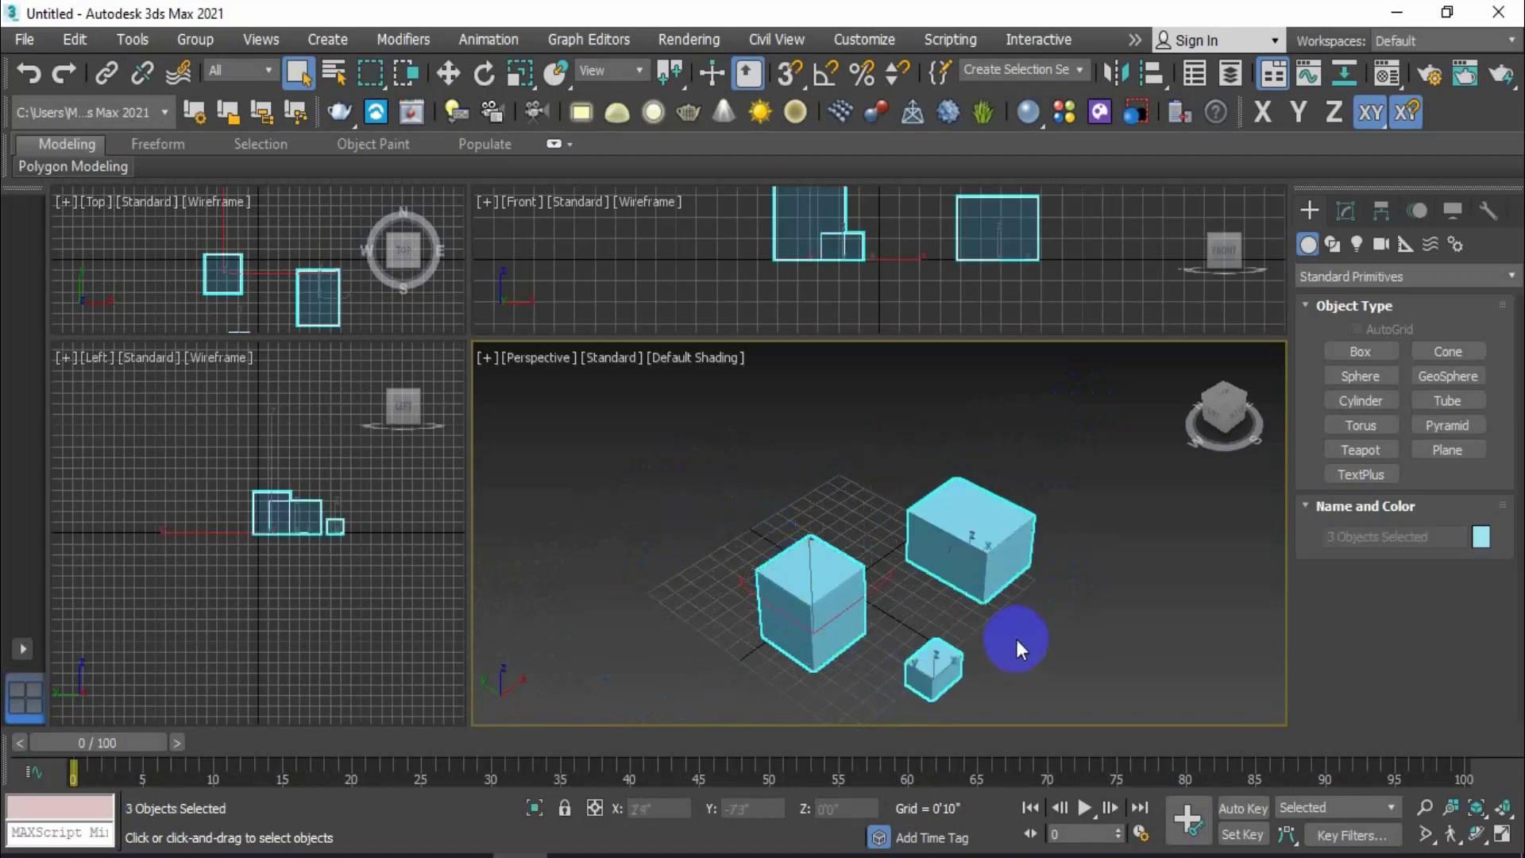
{"action": "left_click", "coordinate": [915, 397]}
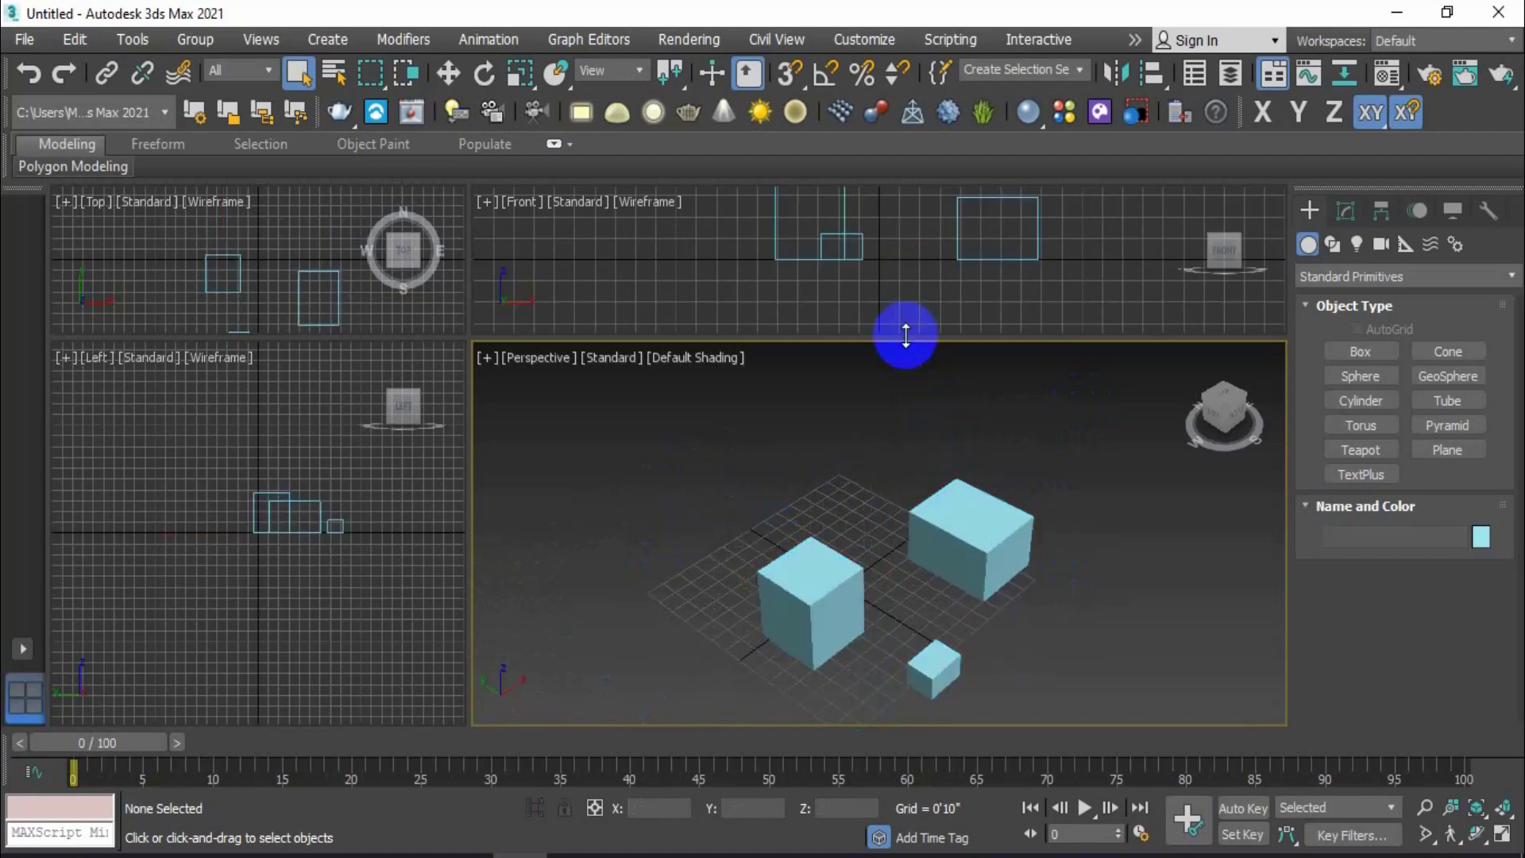
Step: Resize the four viewports to enlarge the Top, Front and Left views, and activate the Top viewport with all three boxes in sight
{"action": "left_click_drag", "start_coordinate": [466, 337], "coordinate": [664, 383]}
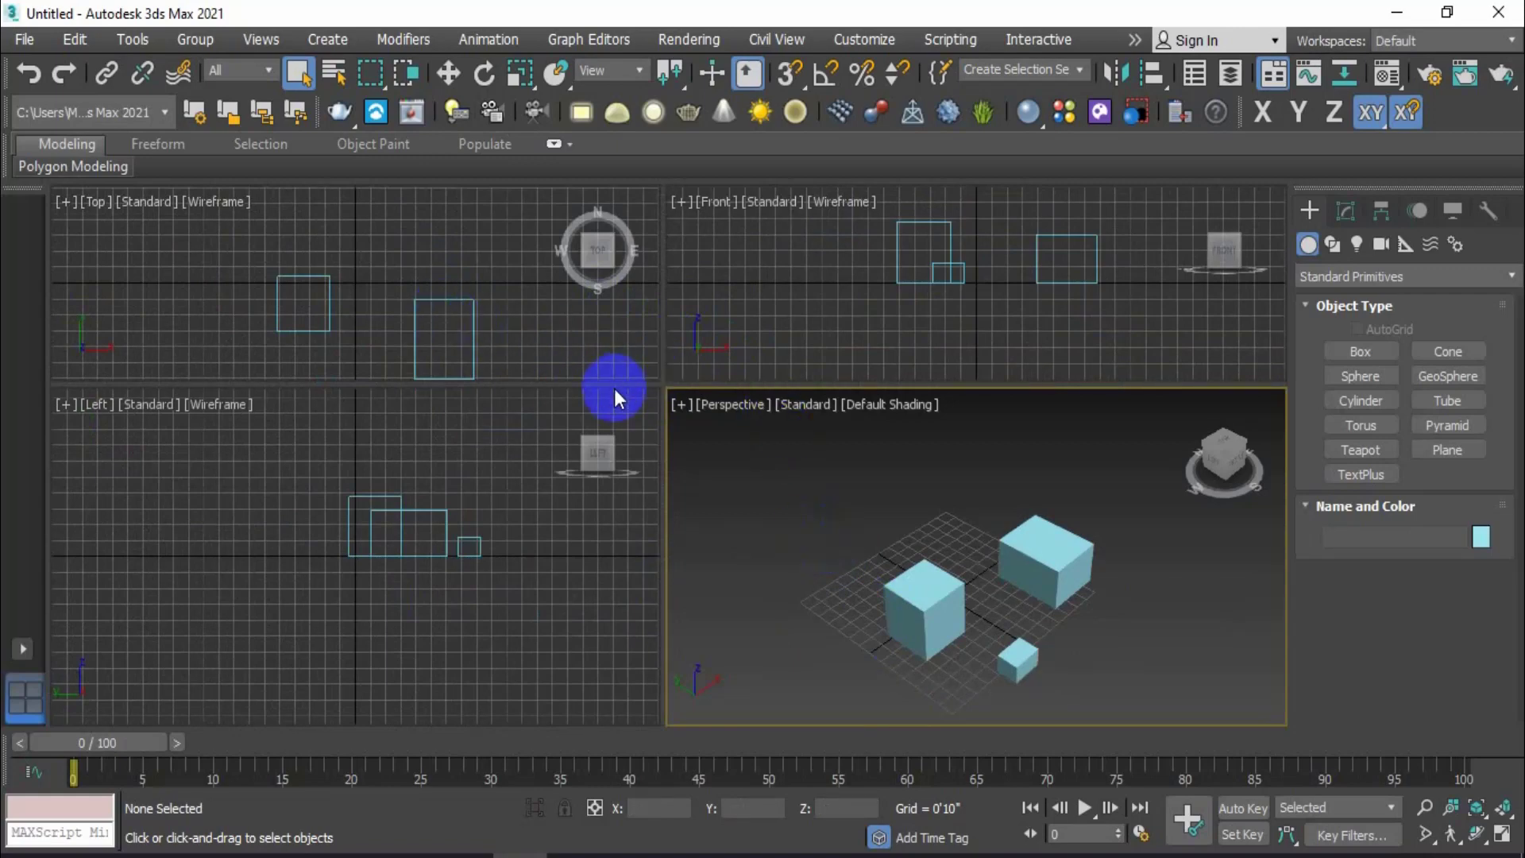
{"action": "left_click_drag", "start_coordinate": [666, 381], "coordinate": [663, 523]}
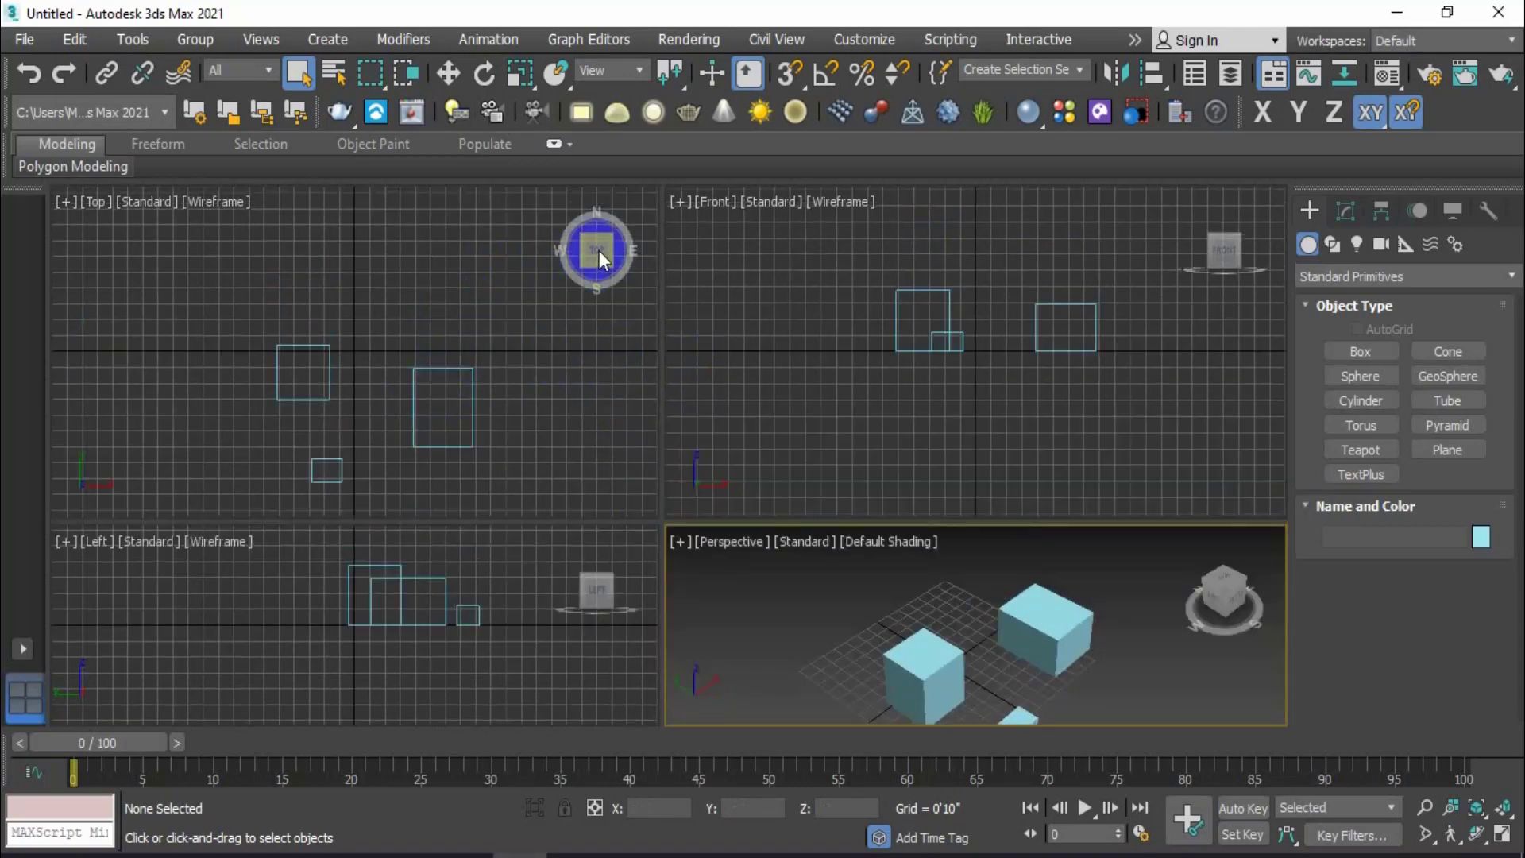
{"action": "left_click", "coordinate": [579, 272]}
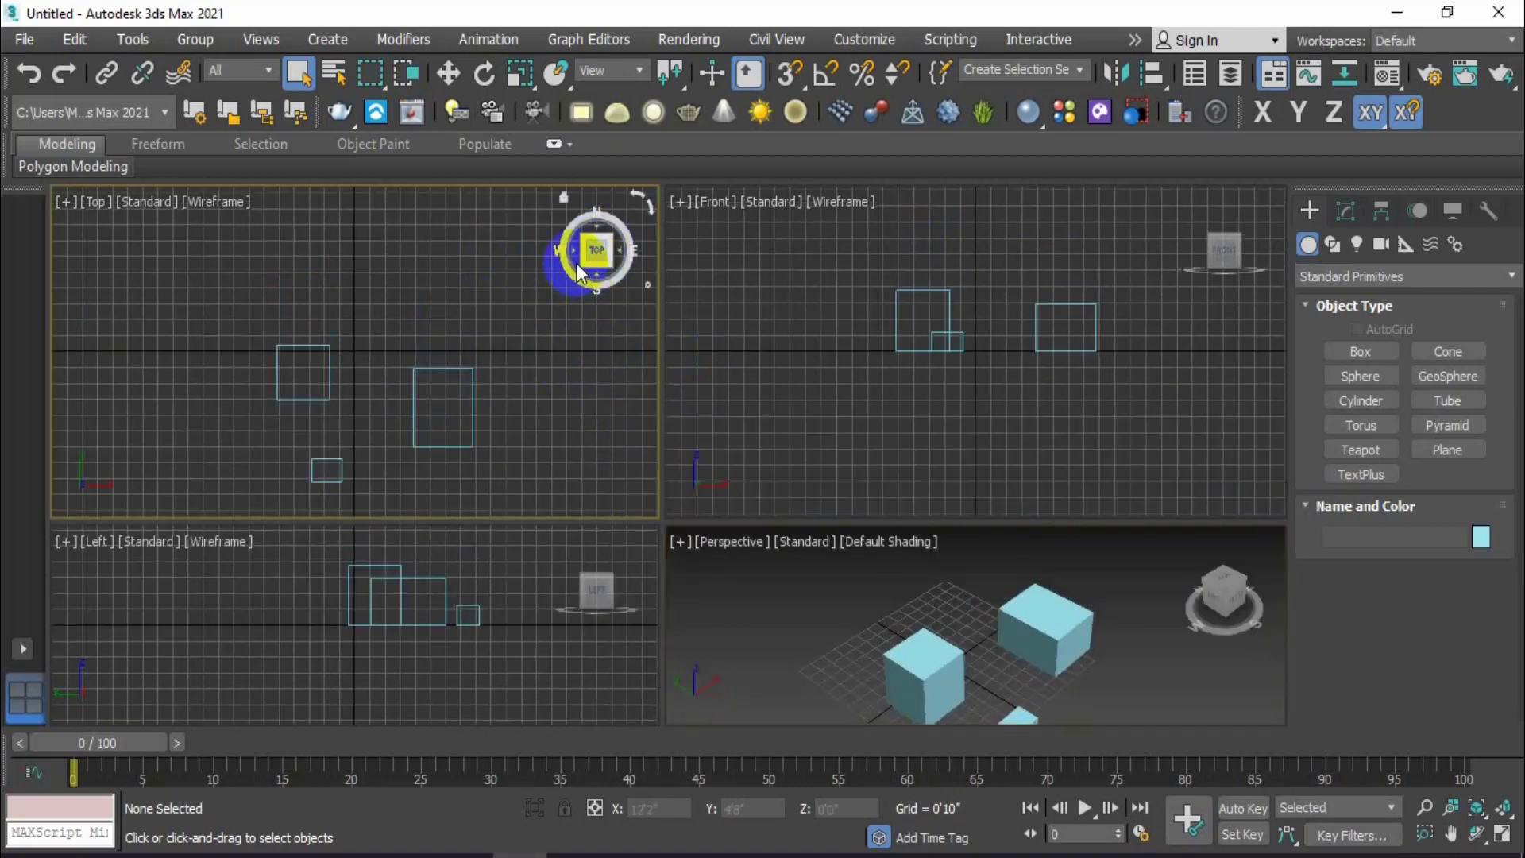
{"action": "left_click", "coordinate": [514, 314]}
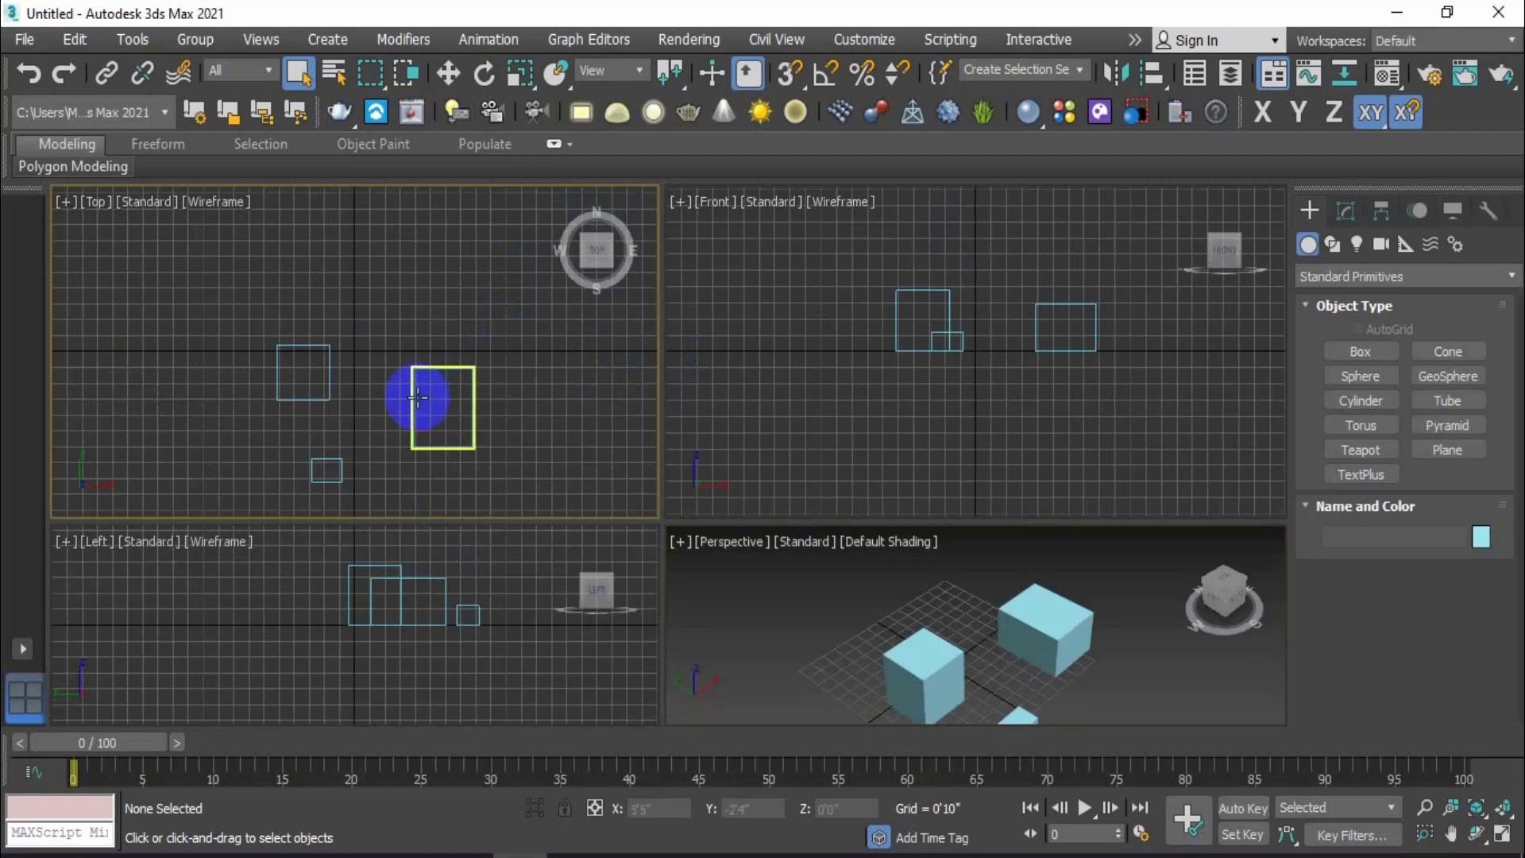
{"action": "middle_click_drag", "start_coordinate": [415, 398], "coordinate": [419, 358]}
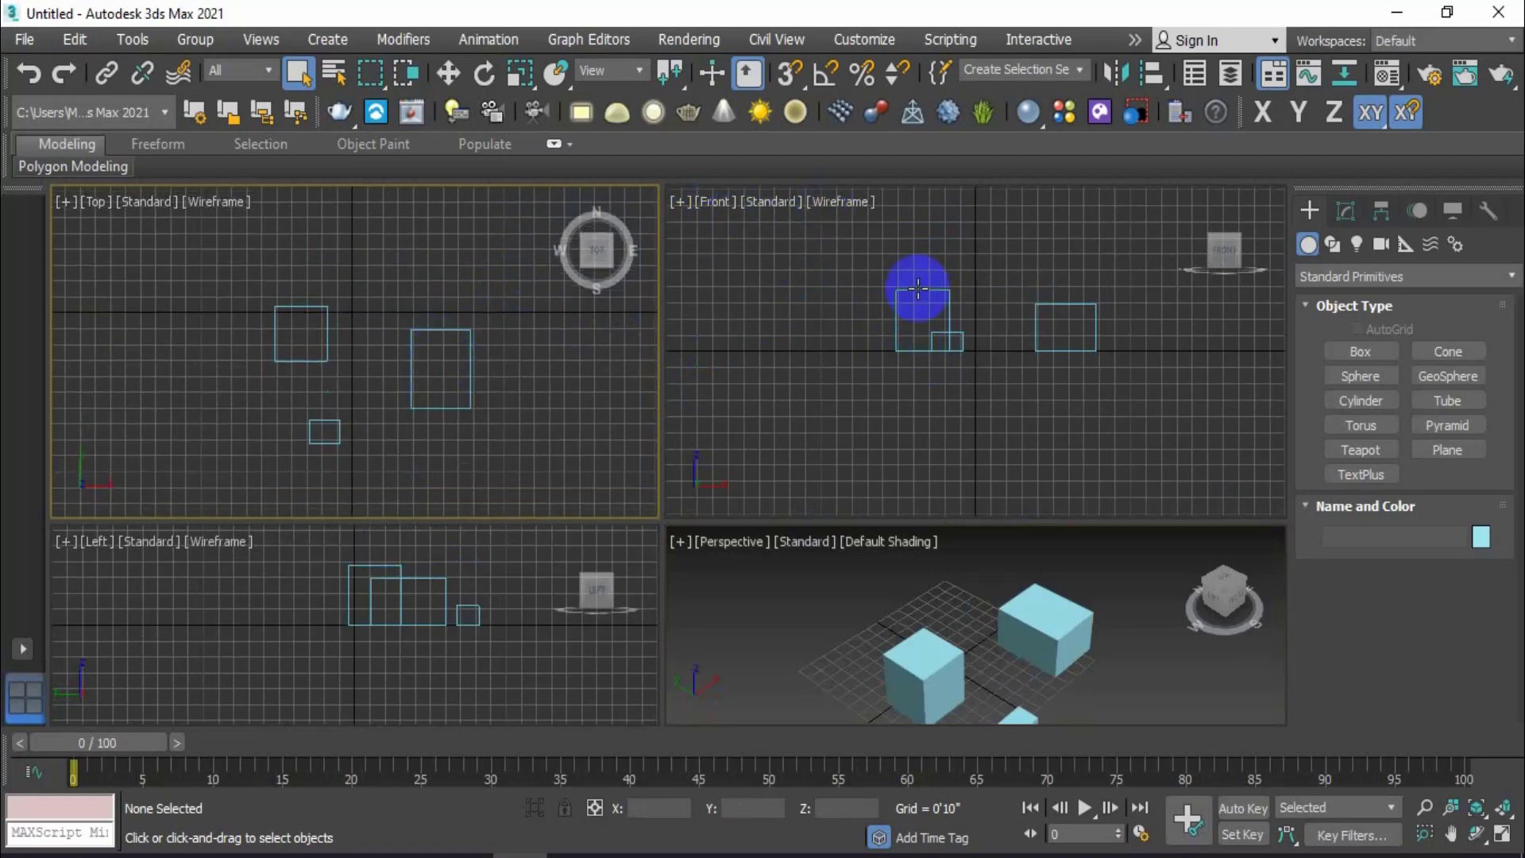
Step: Align the Perspective view to the front and to the top of the boxes with the ViewCube, comparing it with the matching viewports
{"action": "left_click", "coordinate": [1076, 612]}
{"action": "scroll", "coordinate": [1055, 653], "scroll_direction": "up", "scroll_amount": 3}
{"action": "left_click", "coordinate": [1049, 575]}
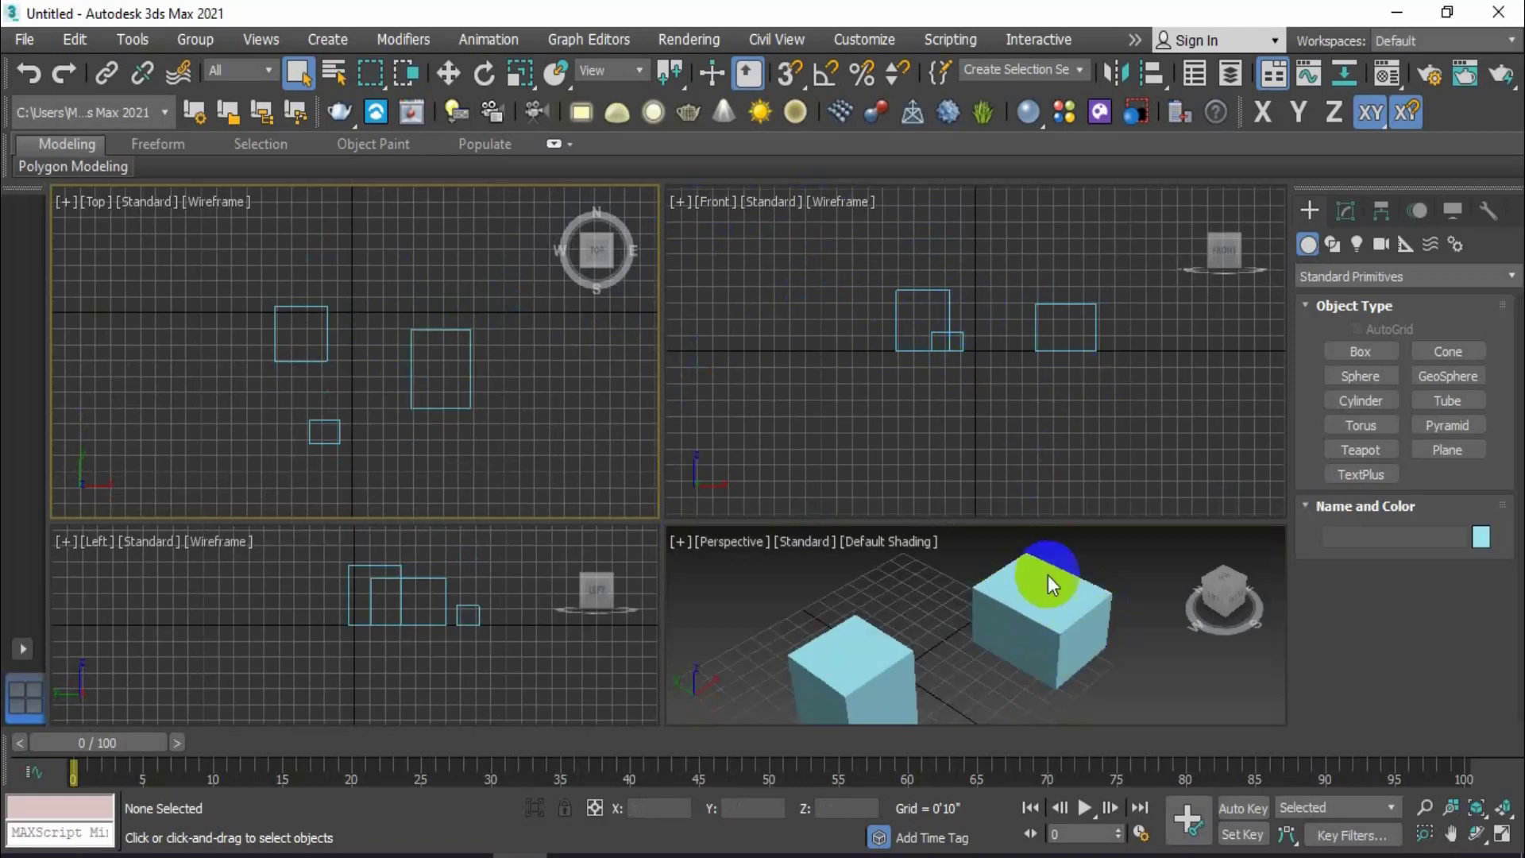
{"action": "scroll", "coordinate": [944, 317], "scroll_direction": "up", "scroll_amount": 2}
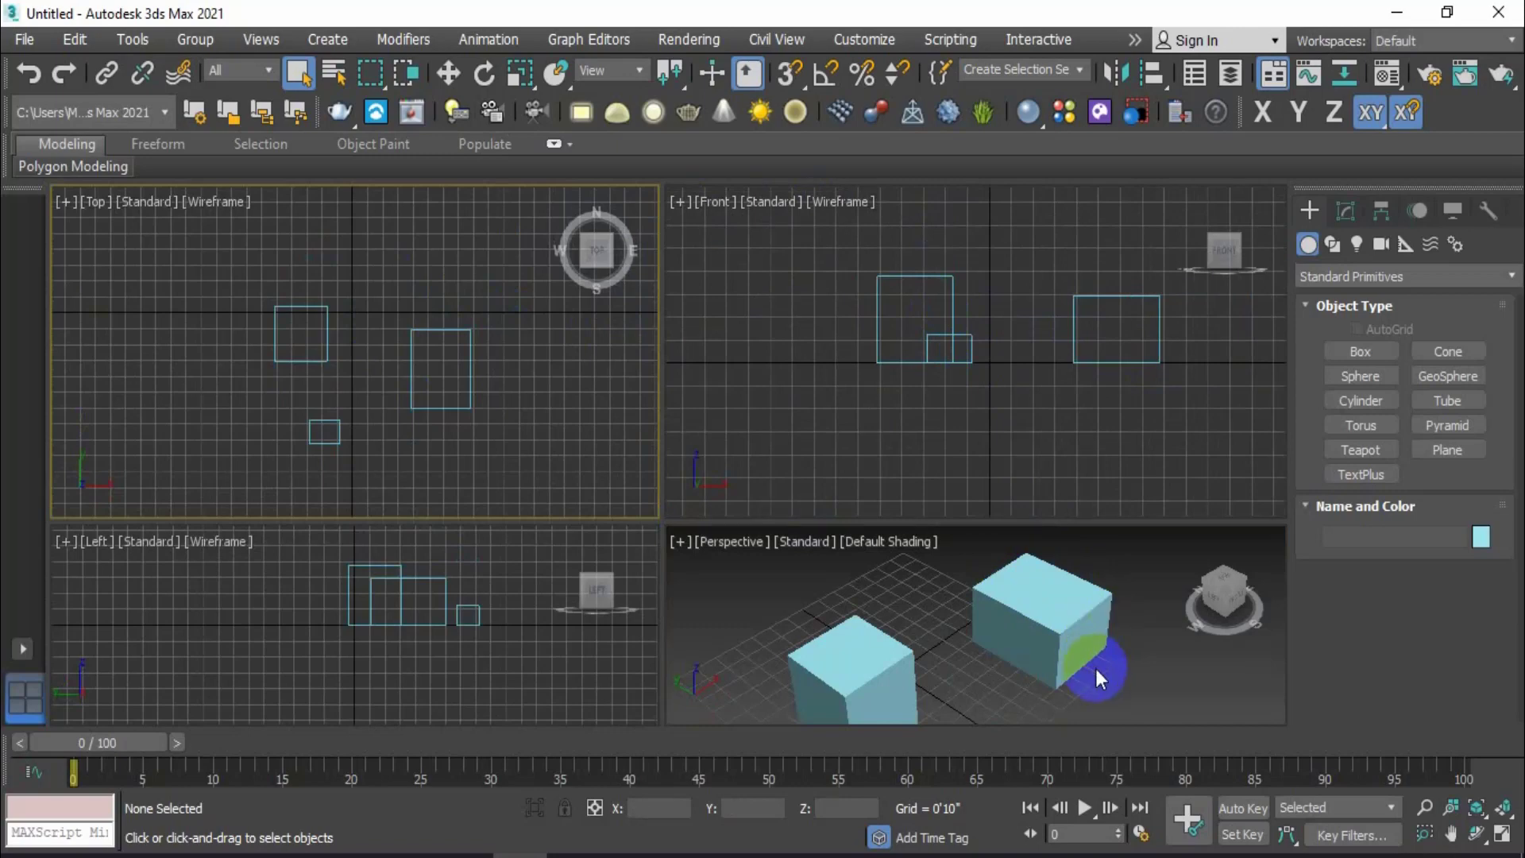
{"action": "middle_click_drag", "start_coordinate": [1090, 654], "coordinate": [998, 579], "text": "alt"}
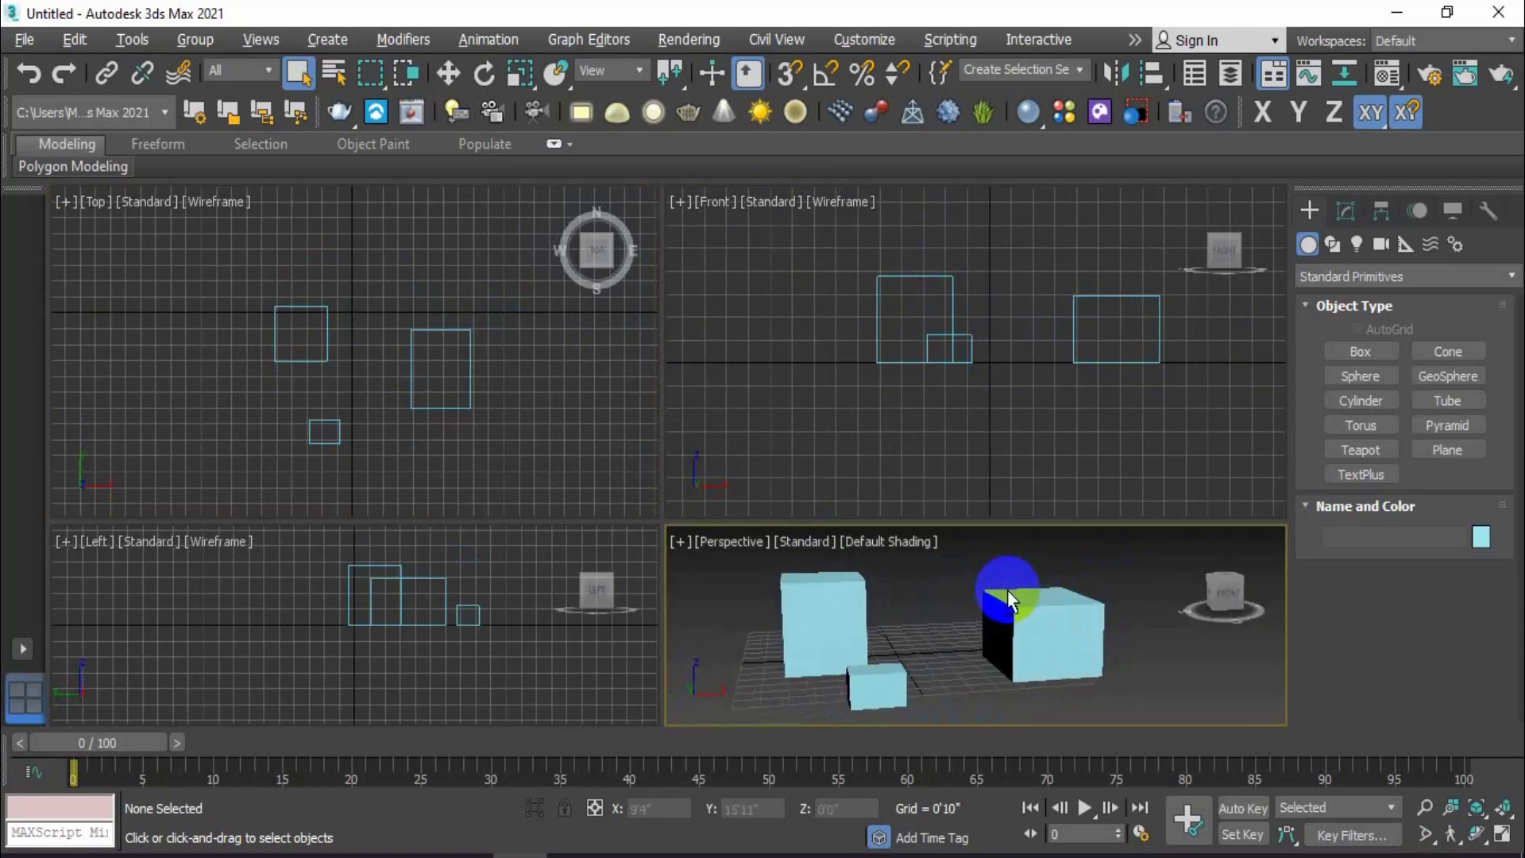
{"action": "left_click", "coordinate": [1230, 598]}
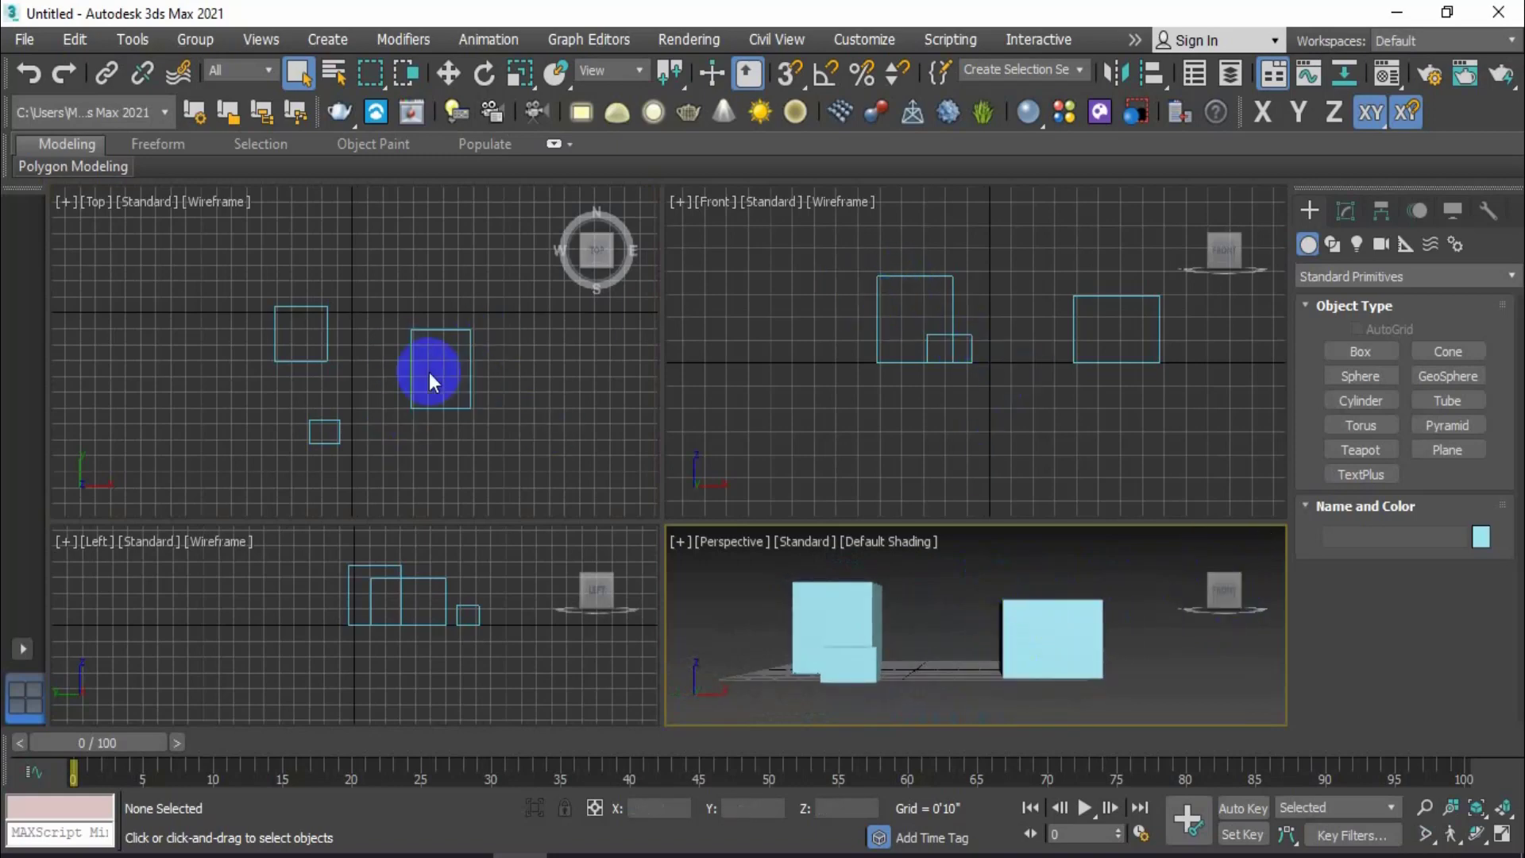
{"action": "middle_click_drag", "start_coordinate": [957, 602], "coordinate": [987, 699], "text": "alt"}
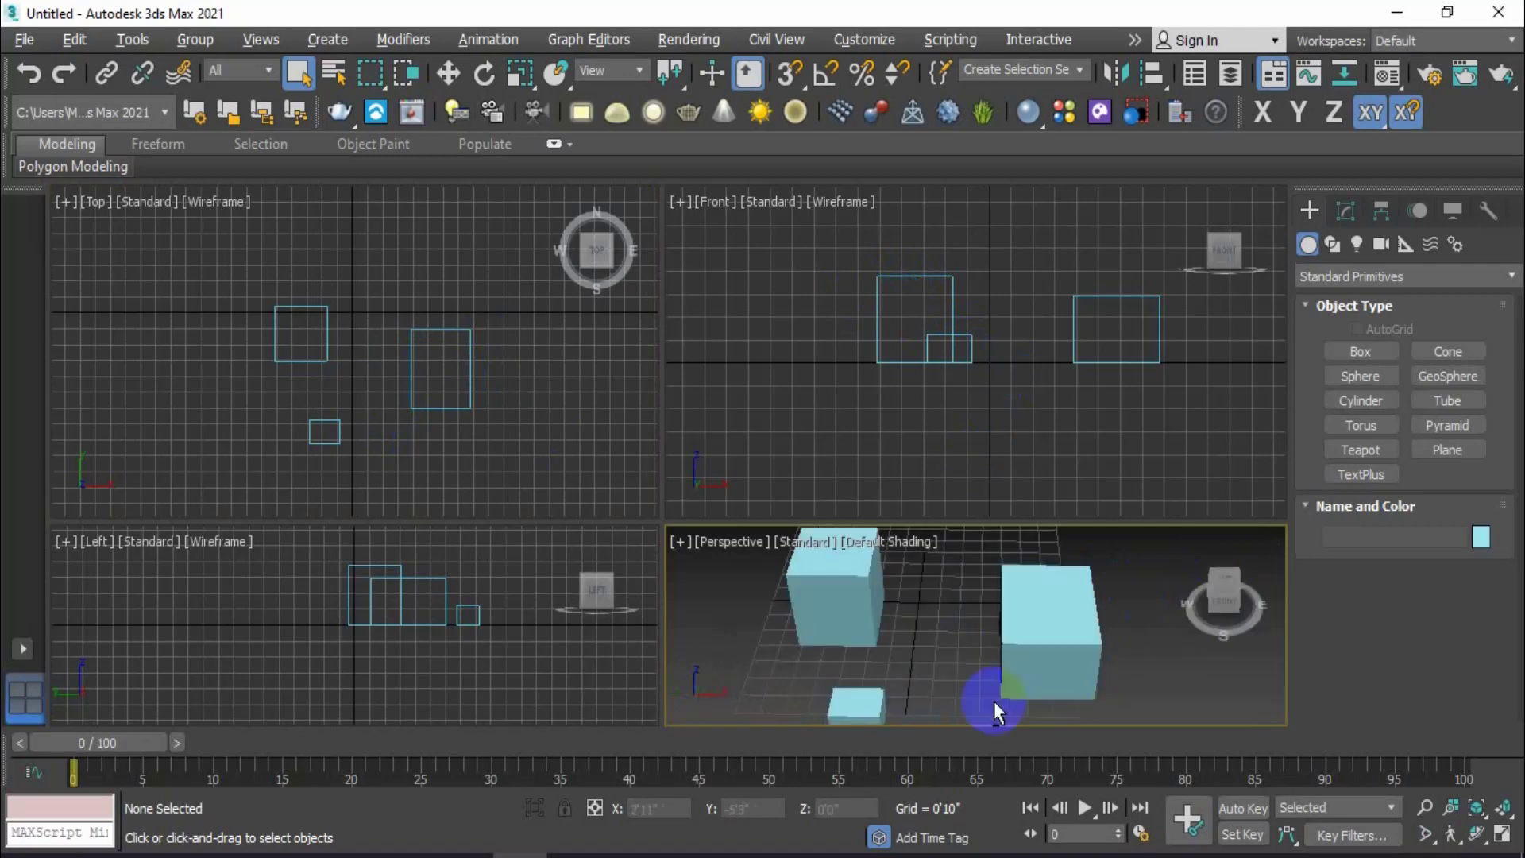
{"action": "left_click", "coordinate": [1228, 598]}
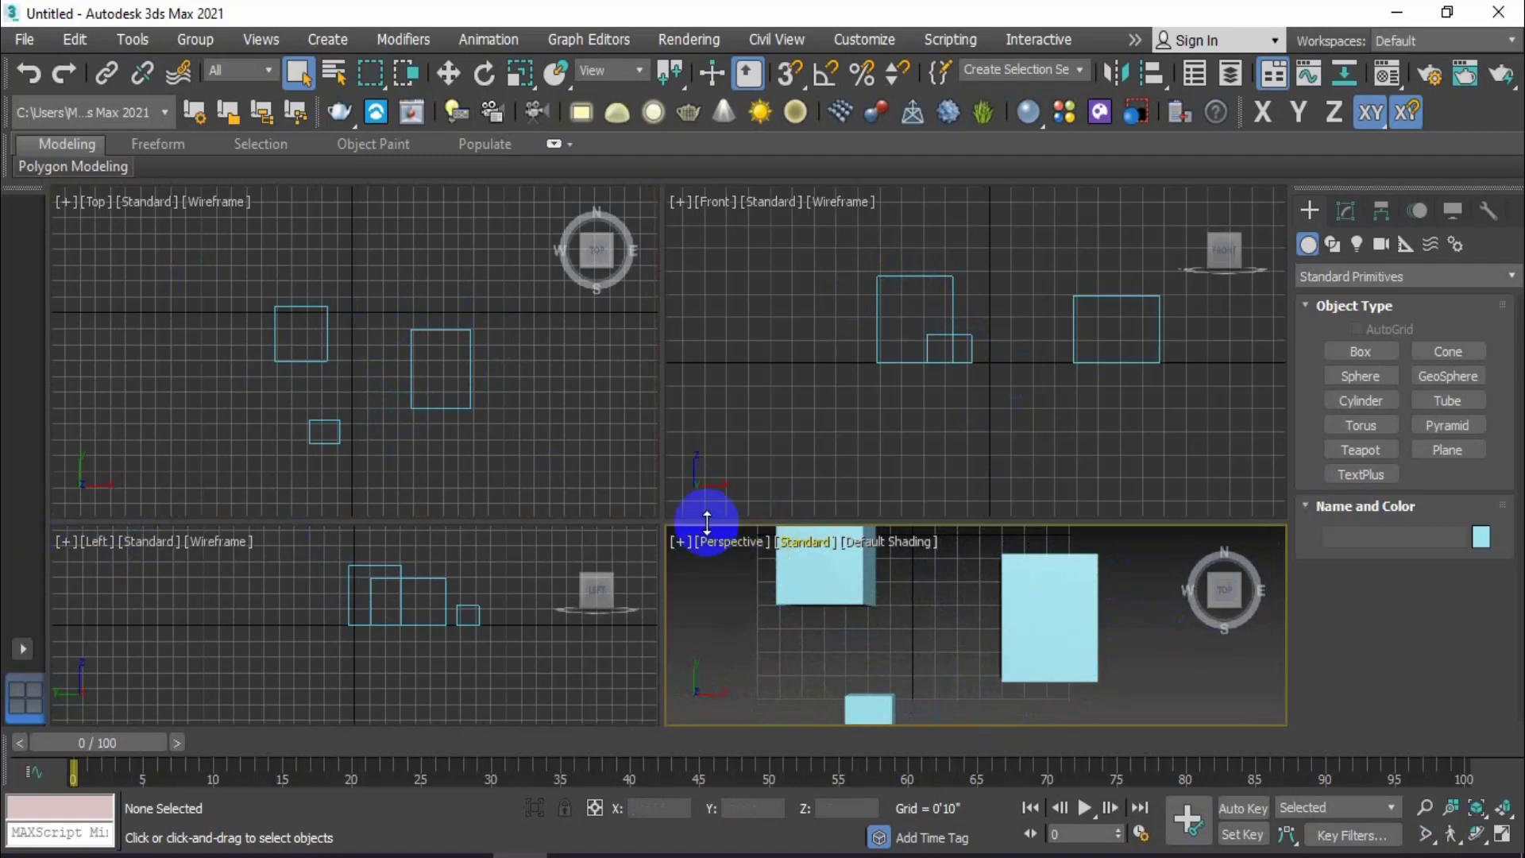
Step: Enlarge the Perspective and Left viewports and align the Perspective view to the left side of the boxes with the ViewCube
{"action": "left_click_drag", "start_coordinate": [657, 526], "coordinate": [657, 367]}
{"action": "middle_click_drag", "start_coordinate": [1241, 585], "coordinate": [1238, 450], "text": "alt"}
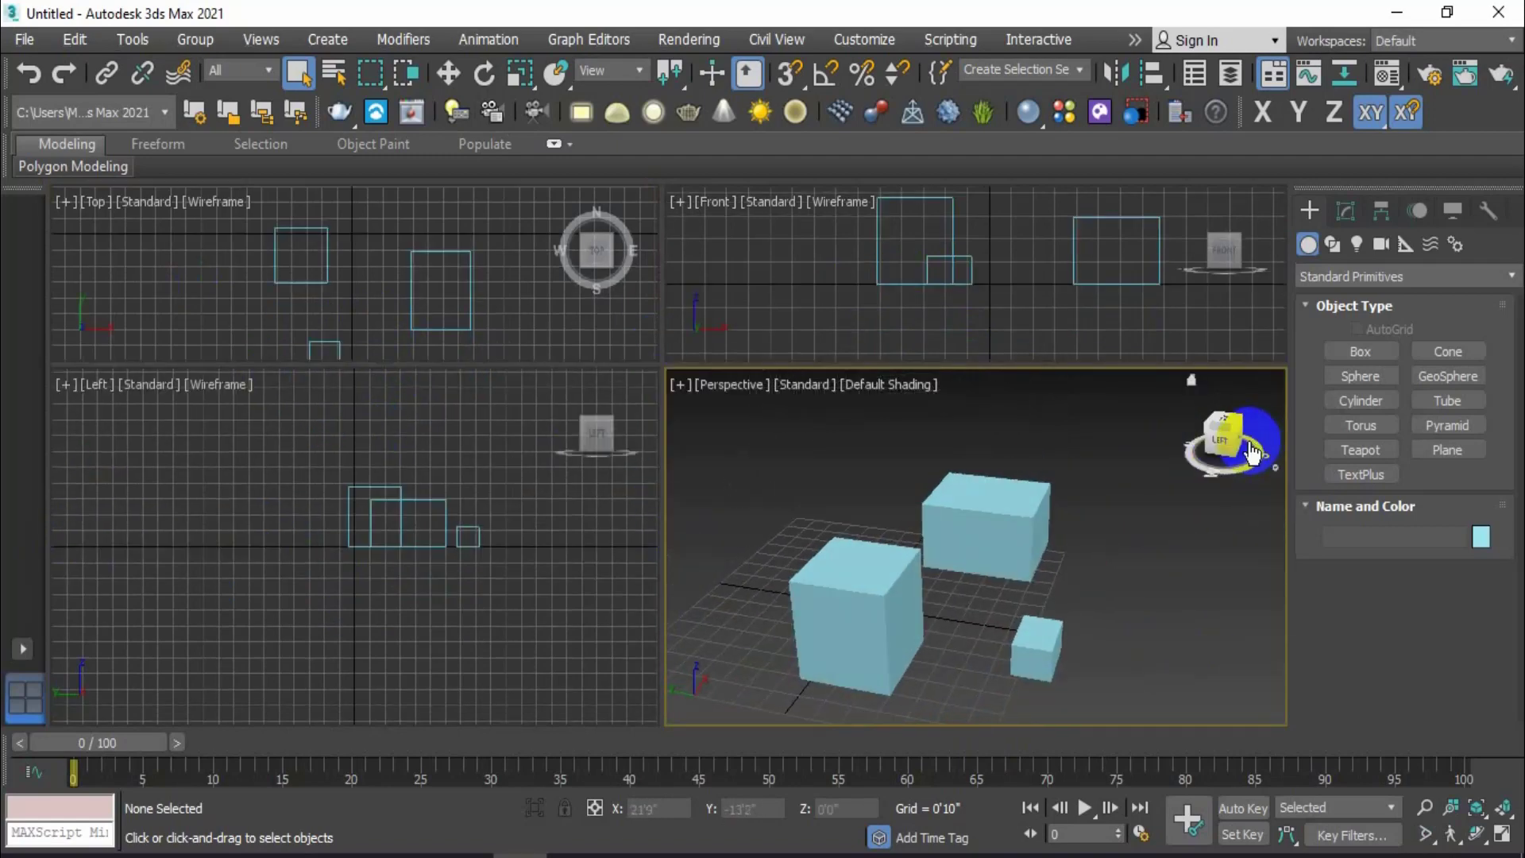
{"action": "left_click", "coordinate": [1222, 440]}
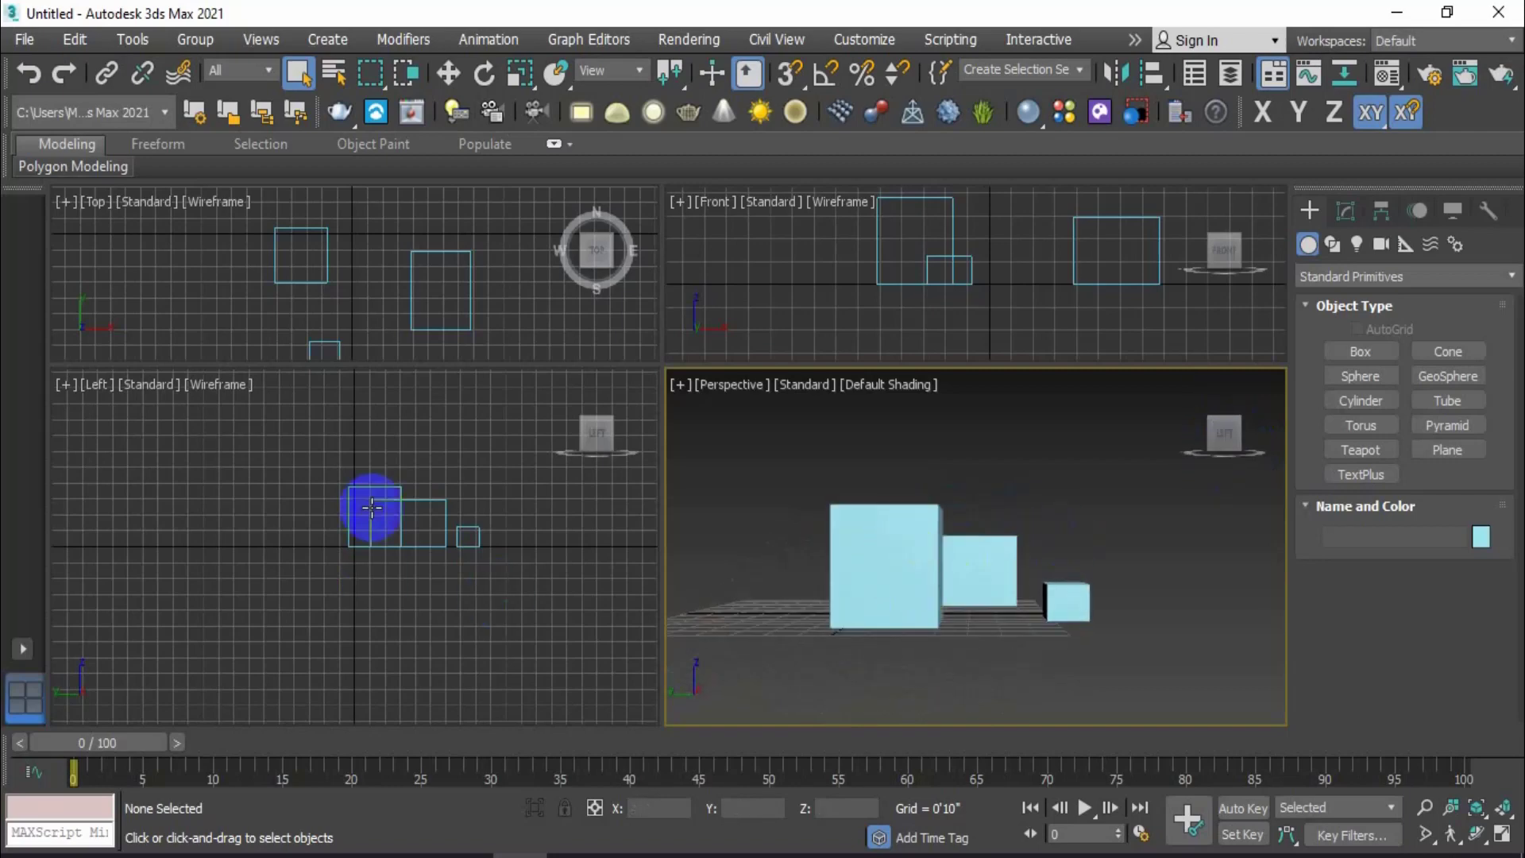
{"action": "scroll", "coordinate": [431, 493], "scroll_direction": "up", "scroll_amount": 3}
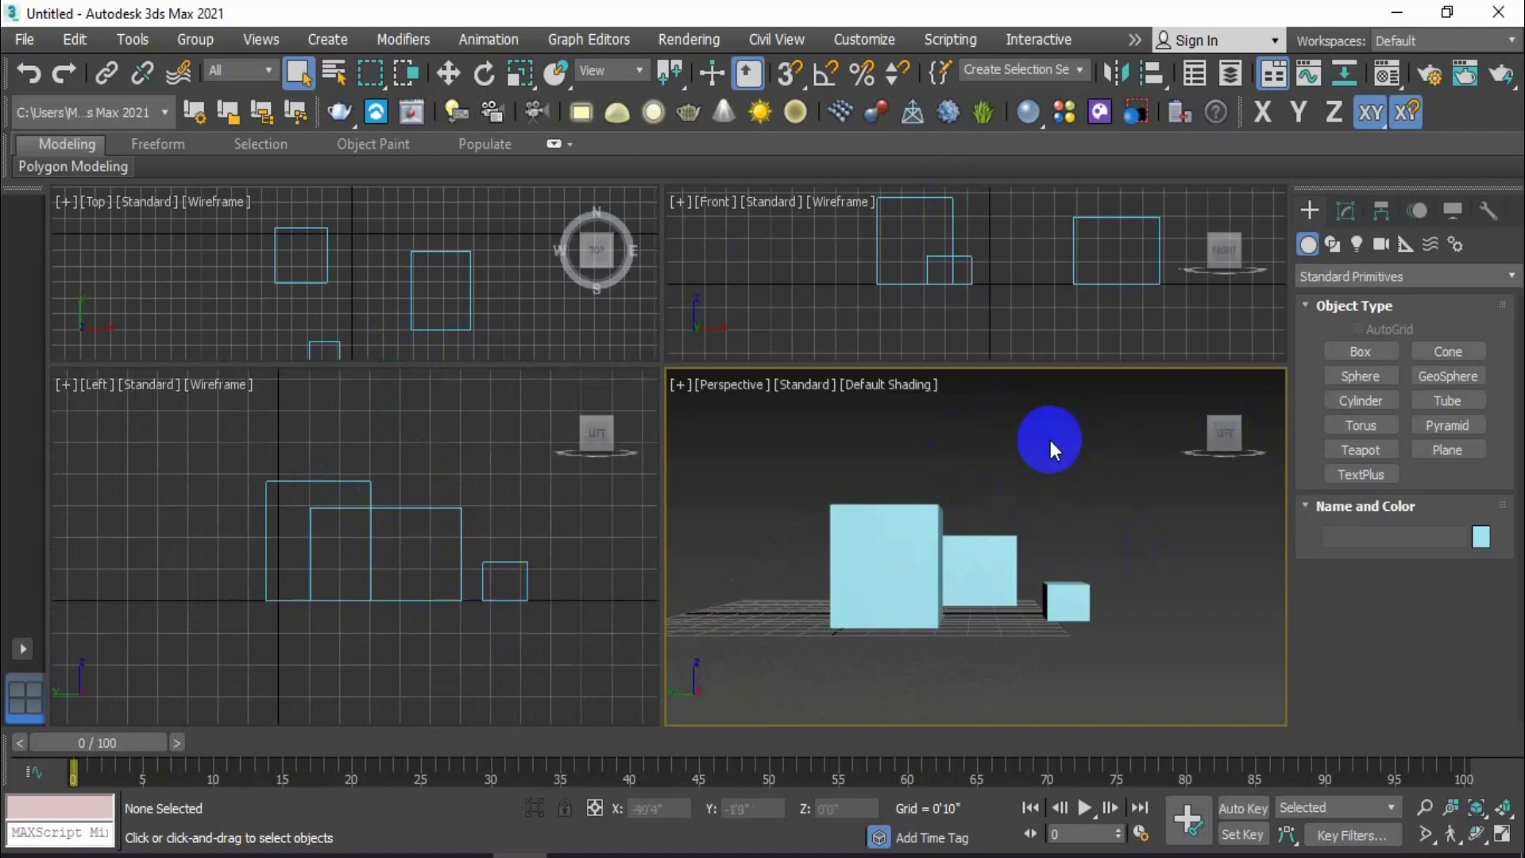
Step: Examine the boxes in the Perspective viewport from the top, a side and a corner using the ViewCube faces and corners
{"action": "left_click", "coordinate": [1238, 417]}
{"action": "left_click", "coordinate": [1242, 427]}
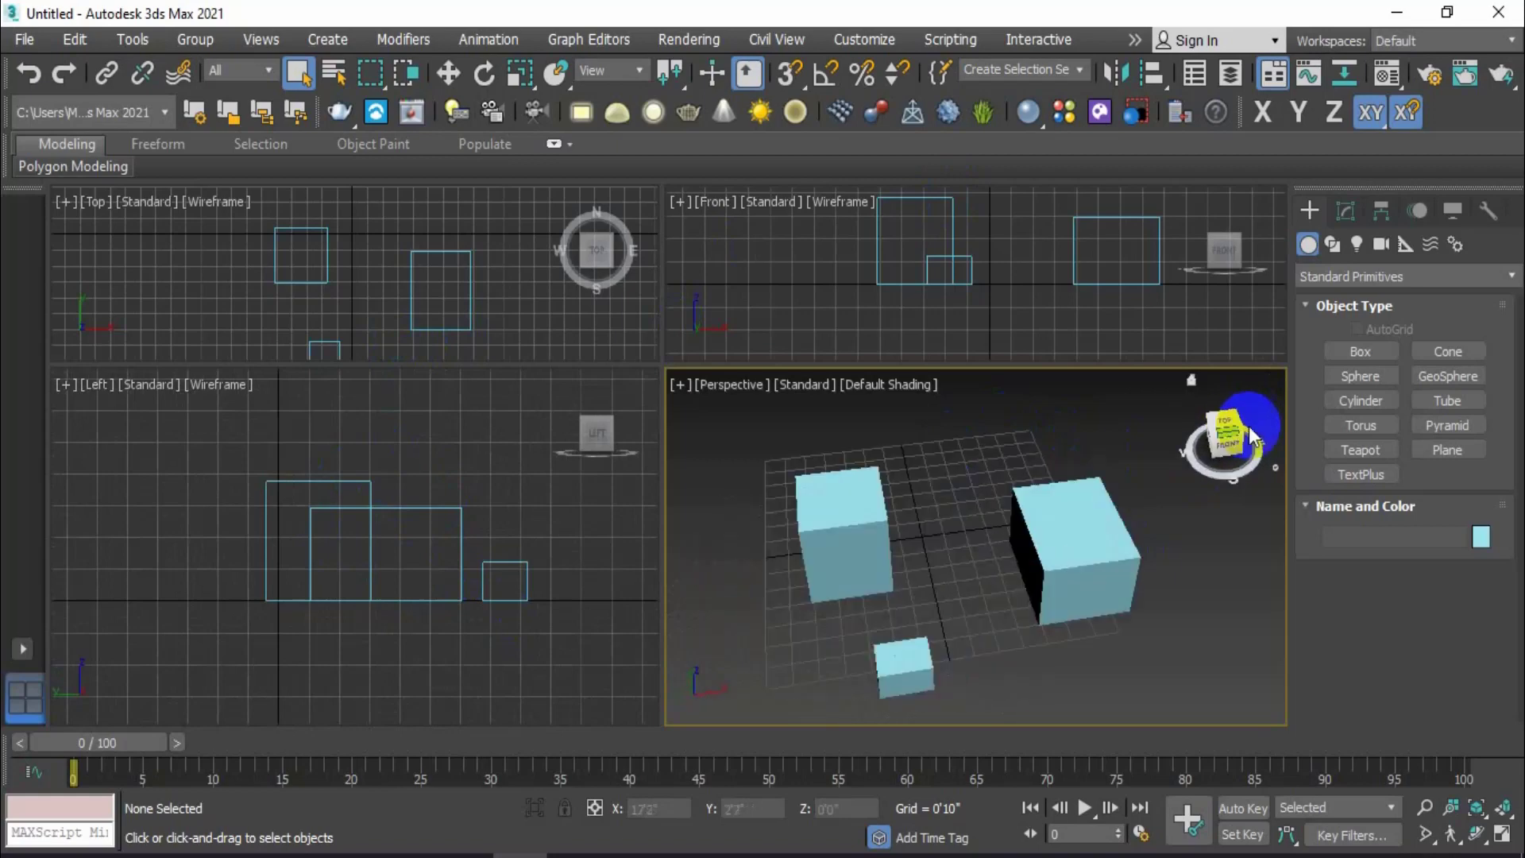
{"action": "left_click", "coordinate": [1233, 427]}
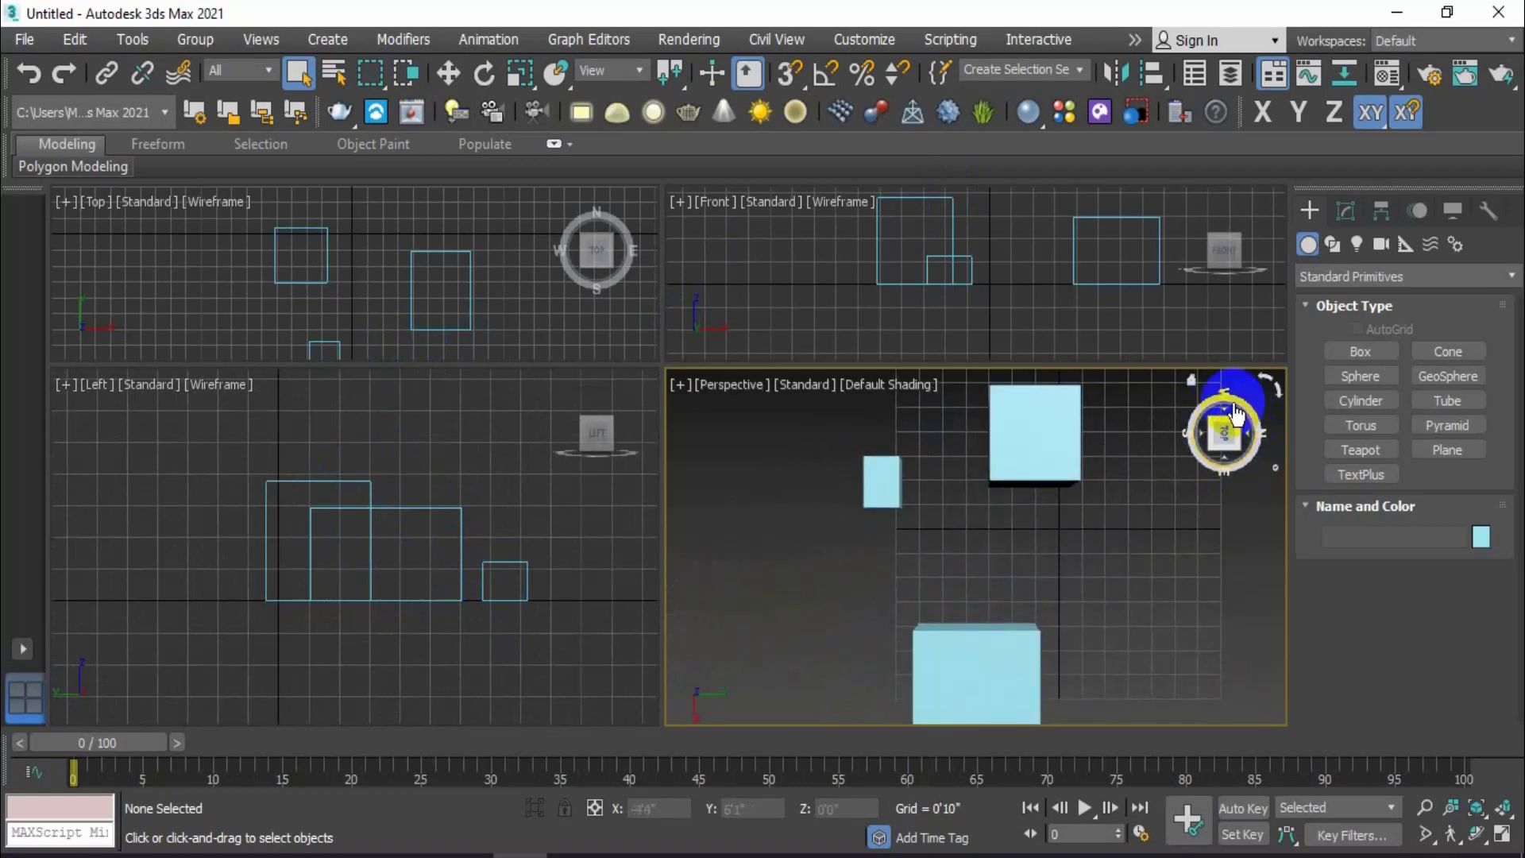
{"action": "left_click", "coordinate": [1210, 446]}
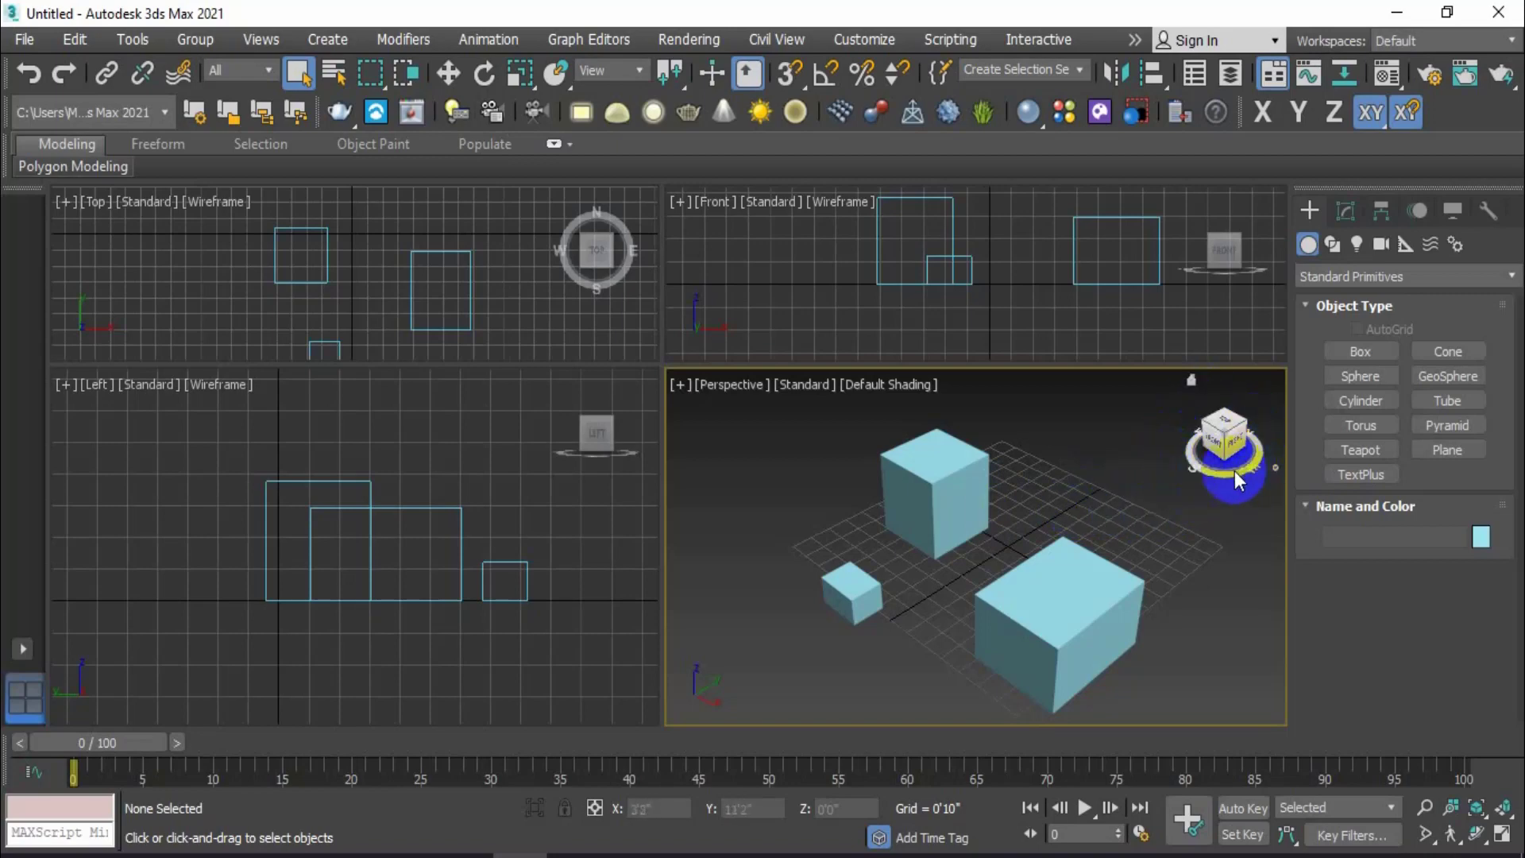
{"action": "left_click", "coordinate": [1221, 422]}
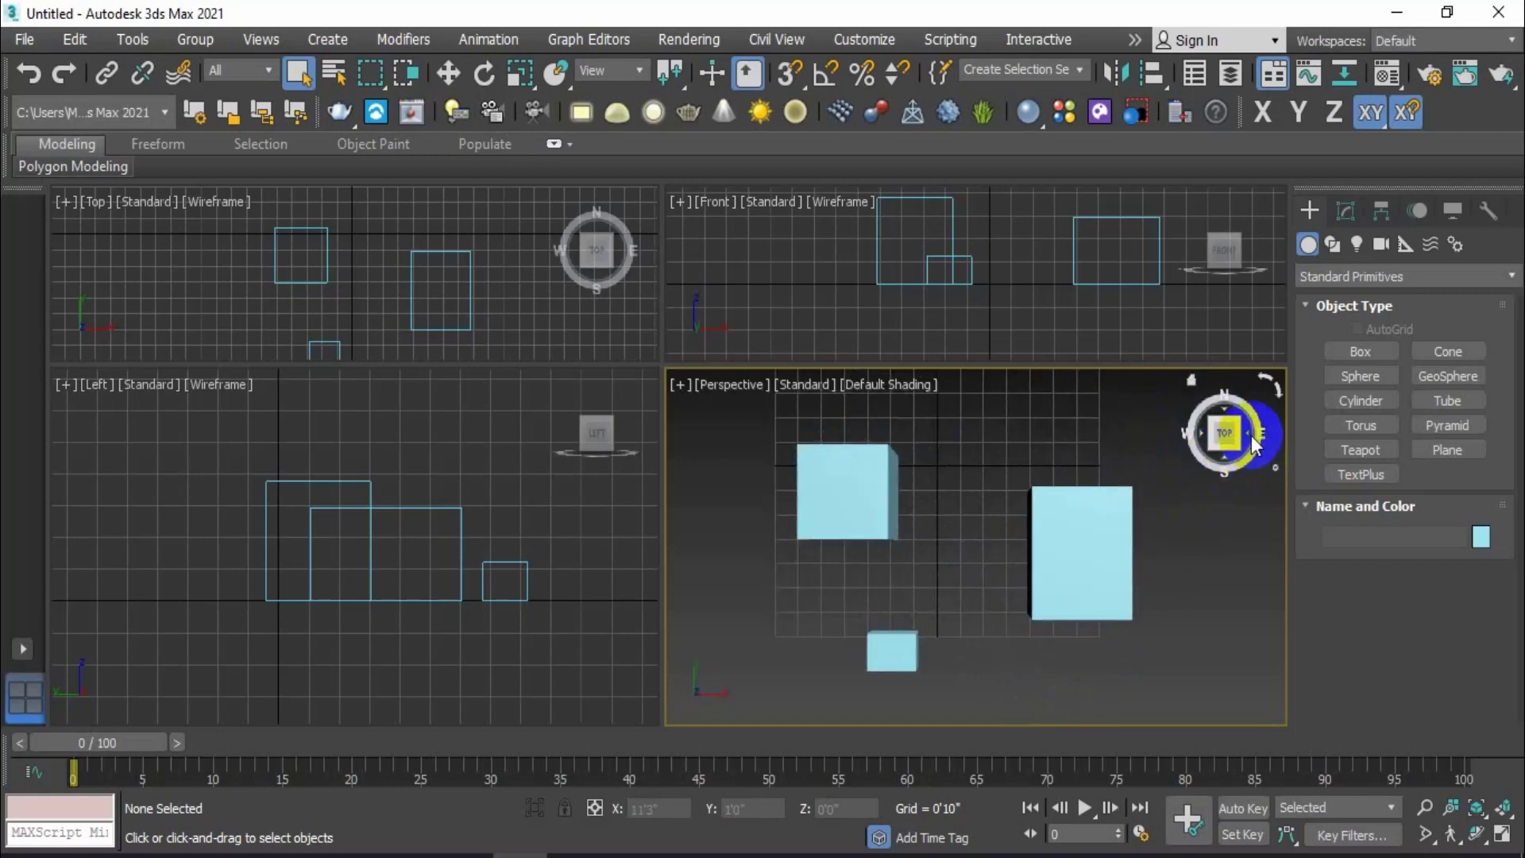
{"action": "left_click", "coordinate": [1228, 449]}
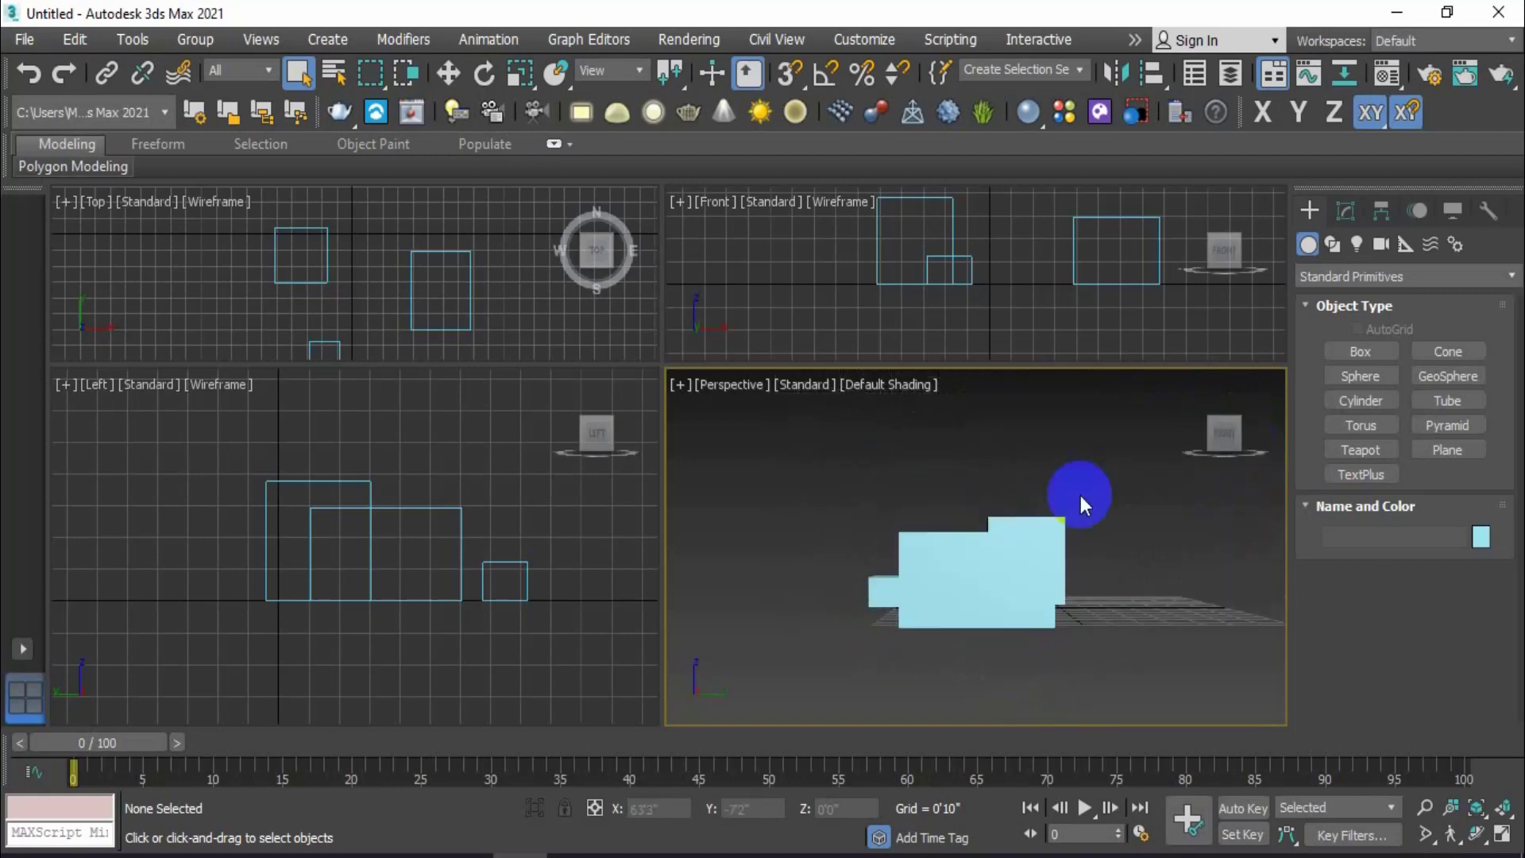
{"action": "left_click", "coordinate": [1211, 435]}
Step: Practise rotating the Perspective view with the ViewCube, and panning, zooming and orbiting around the three boxes
{"action": "left_click_drag", "start_coordinate": [1224, 459], "coordinate": [1226, 565]}
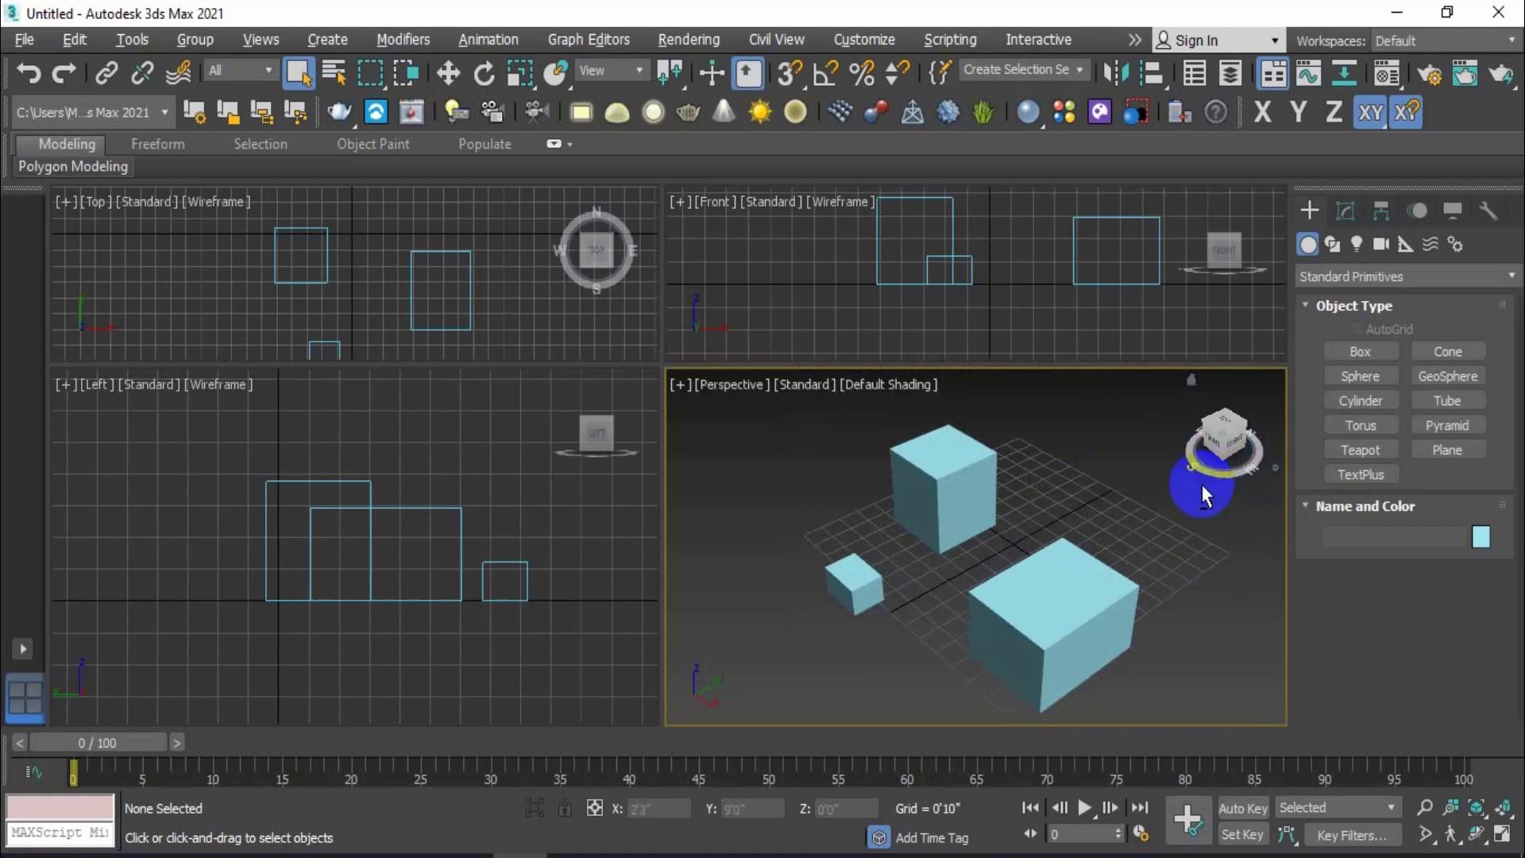
{"action": "left_click_drag", "start_coordinate": [1203, 484], "coordinate": [1099, 579]}
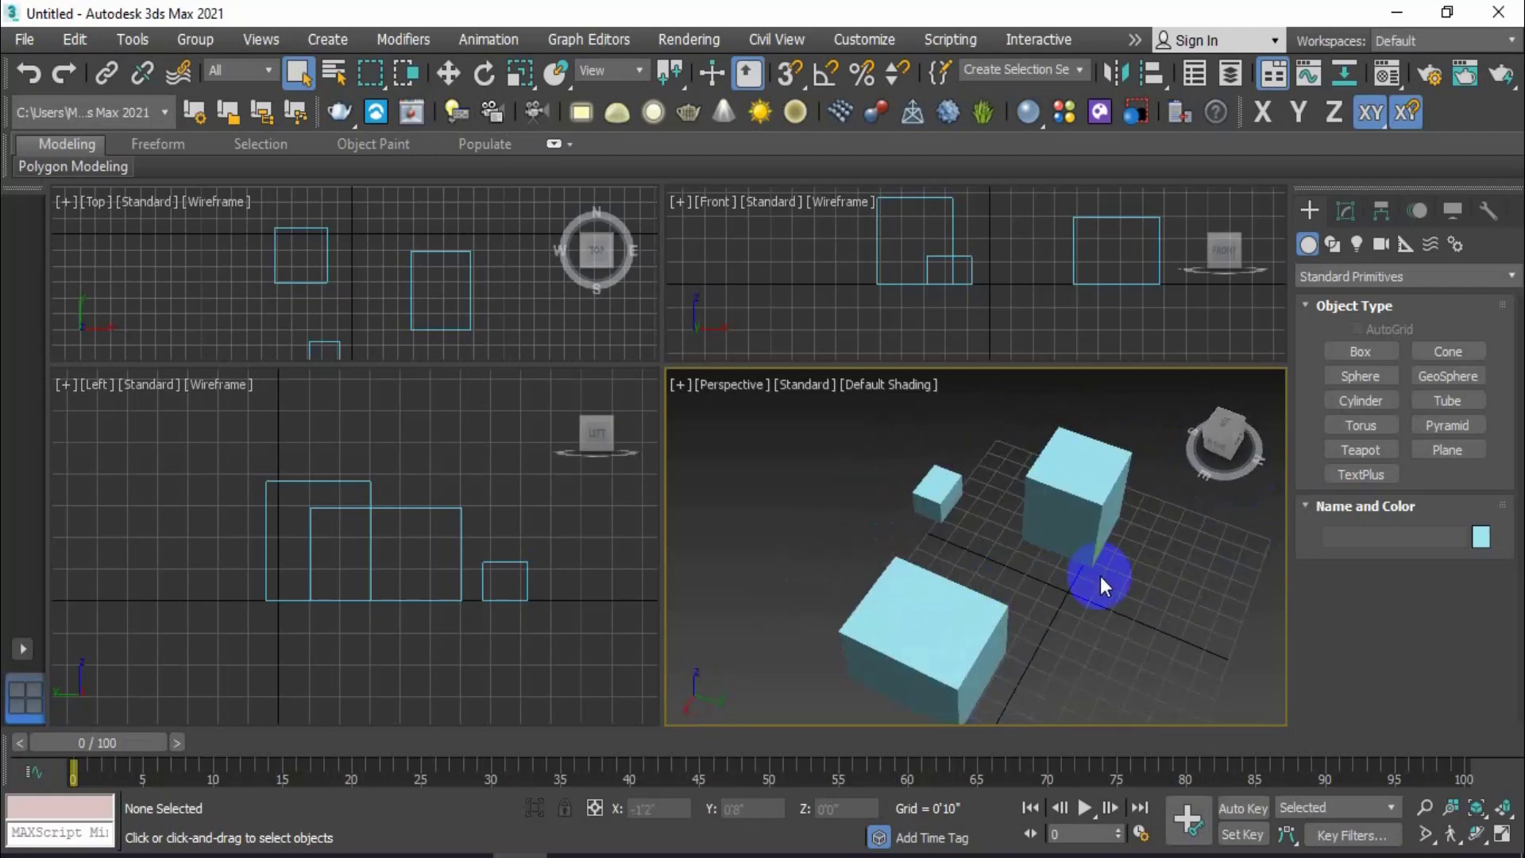
{"action": "middle_click_drag", "start_coordinate": [1100, 580], "coordinate": [1079, 536]}
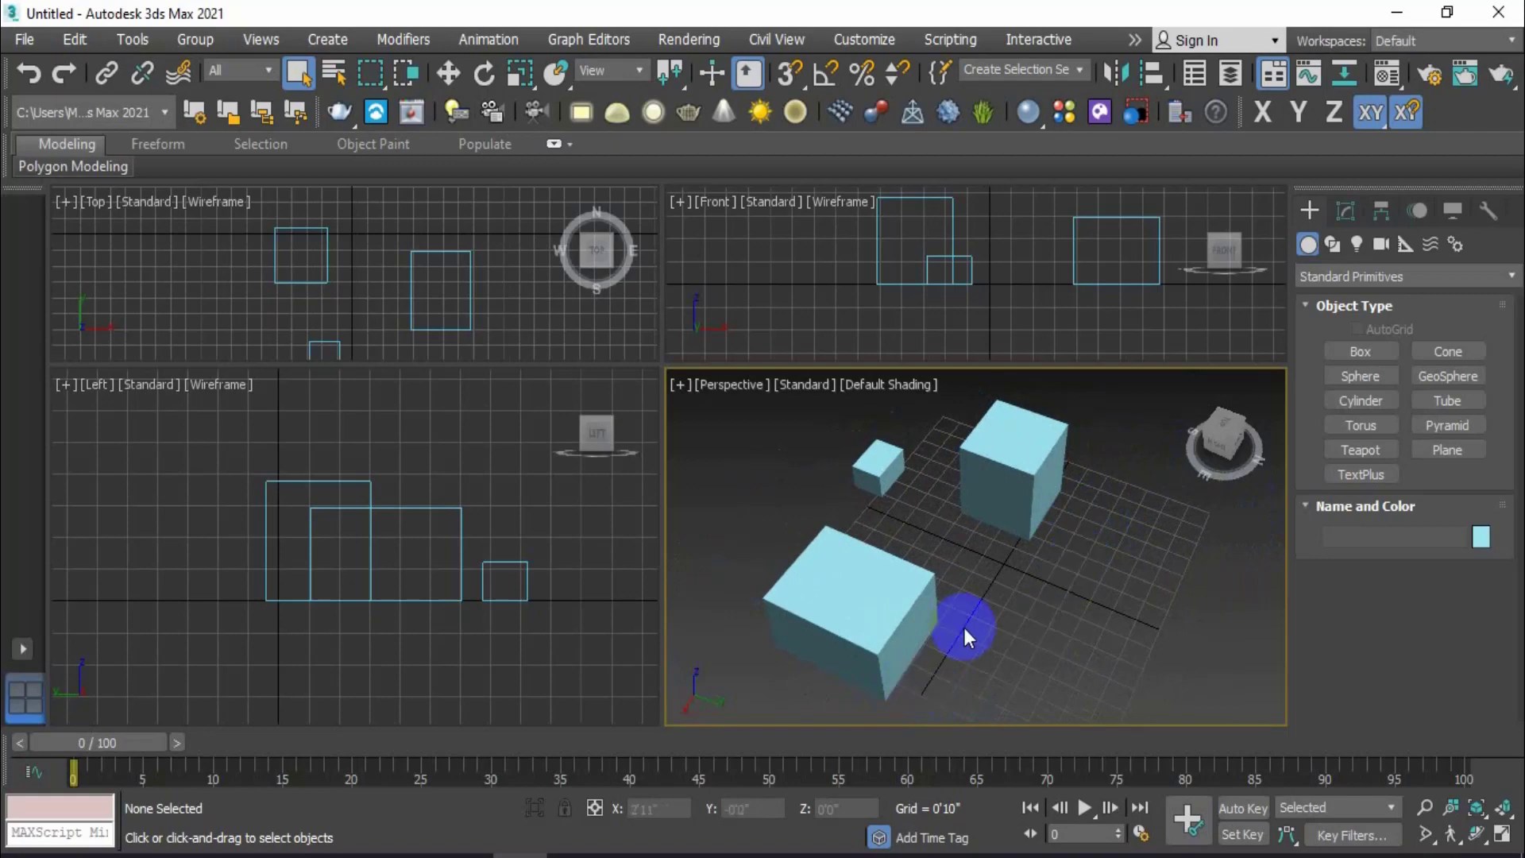
{"action": "scroll", "coordinate": [996, 564], "scroll_direction": "down", "scroll_amount": 4}
{"action": "scroll", "coordinate": [996, 564], "scroll_direction": "up", "scroll_amount": 4}
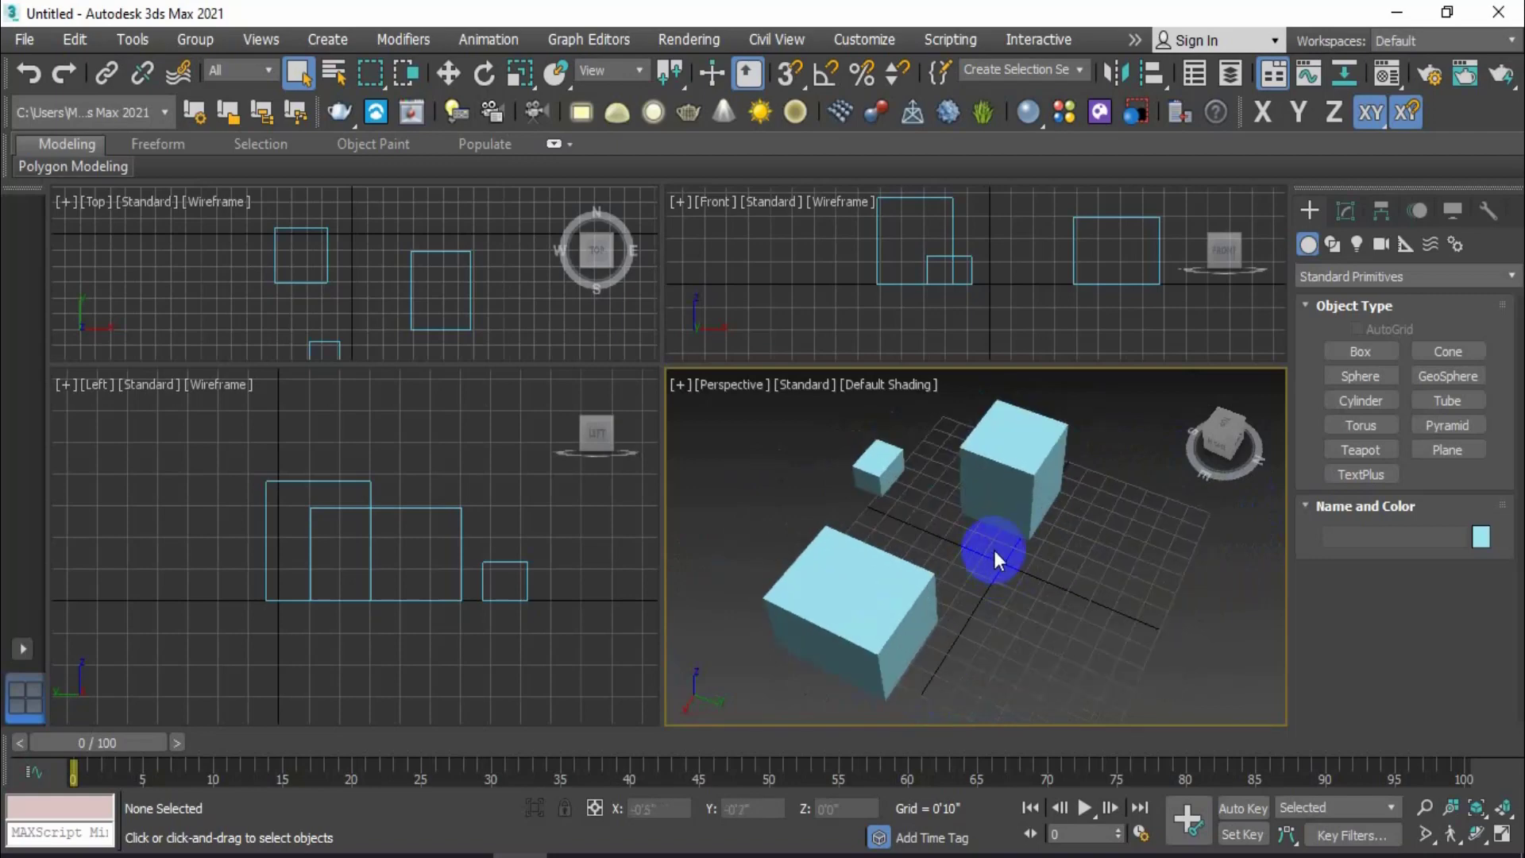
{"action": "mouse_move", "coordinate": [994, 550]}
{"action": "middle_mouse_down"}
{"action": "mouse_move", "coordinate": [977, 551]}
{"action": "mouse_move", "coordinate": [1065, 517]}
{"action": "mouse_move", "coordinate": [909, 569]}
{"action": "mouse_move", "coordinate": [1015, 527]}
{"action": "mouse_move", "coordinate": [973, 554]}
{"action": "mouse_move", "coordinate": [1008, 565]}
{"action": "mouse_move", "coordinate": [970, 518]}
{"action": "mouse_move", "coordinate": [946, 572]}
{"action": "mouse_move", "coordinate": [997, 565]}
{"action": "middle_mouse_up"}
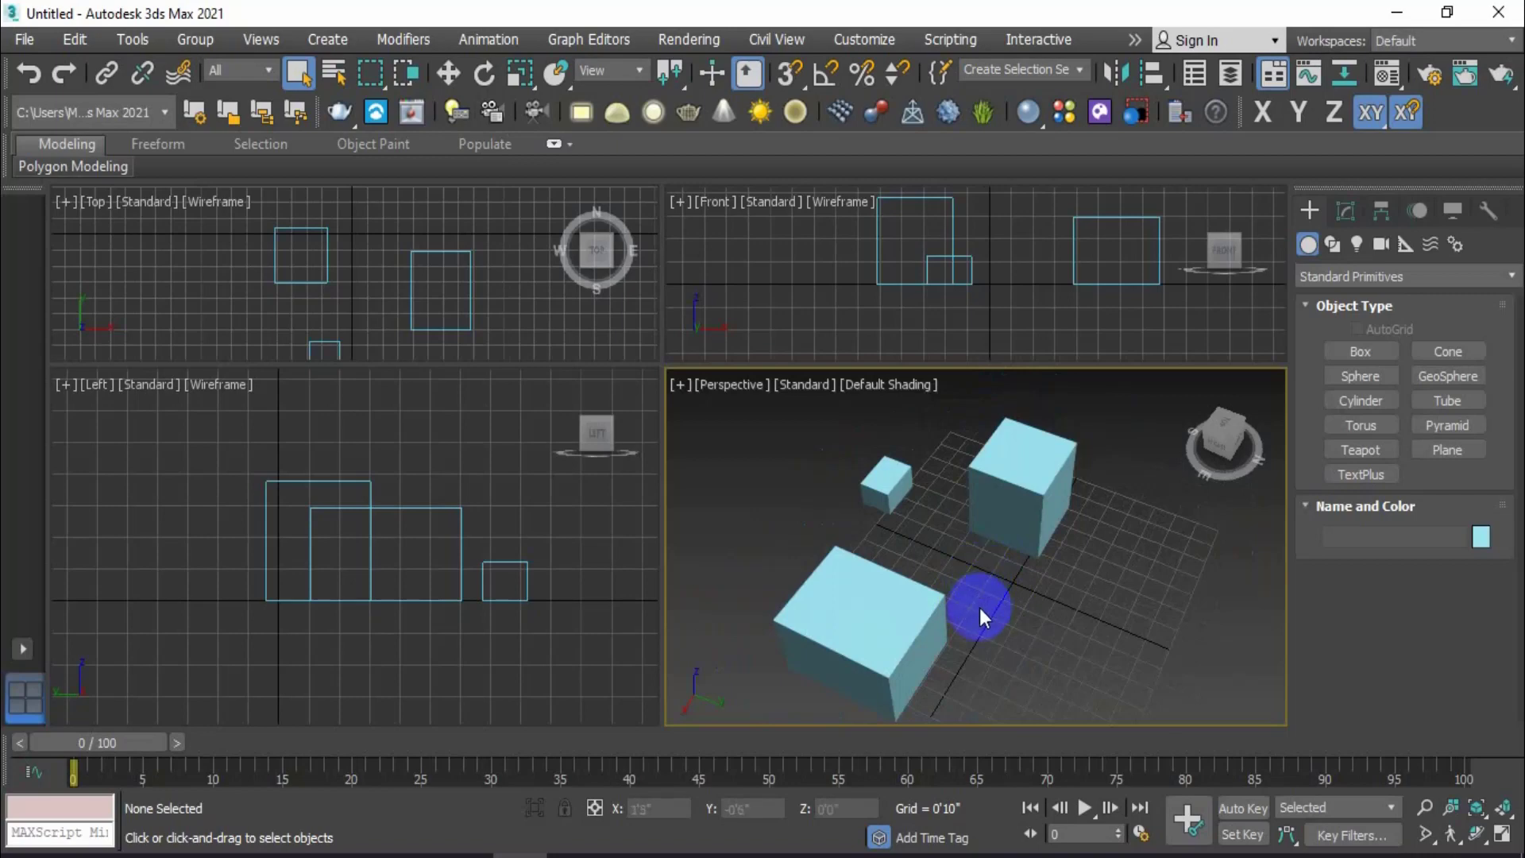
{"action": "middle_click_drag", "start_coordinate": [1006, 622], "coordinate": [1025, 651]}
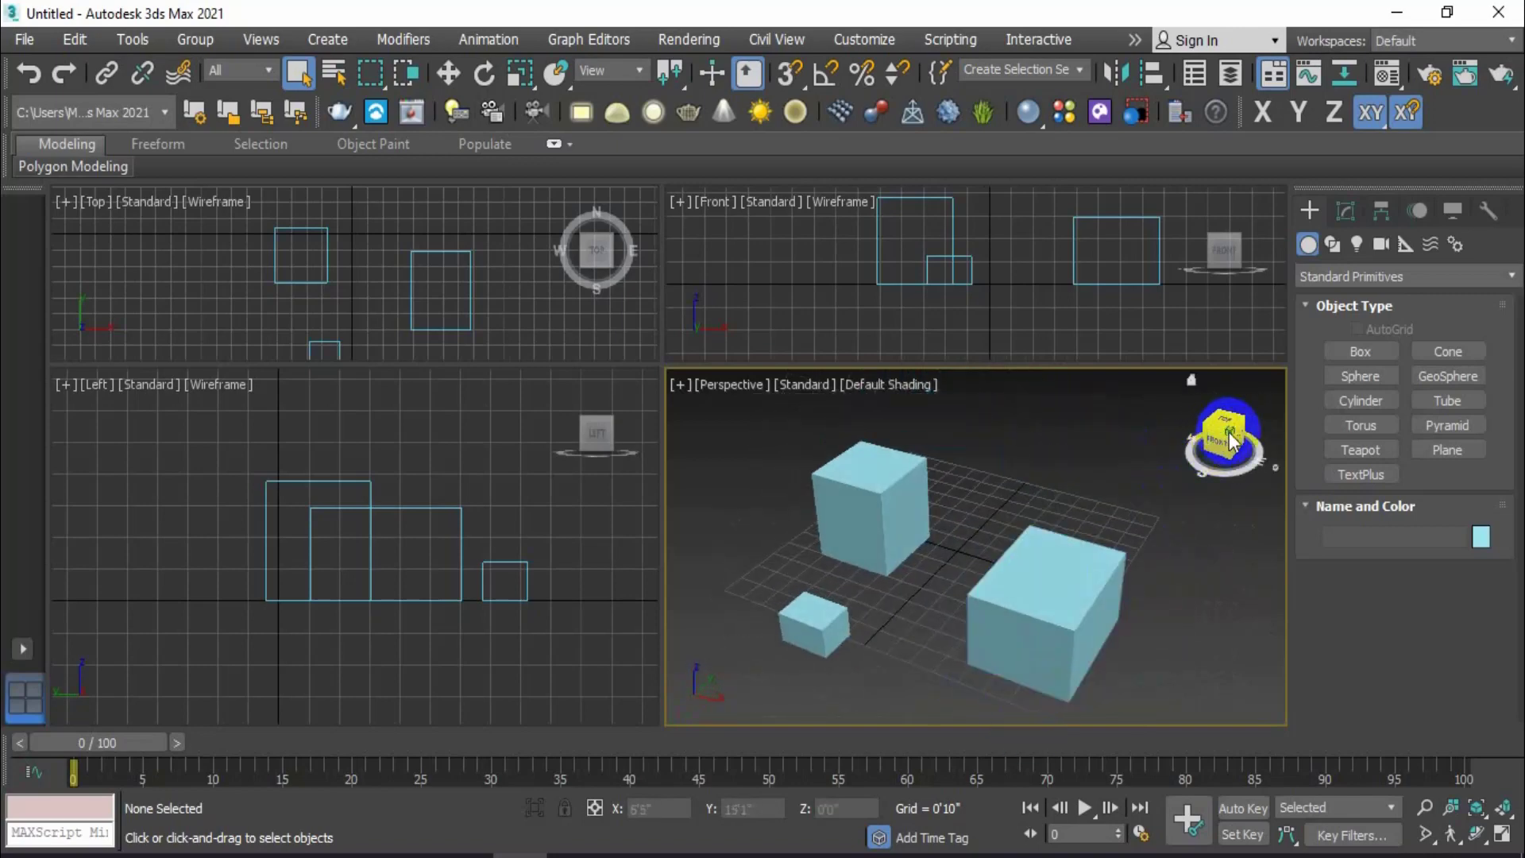
{"action": "mouse_move", "coordinate": [1230, 441]}
{"action": "left_mouse_down"}
{"action": "mouse_move", "coordinate": [1208, 423]}
{"action": "mouse_move", "coordinate": [1214, 441]}
{"action": "mouse_move", "coordinate": [1237, 421]}
{"action": "left_mouse_up"}
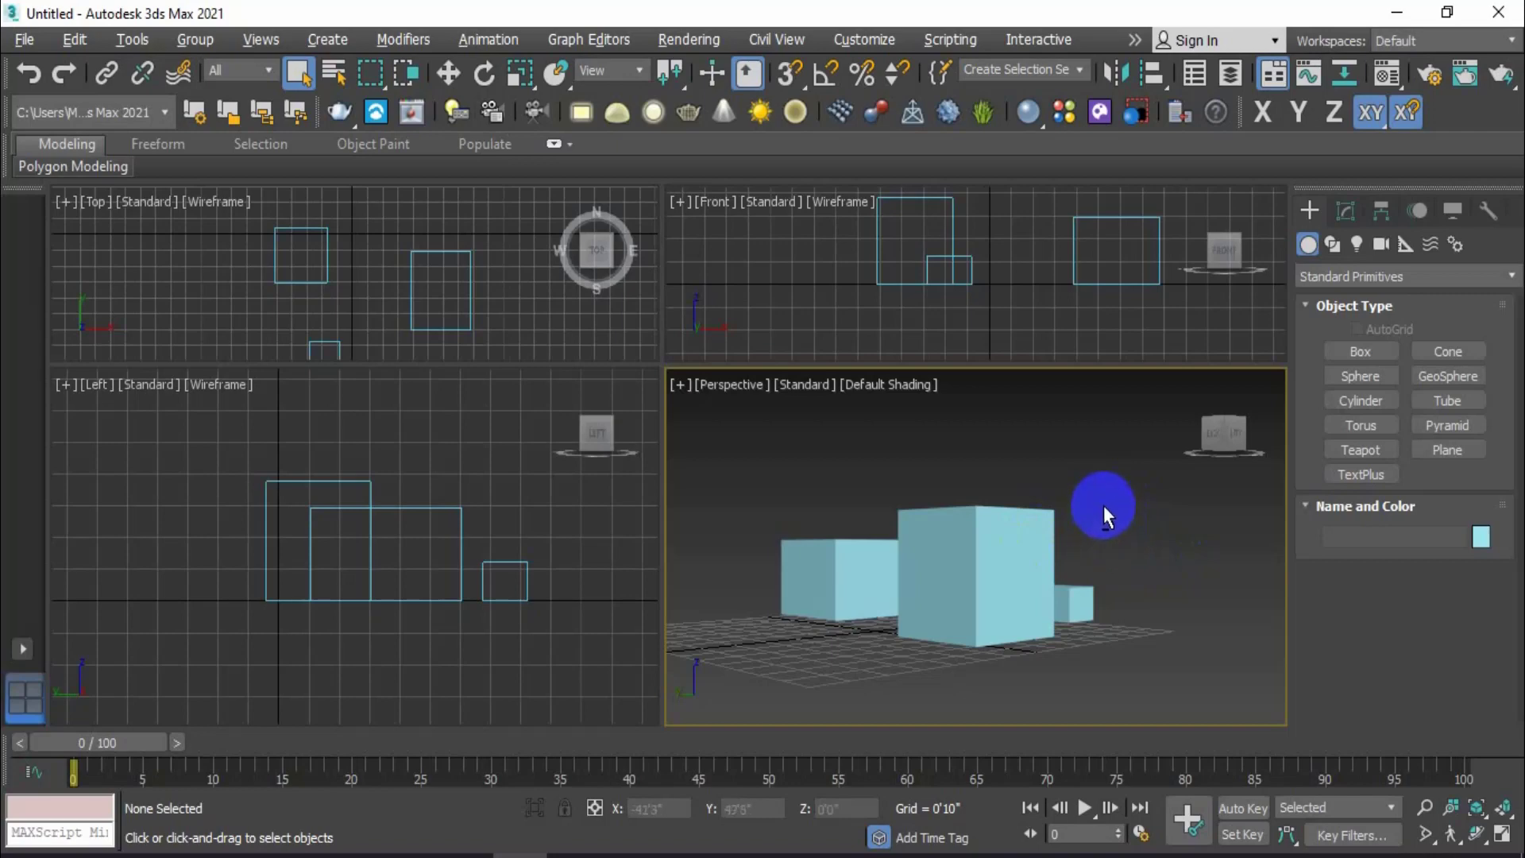
{"action": "middle_click_drag", "start_coordinate": [1103, 506], "coordinate": [977, 603], "text": "alt"}
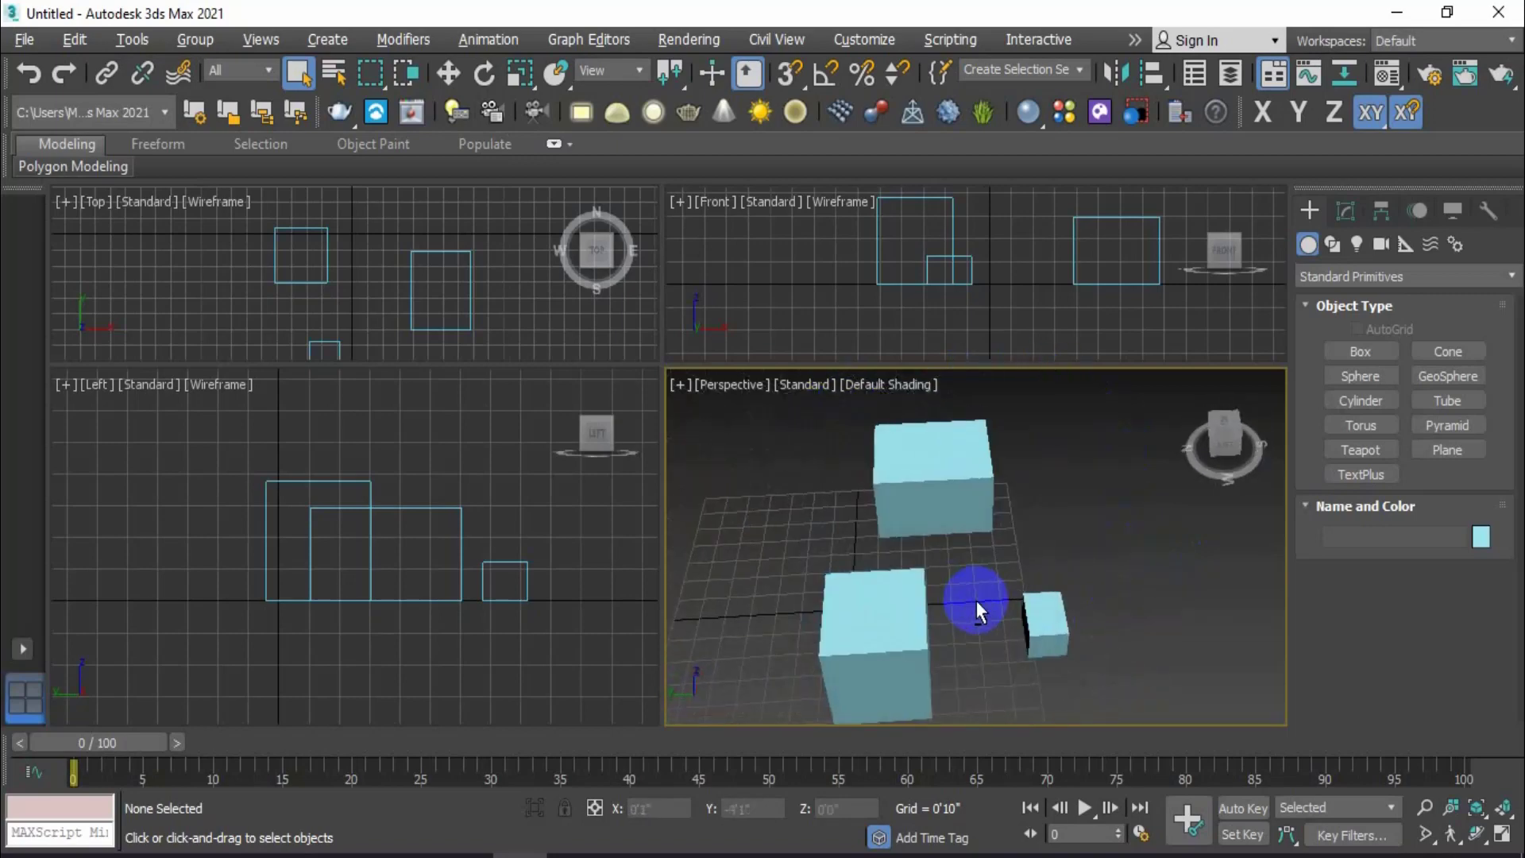
Step: Orbit the Top viewport into an orthographic view and restore it to Top with the ViewCube, and turn the Left viewport to an angled orthographic view
{"action": "left_click", "coordinate": [922, 521]}
{"action": "left_click", "coordinate": [313, 244]}
{"action": "middle_click_drag", "start_coordinate": [318, 267], "coordinate": [351, 160], "text": "alt"}
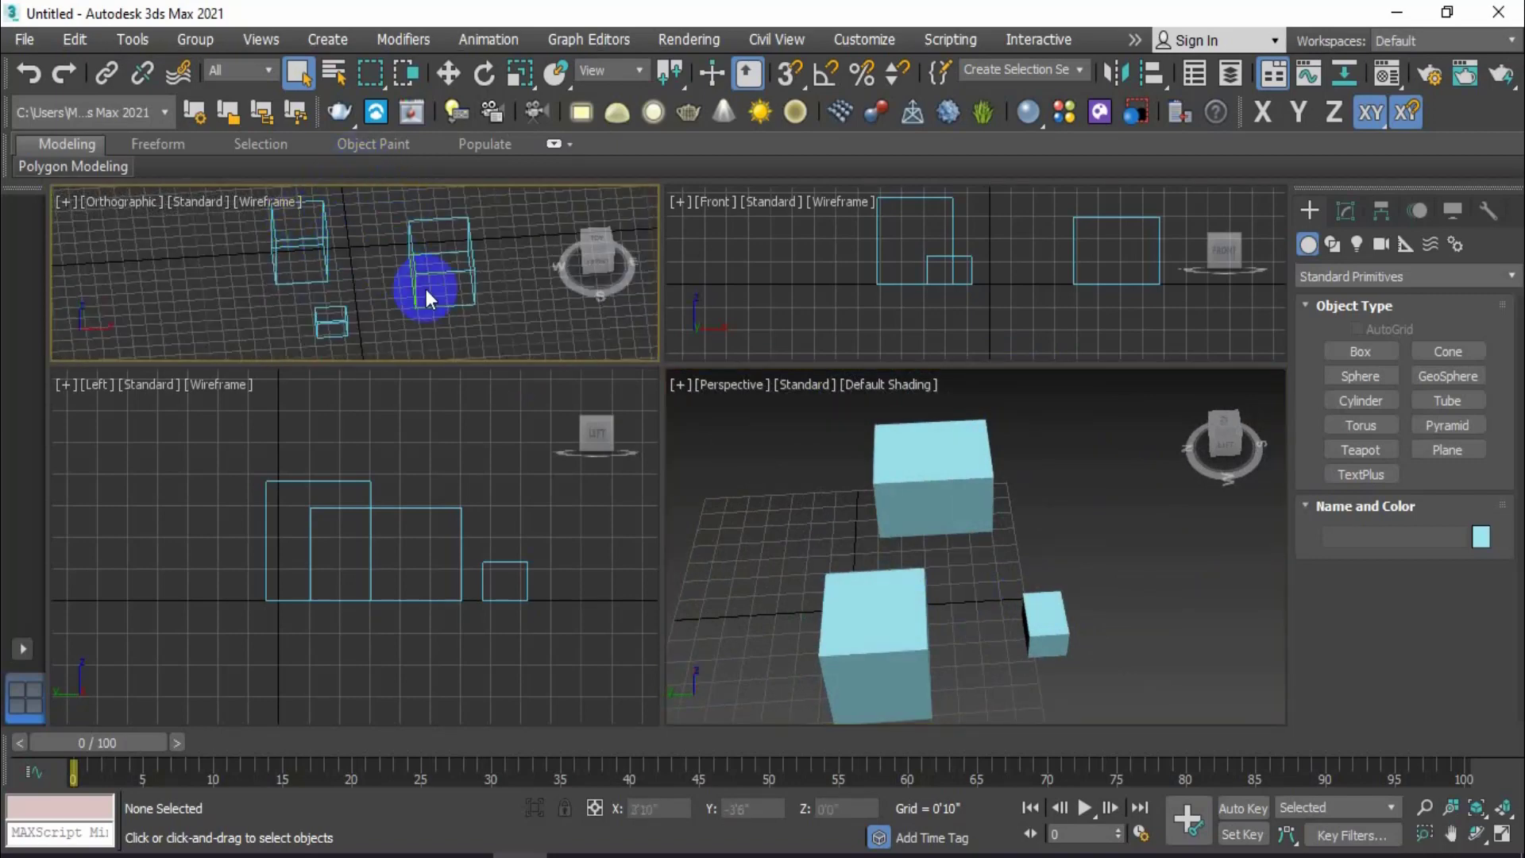
{"action": "left_click", "coordinate": [600, 236]}
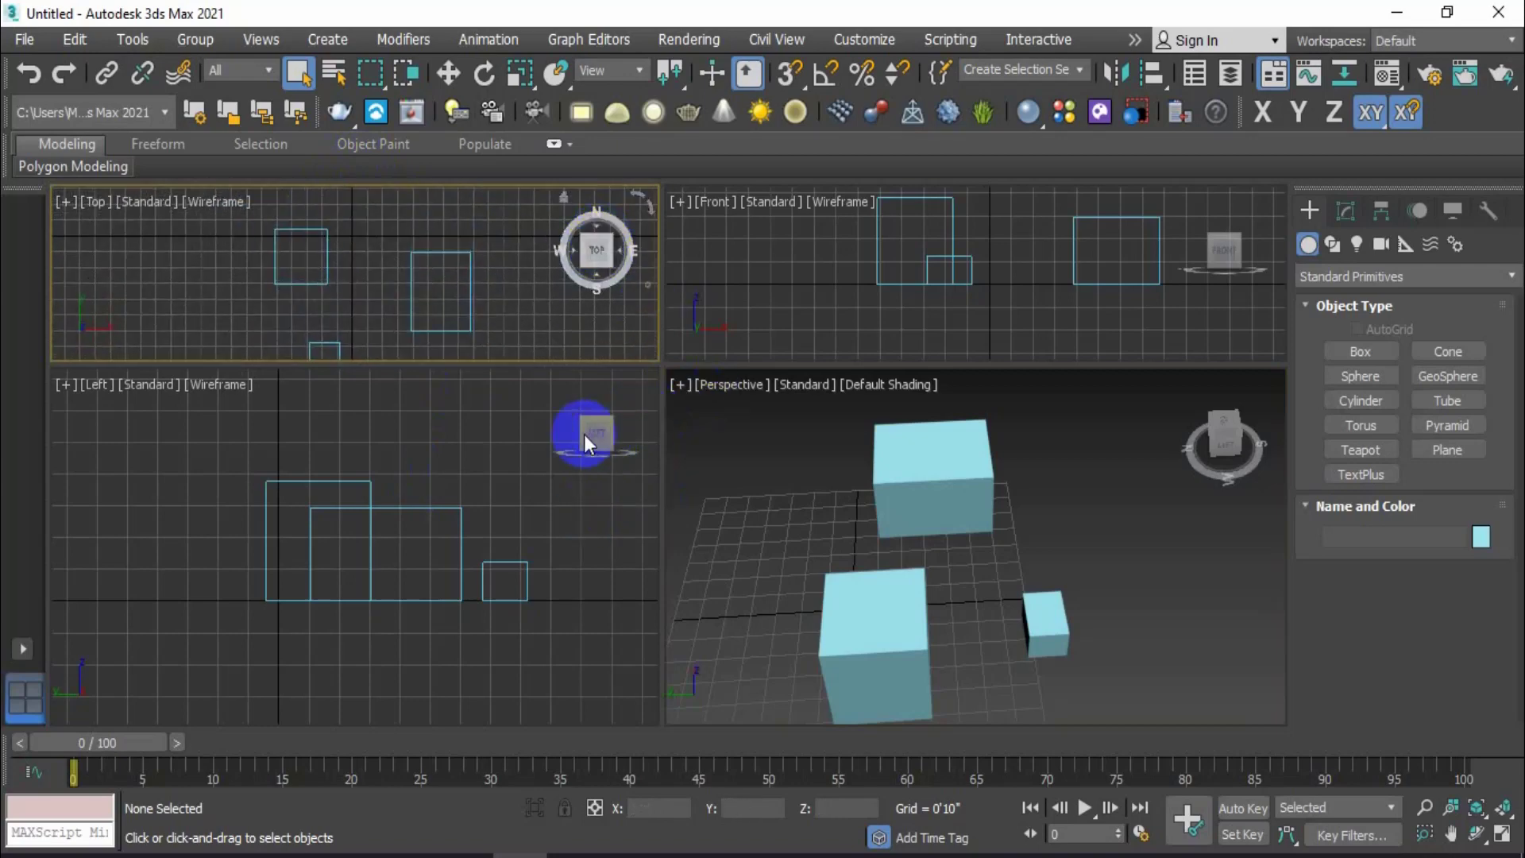
{"action": "left_click", "coordinate": [604, 435]}
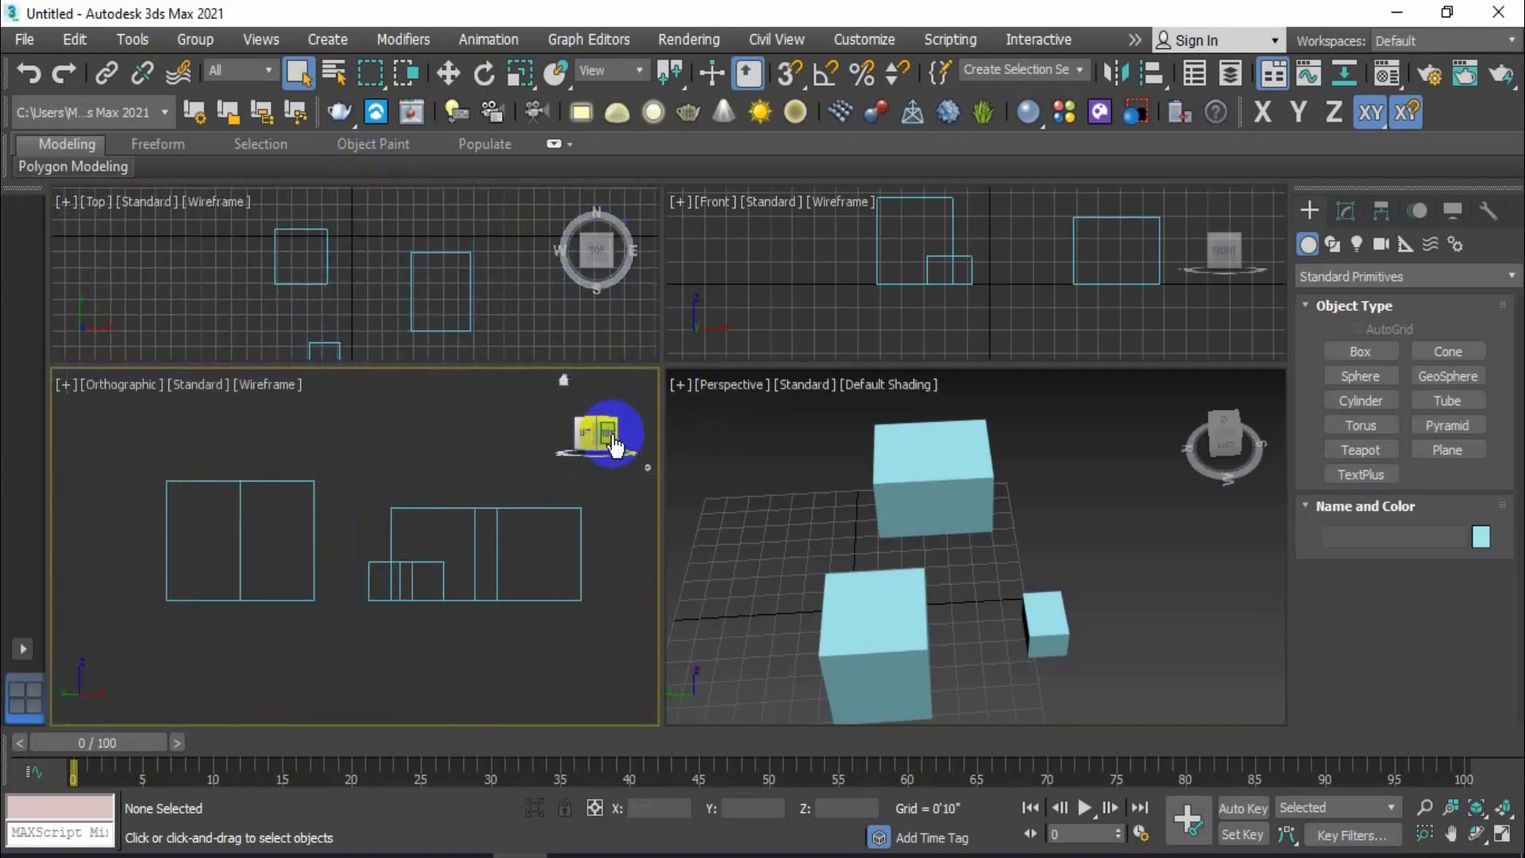
Step: Restore the Orthographic viewport to the Left view with the ViewCube, and resize the four viewports so the upper and lower rows are closer in height
{"action": "left_click", "coordinate": [583, 435]}
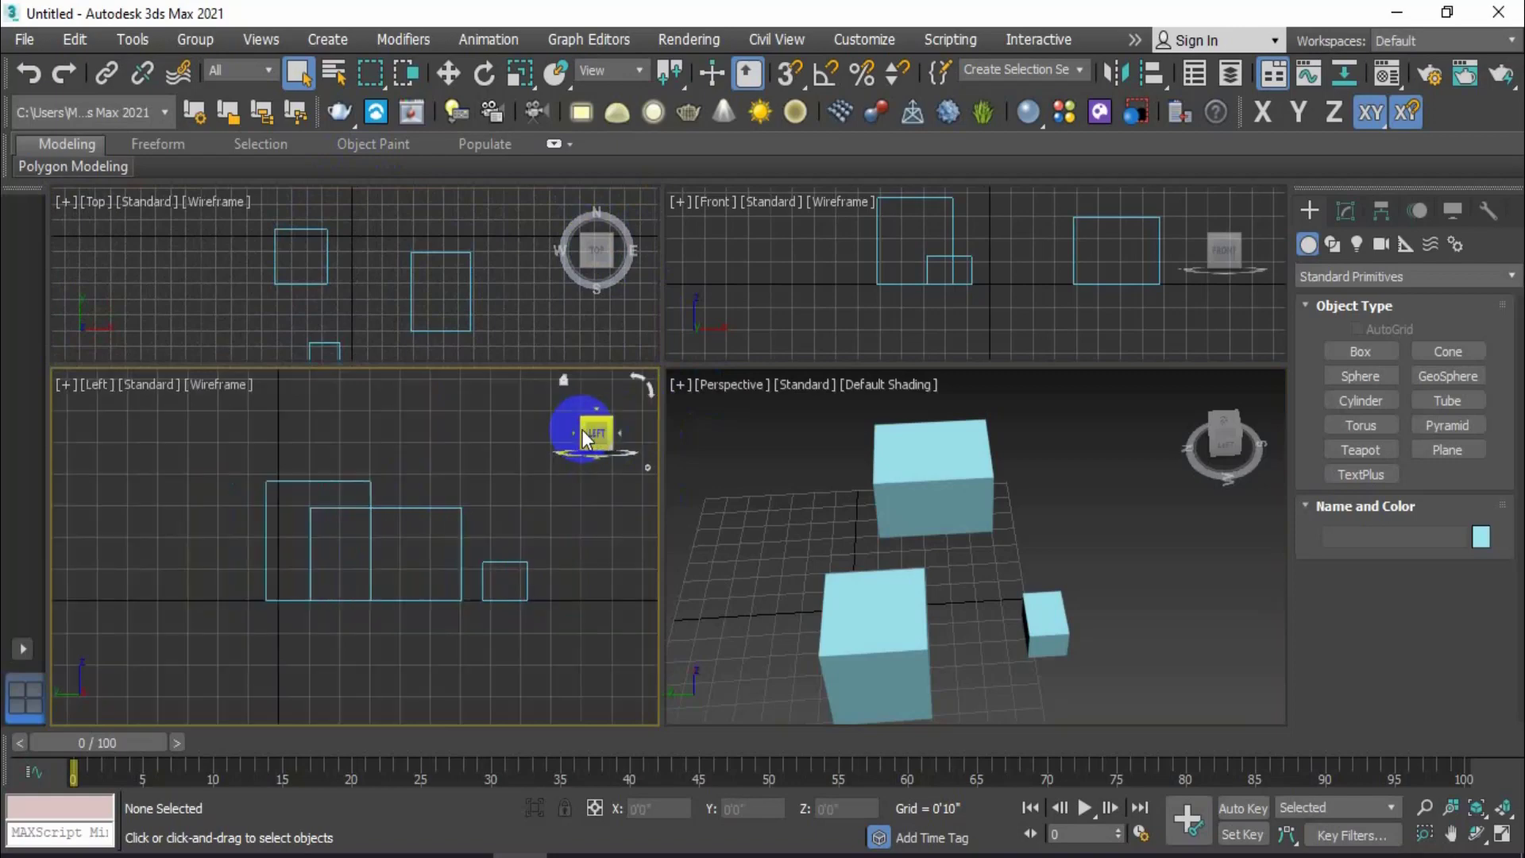
{"action": "left_click", "coordinate": [707, 488]}
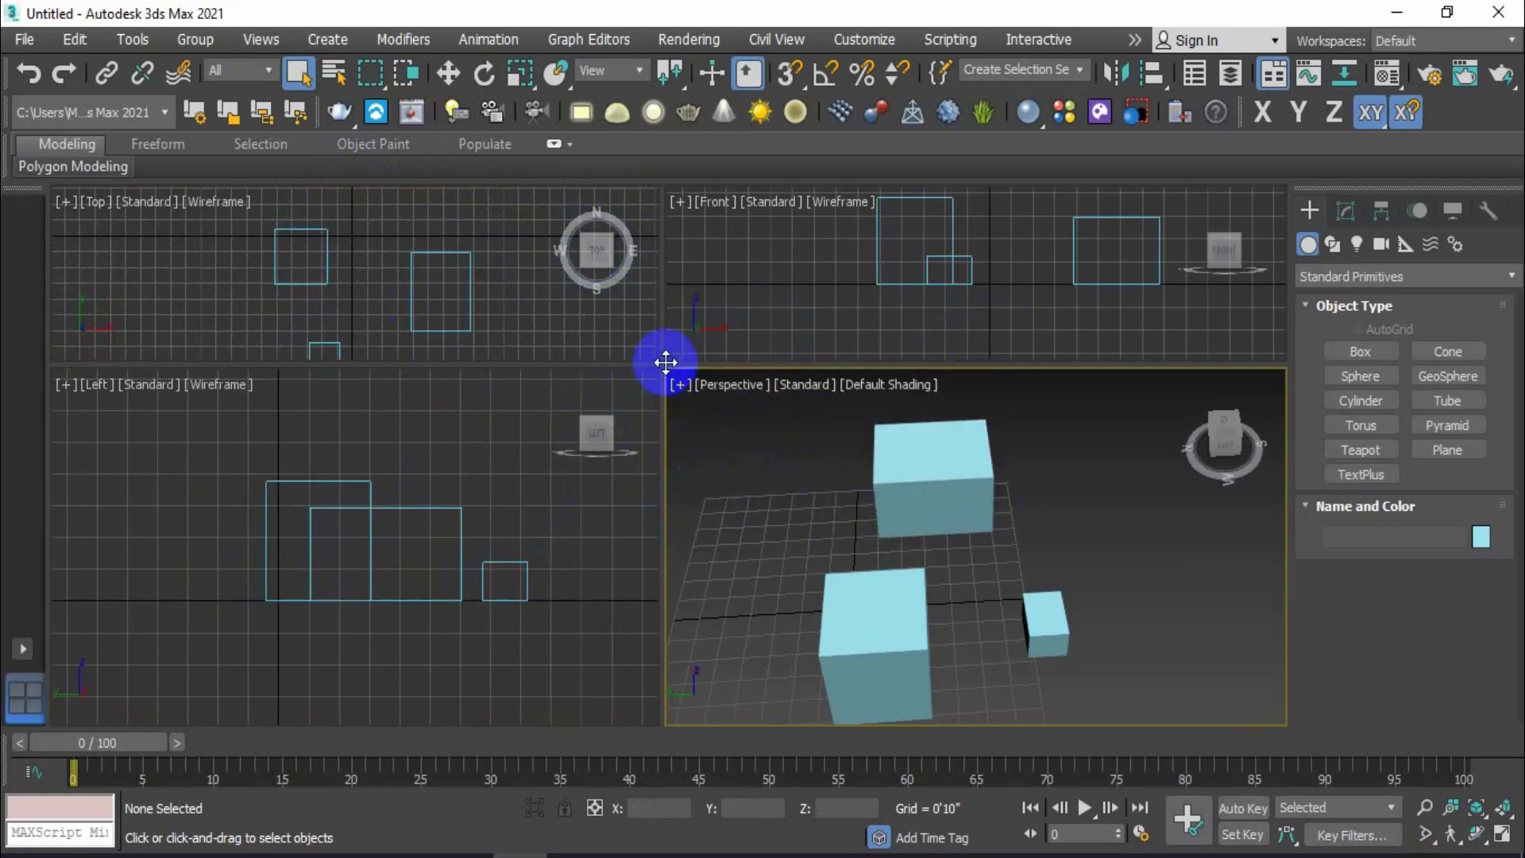
{"action": "left_click_drag", "start_coordinate": [694, 532], "coordinate": [664, 455]}
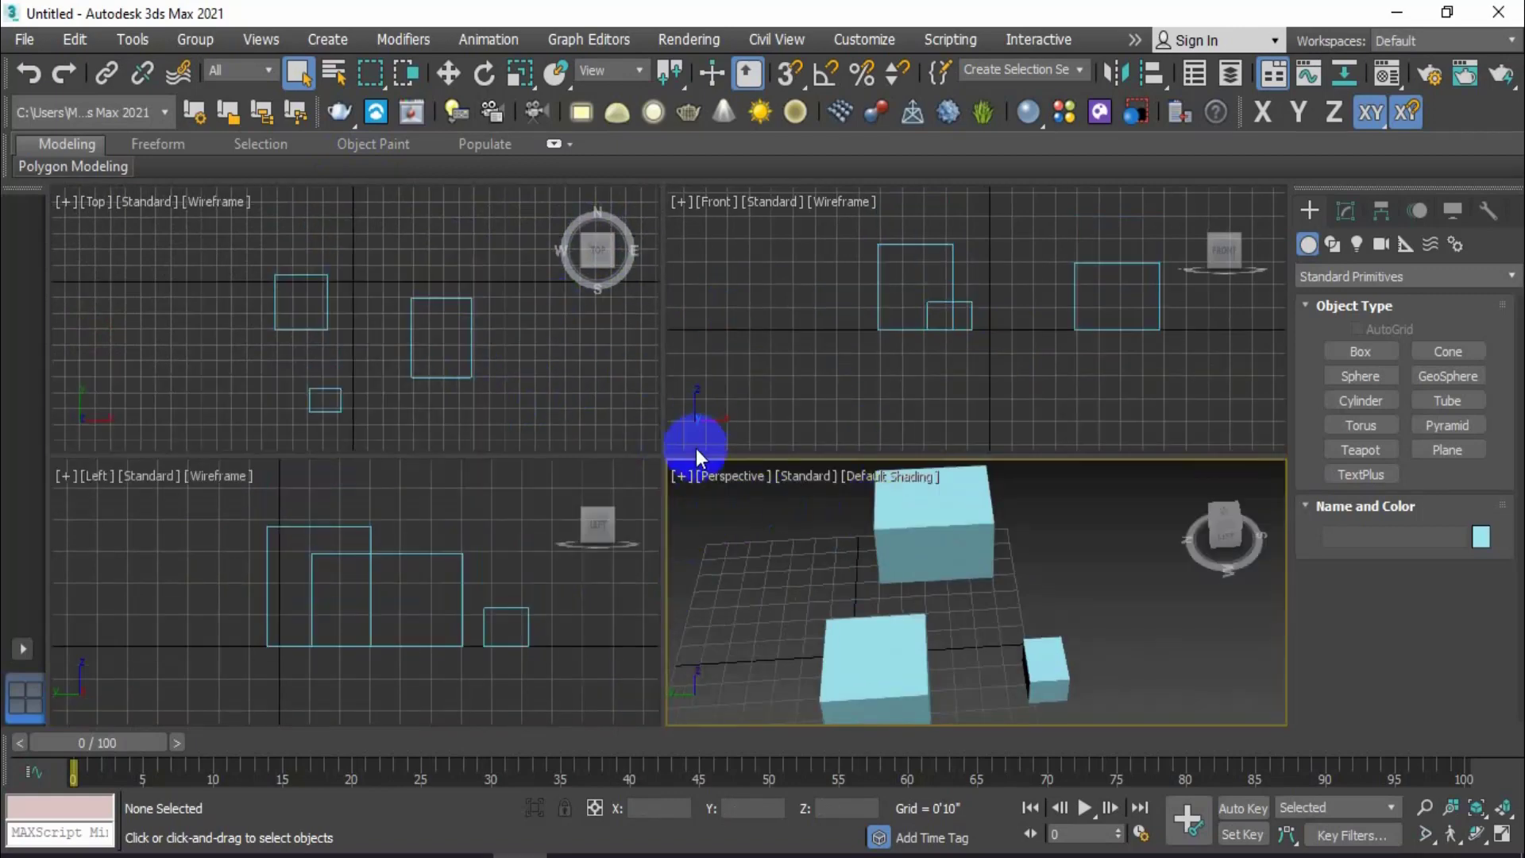
{"action": "left_click_drag", "start_coordinate": [661, 450], "coordinate": [646, 396]}
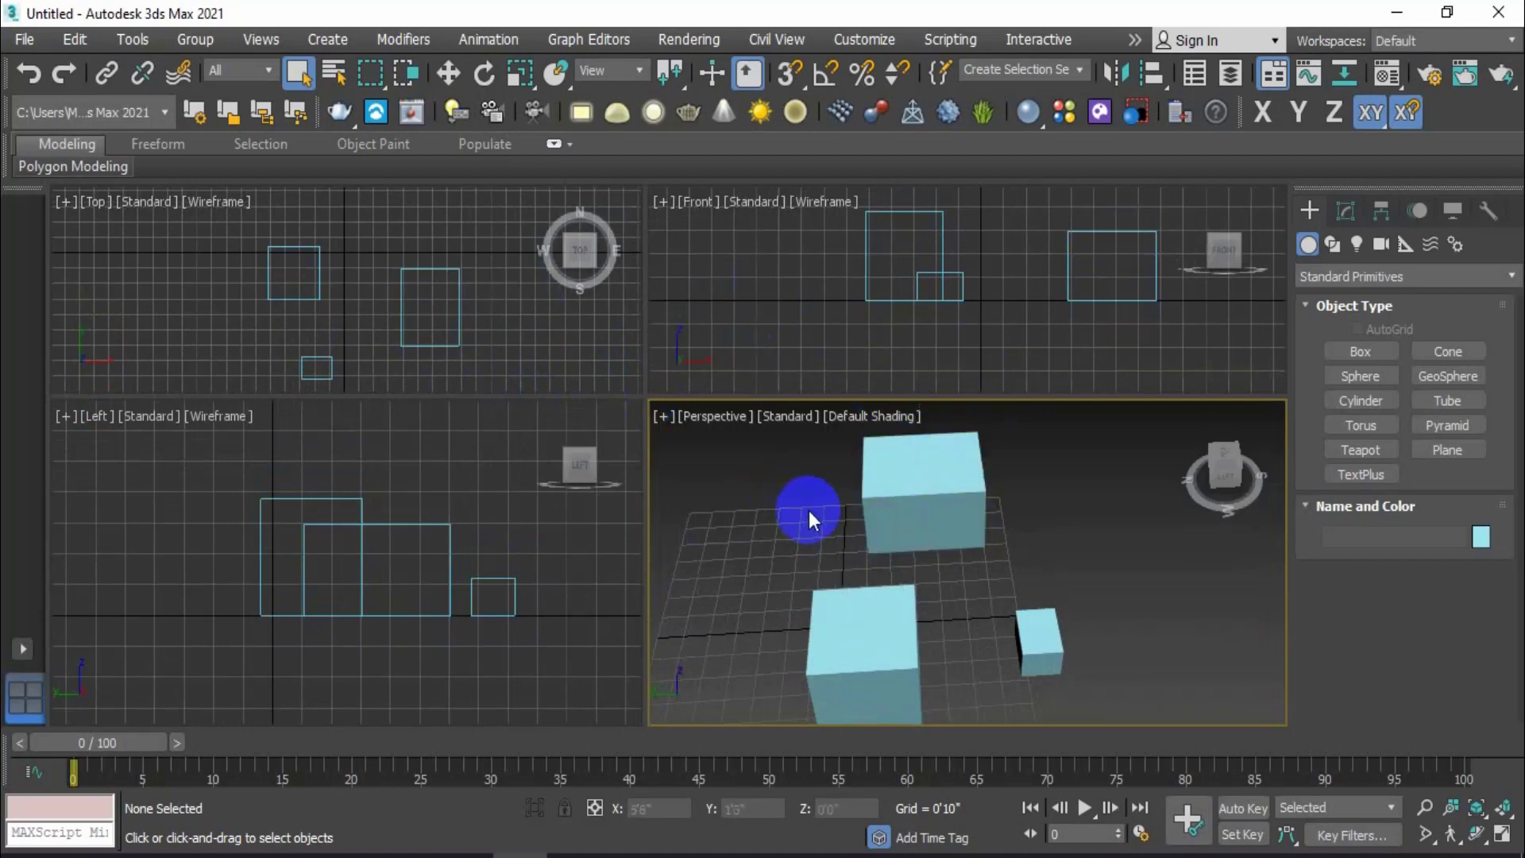
Step: Maximize the Perspective viewport and the Top viewport in turn, restoring the four-viewport layout after each
{"action": "left_click", "coordinate": [1502, 835]}
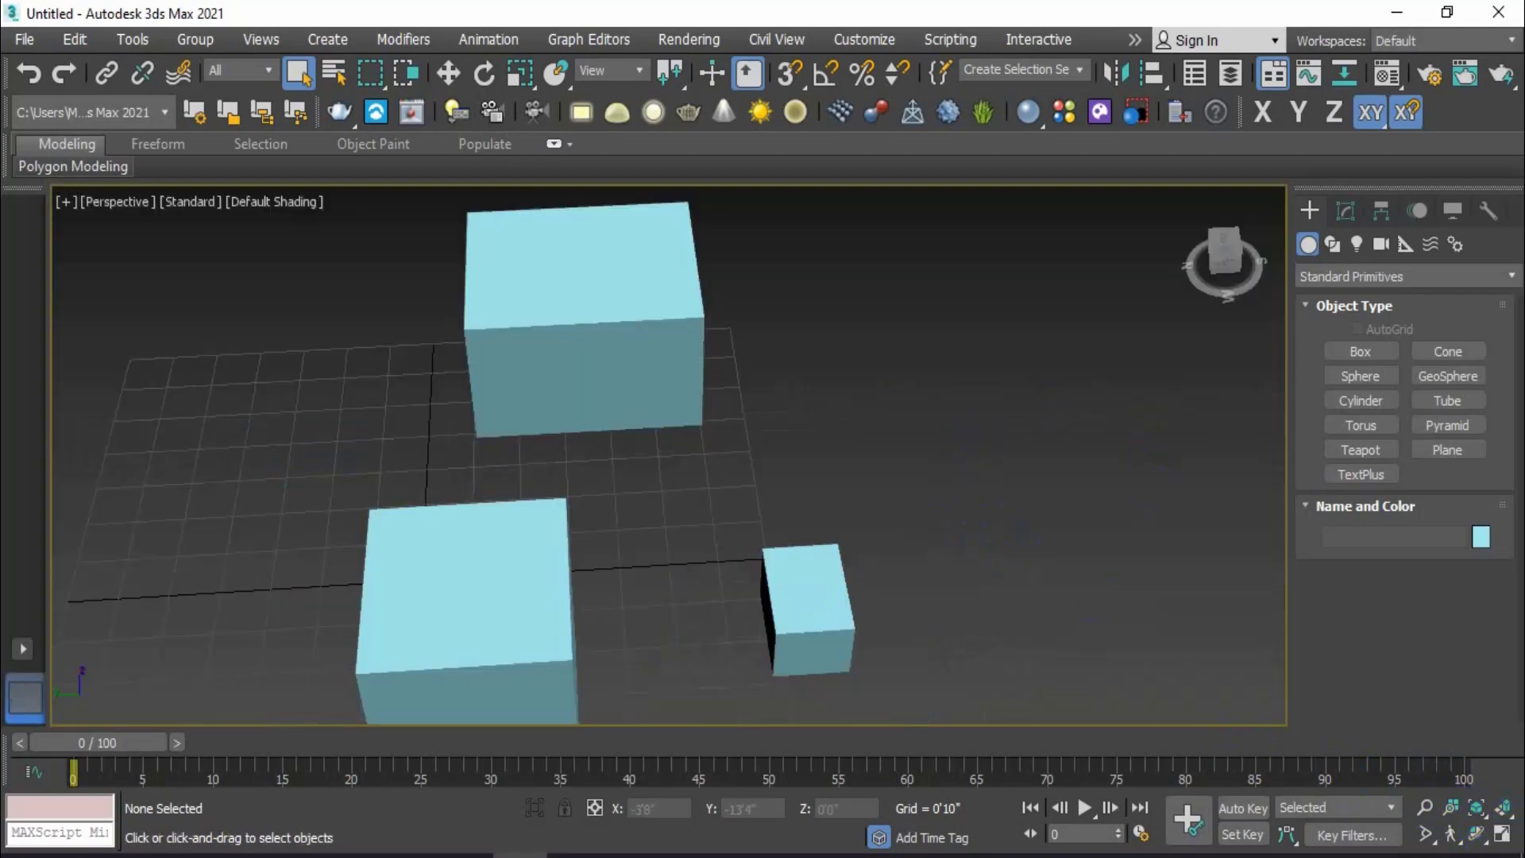
{"action": "left_click", "coordinate": [1501, 836]}
{"action": "left_click", "coordinate": [465, 346]}
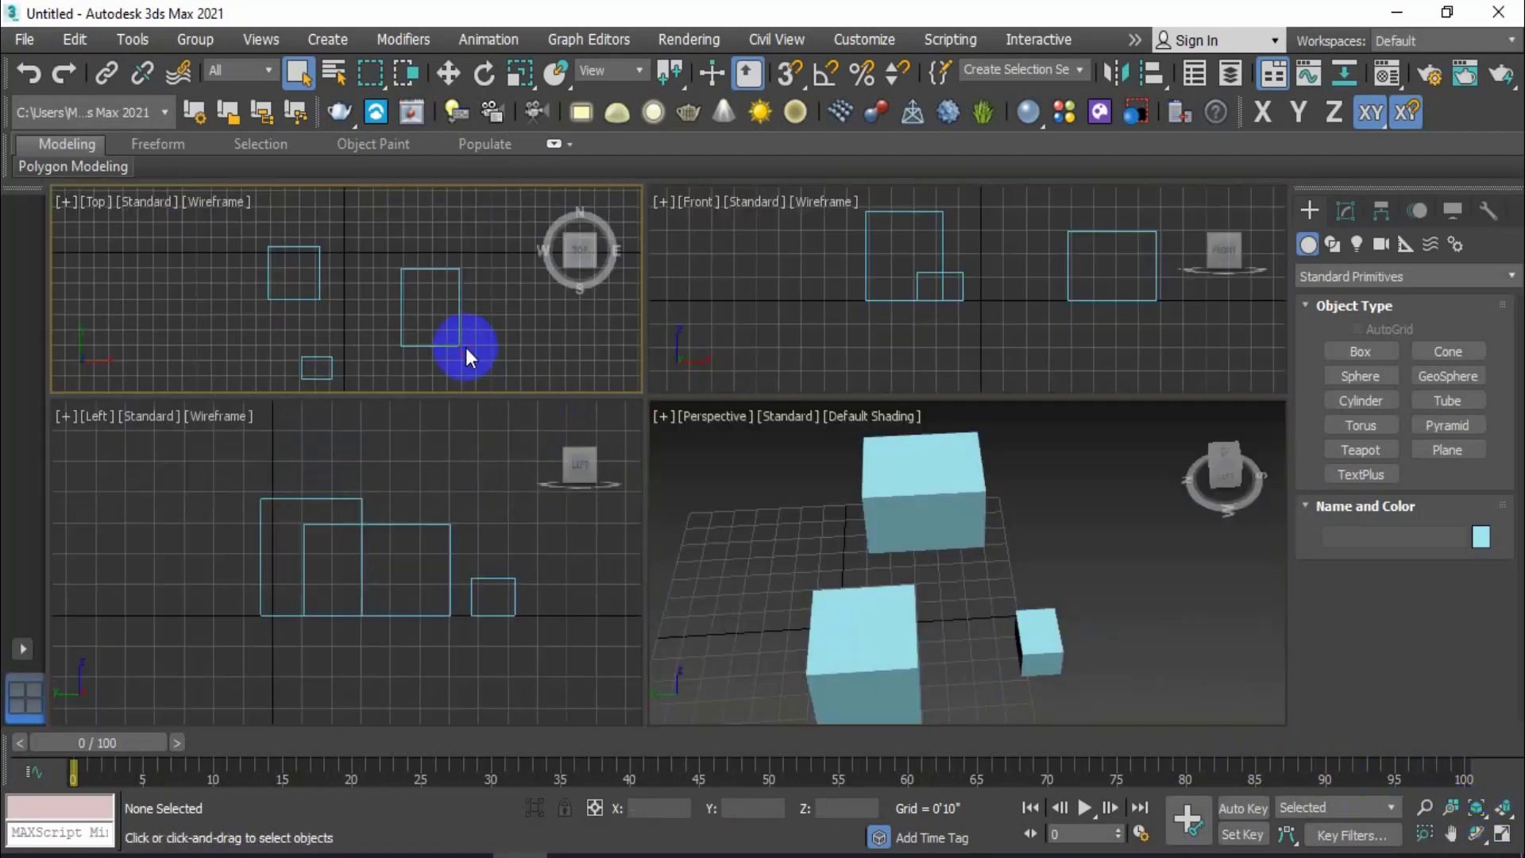
{"action": "left_click", "coordinate": [1502, 836]}
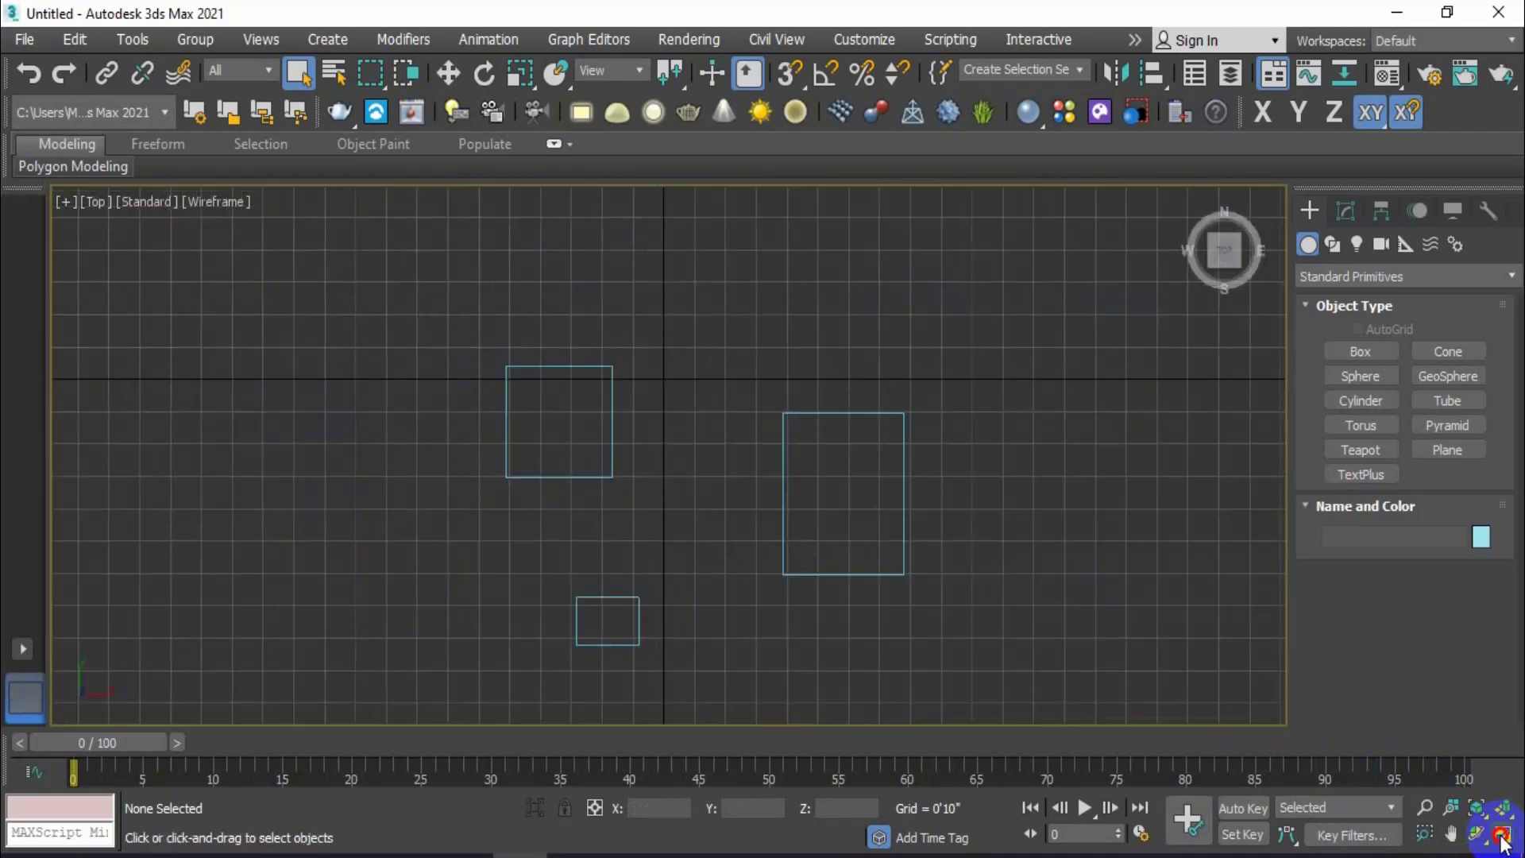
{"action": "left_click", "coordinate": [1501, 836]}
Step: Maximize the Front viewport, restore the four-viewport layout, and make the Perspective viewport active
{"action": "left_click", "coordinate": [770, 504]}
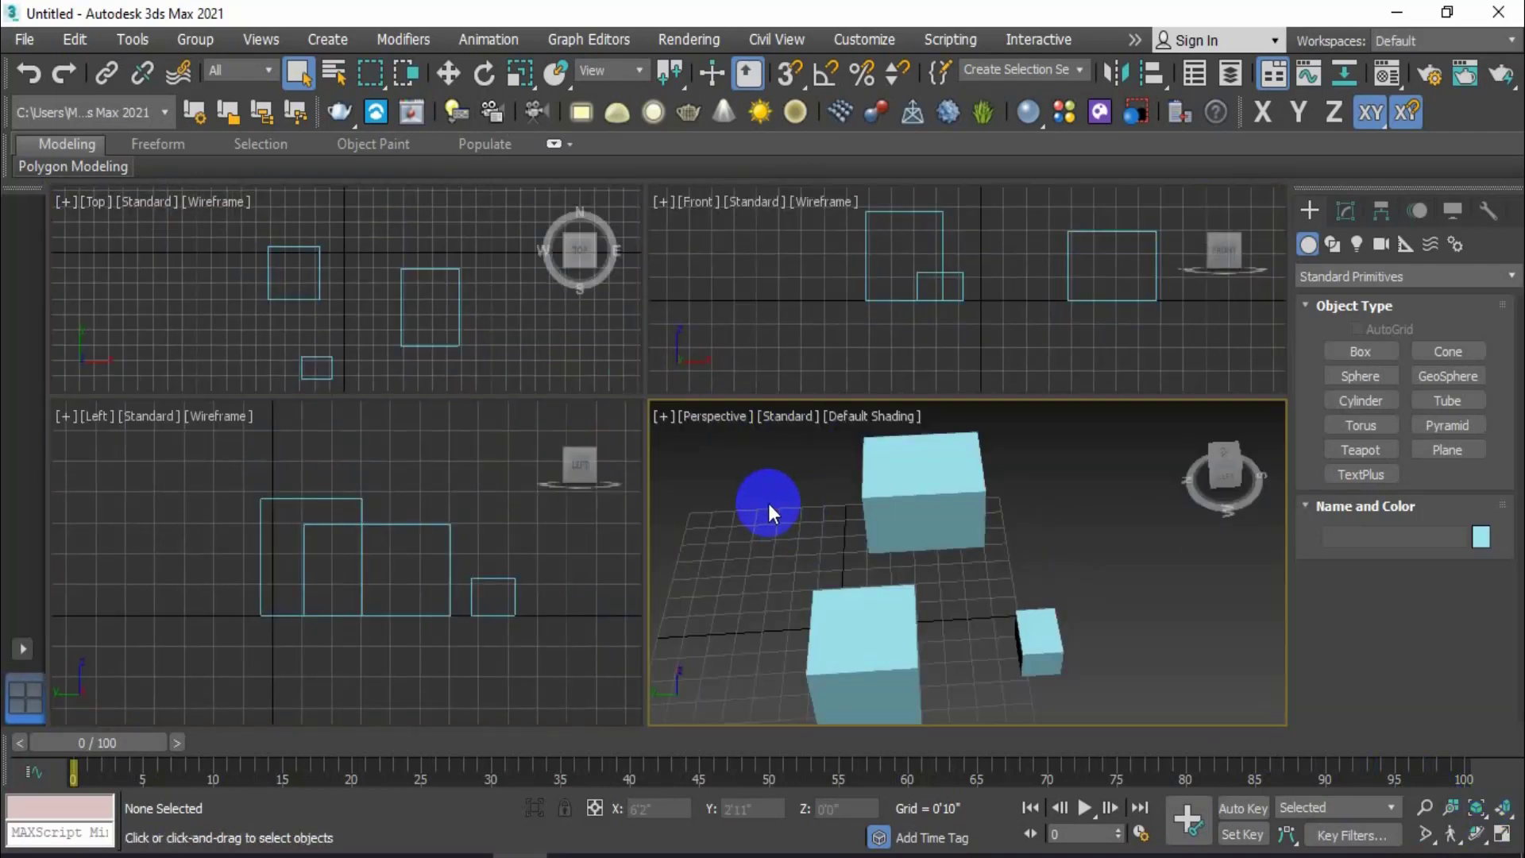
{"action": "left_click", "coordinate": [794, 316]}
{"action": "left_click", "coordinate": [1501, 836]}
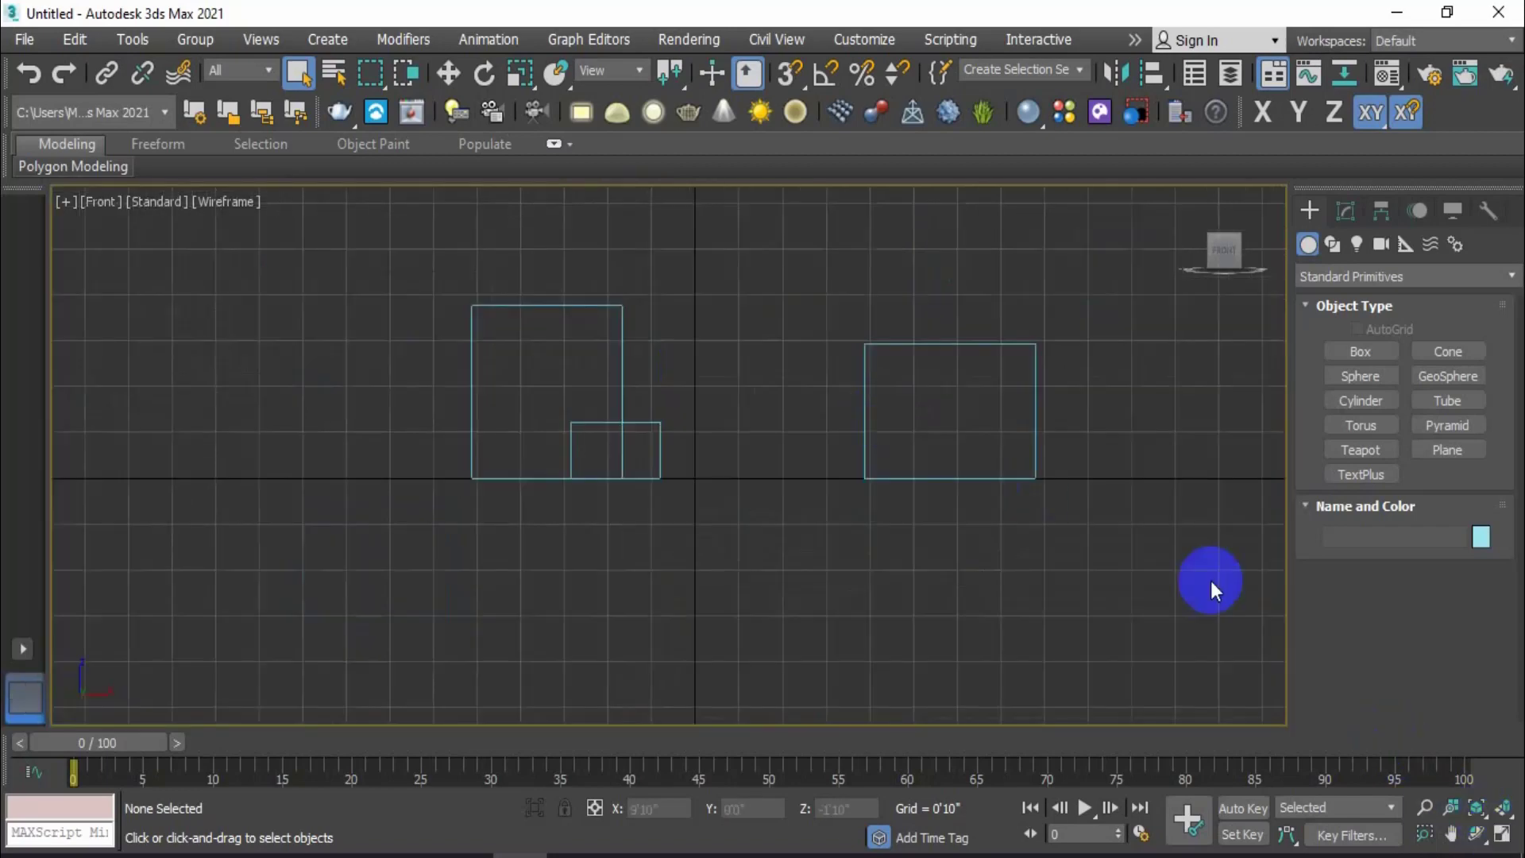
{"action": "left_click", "coordinate": [1506, 836]}
{"action": "left_click", "coordinate": [763, 523]}
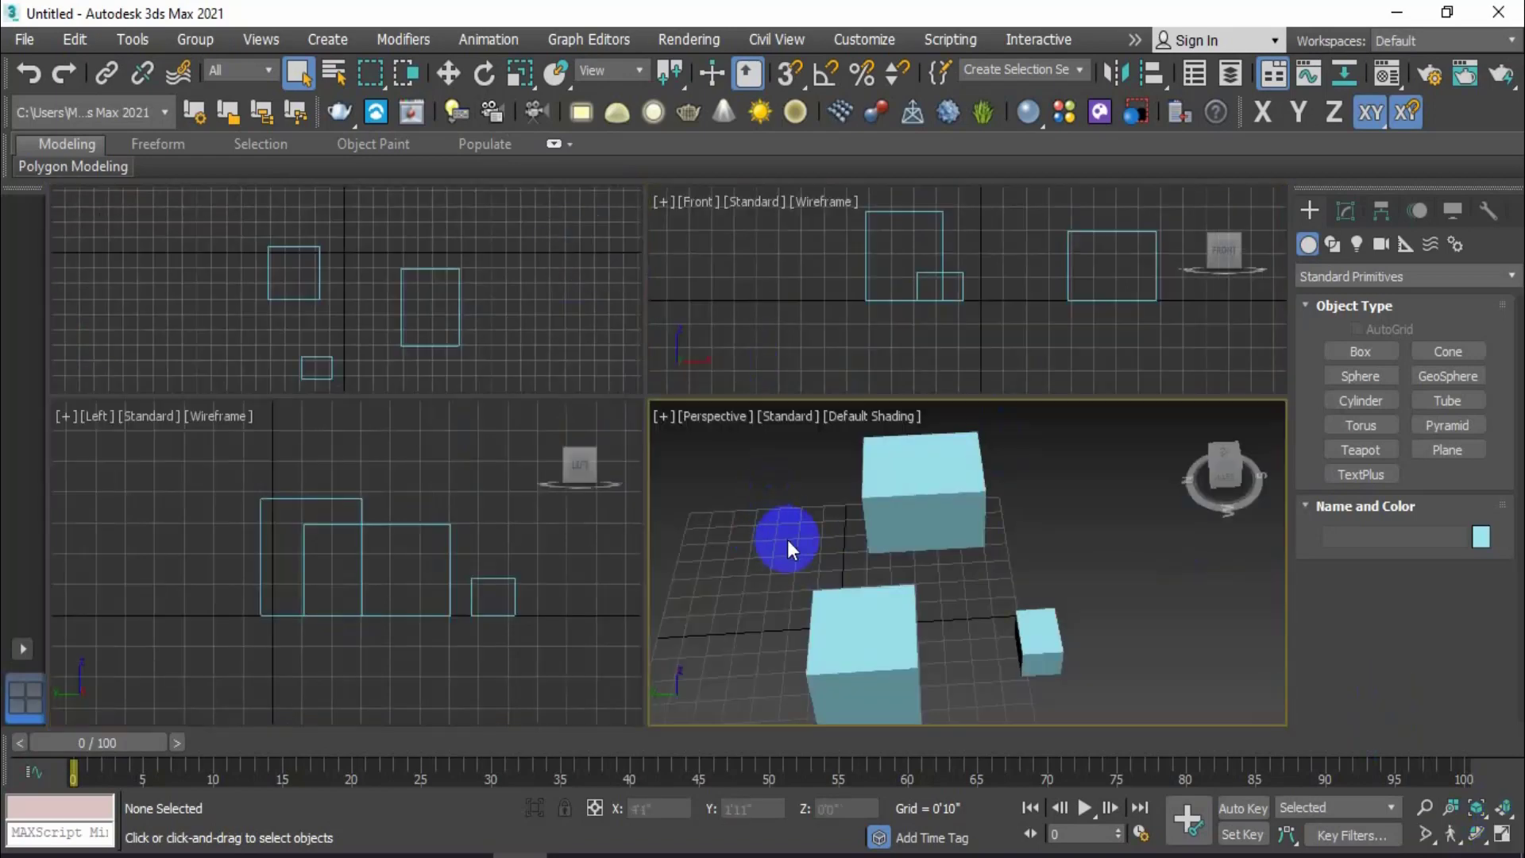